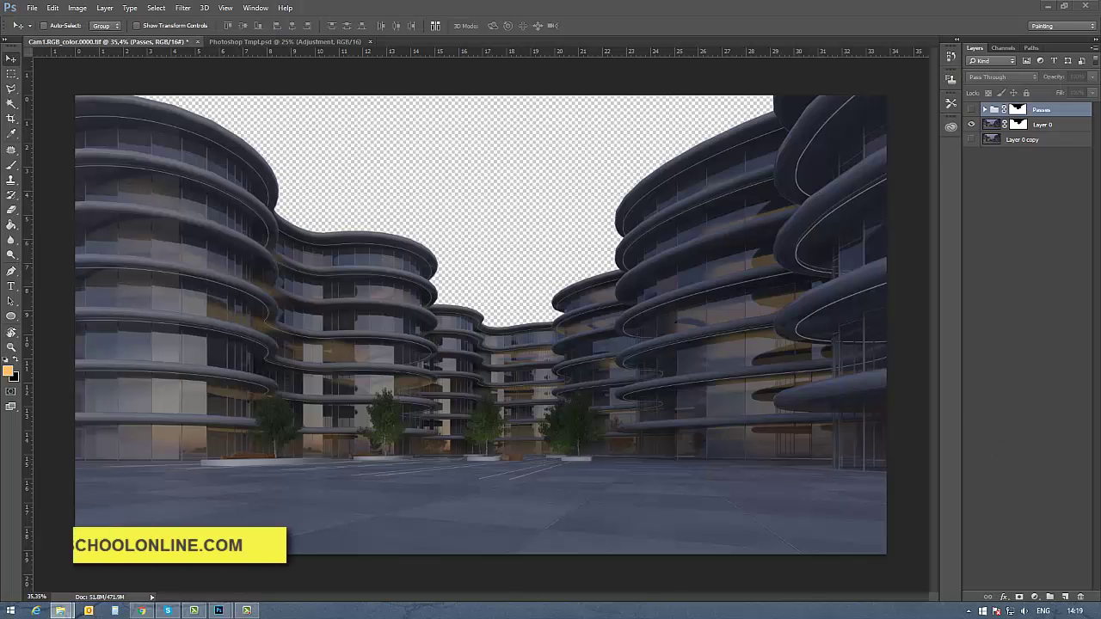
Preview the Shadow pass from the Render folder in Windows Photo Viewer, then close it.
key("alt+Tab")
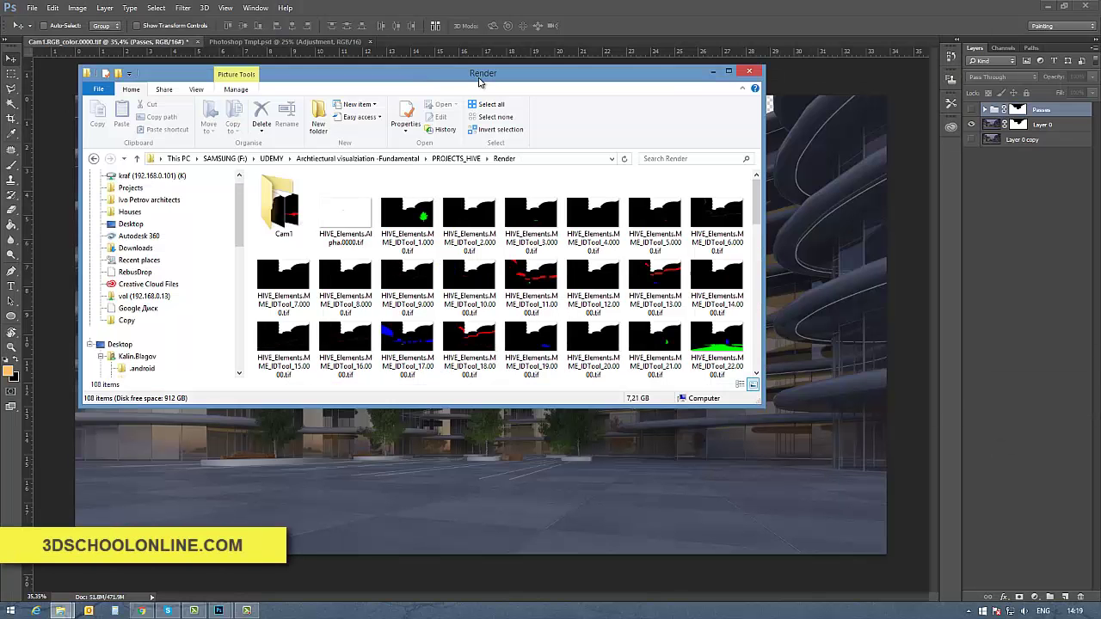
scroll(726, 417, "down", 1)
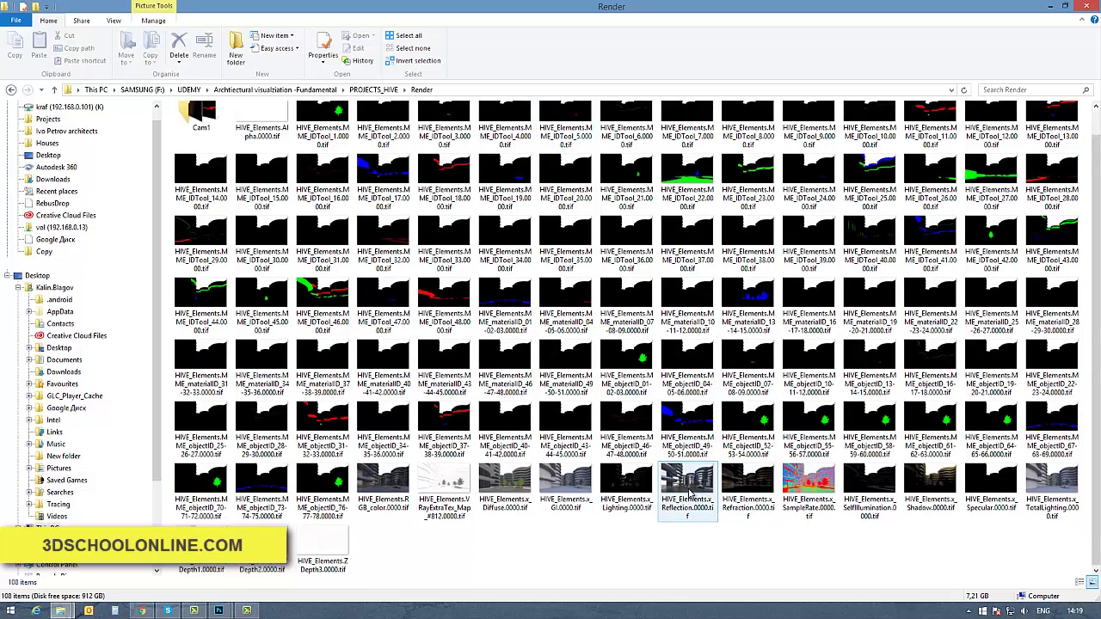
double_click(934, 485)
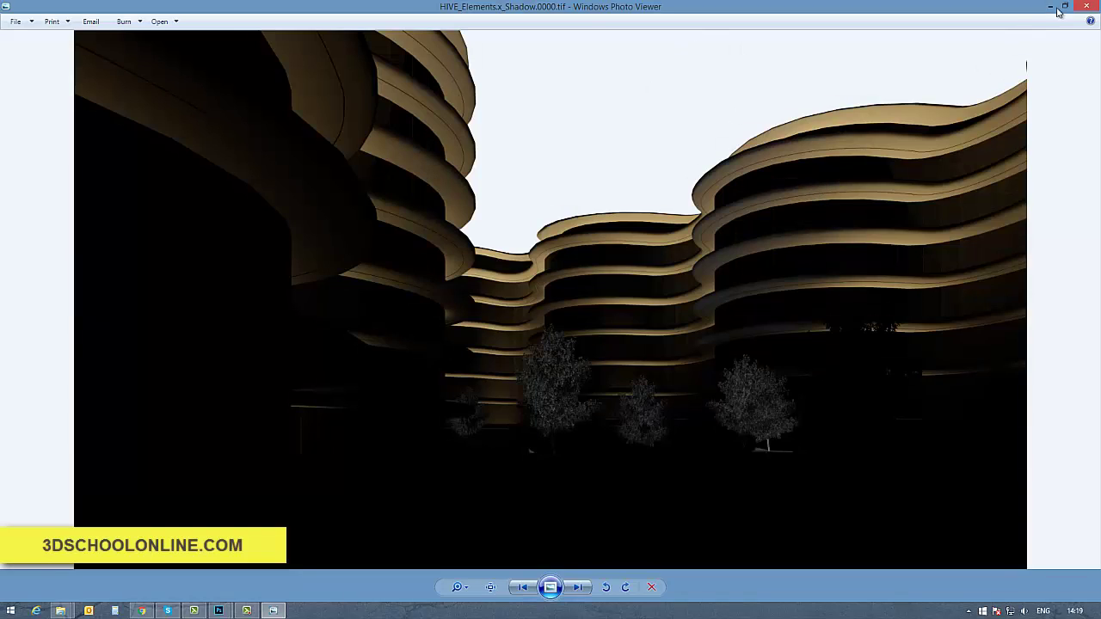
left_click(1086, 6)
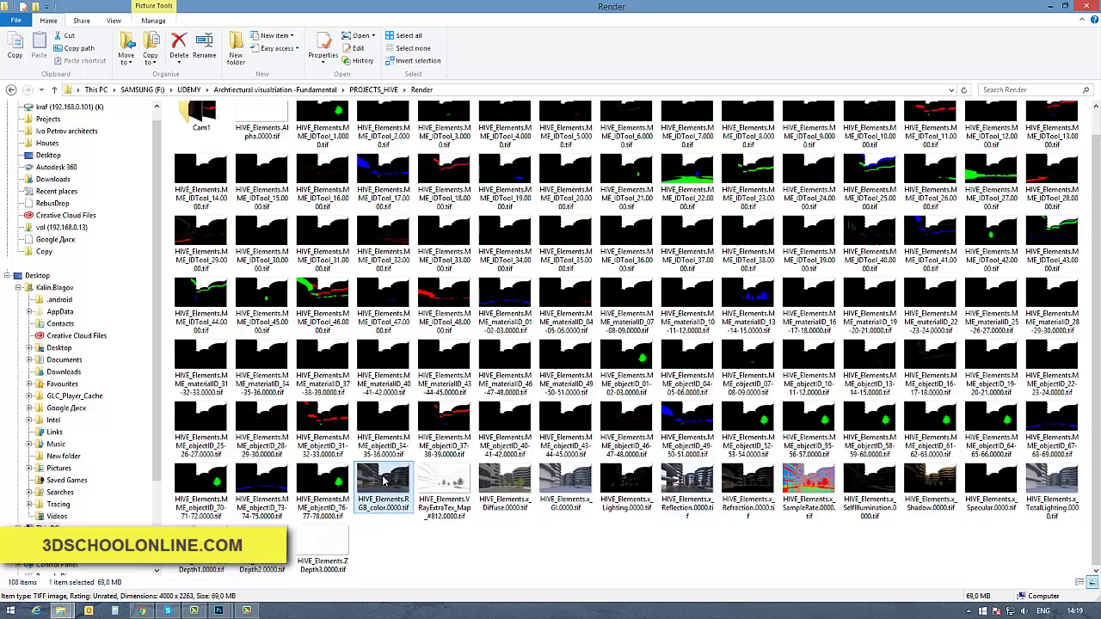
Open the RGB_color render and step through VRayExtraTex, Diffuse, GI and Lighting to Reflection.
key("Return")
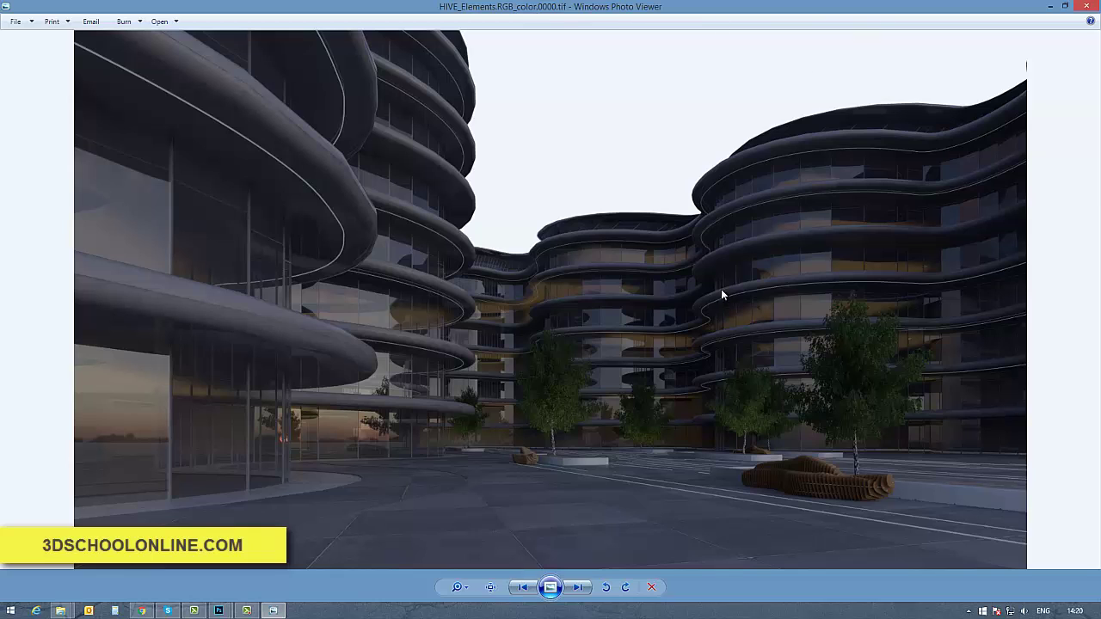
left_click(579, 588)
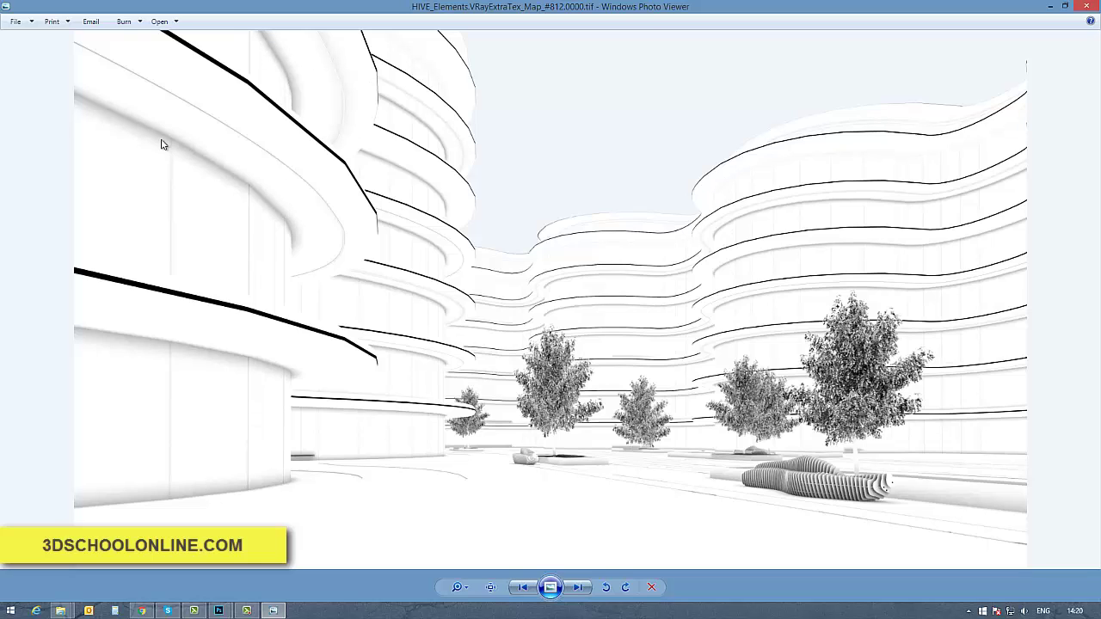
left_click(577, 588)
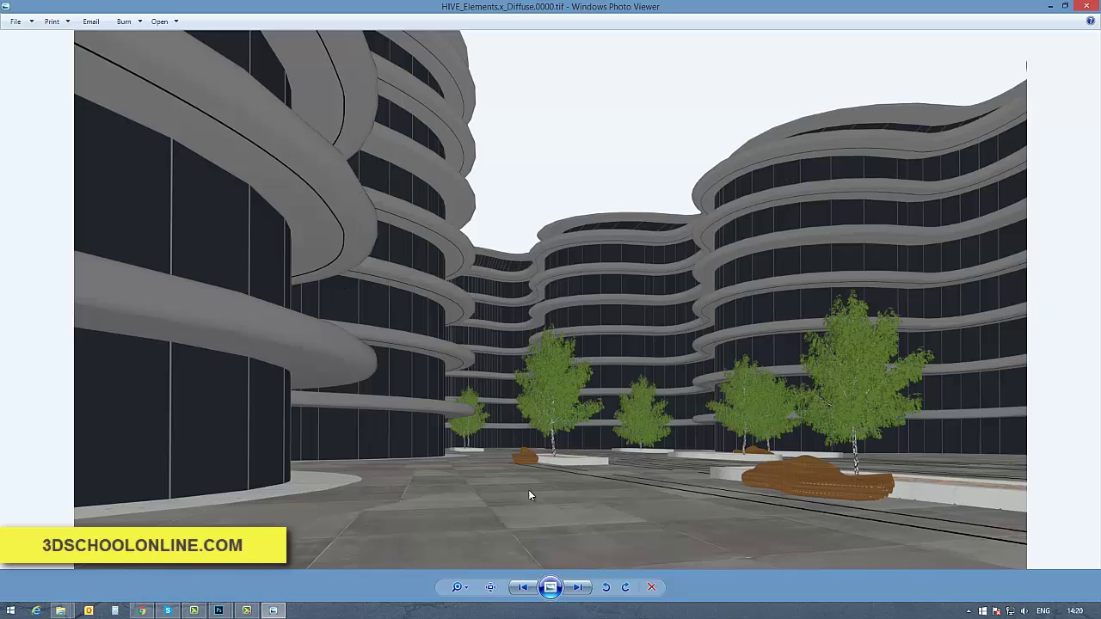
left_click(579, 588)
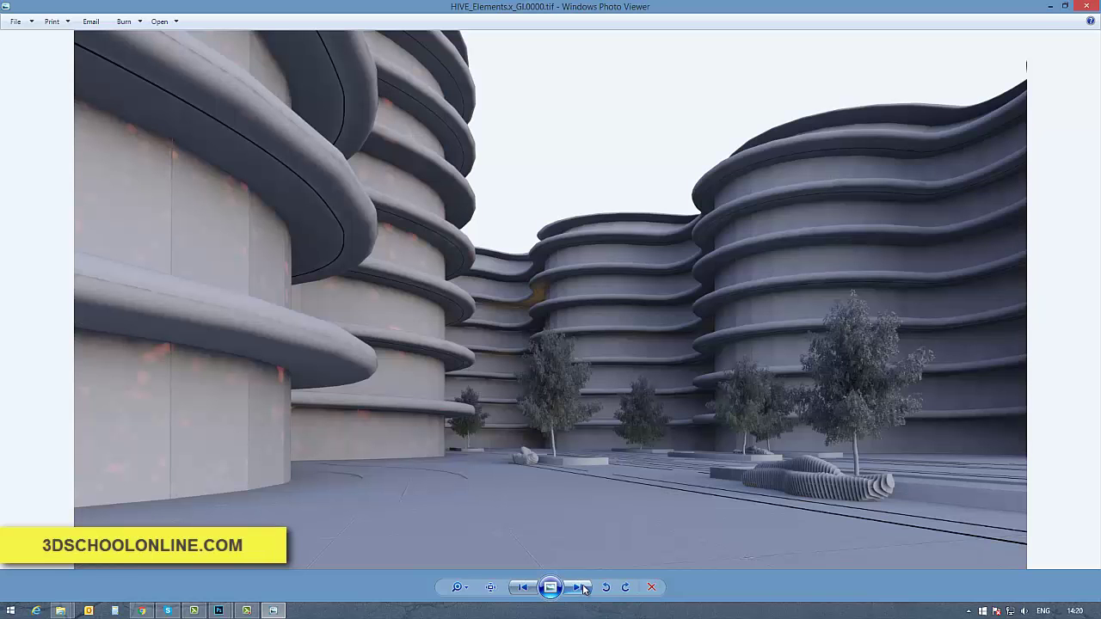
left_click(579, 588)
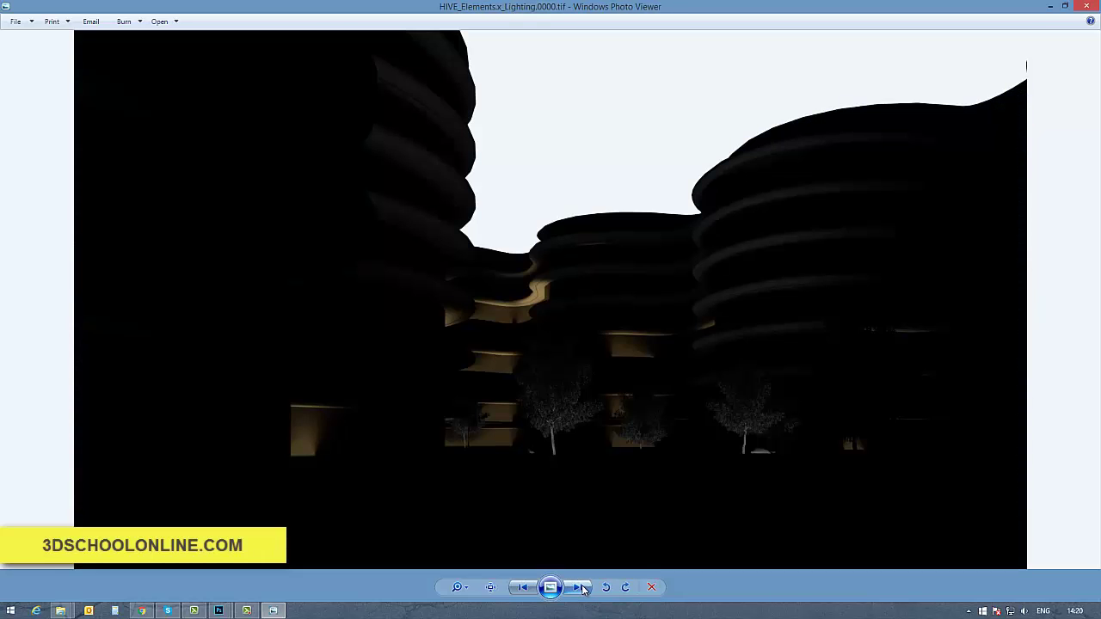
left_click(580, 588)
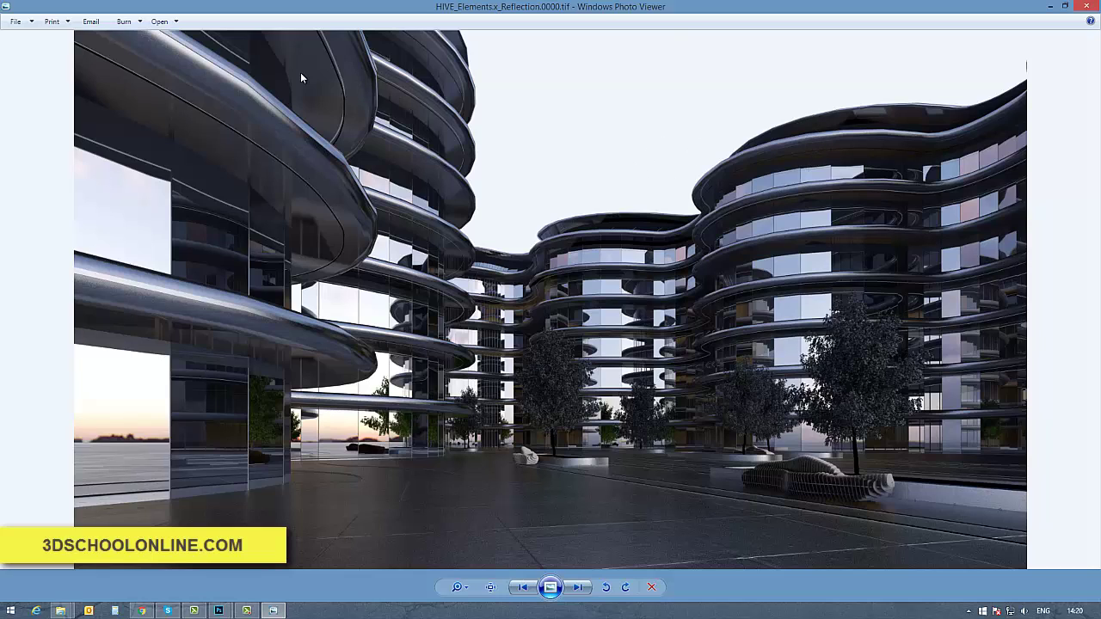
Step through Refraction, SampleRate, SelfIllumination, Shadow and TotalLighting to the ZDepth1 pass.
left_click(577, 588)
left_click(520, 587)
left_click(593, 587)
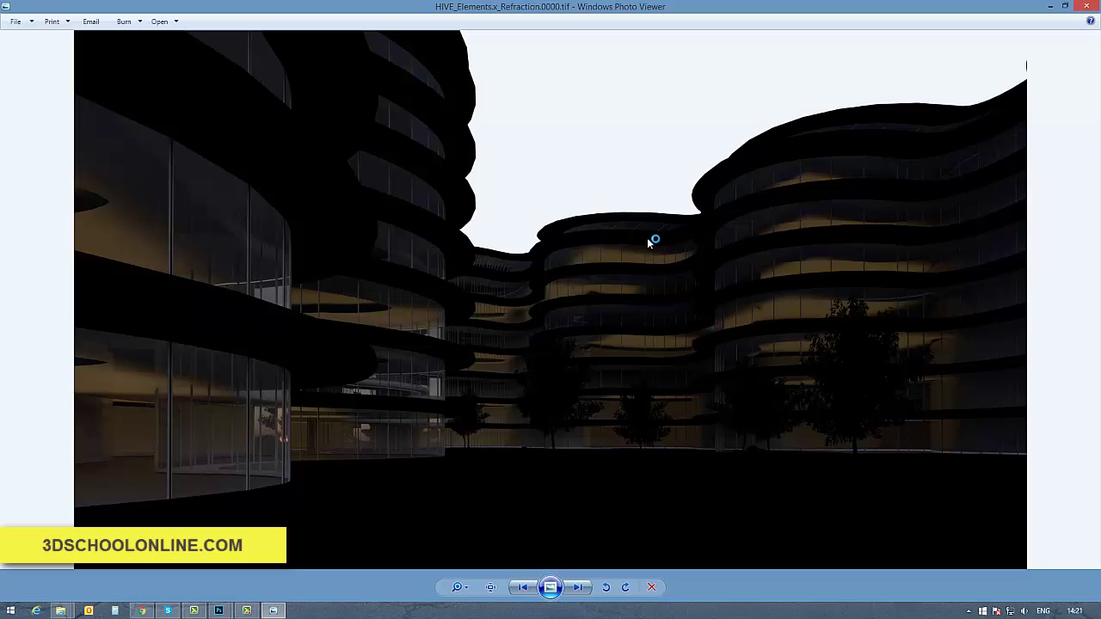
left_click(579, 587)
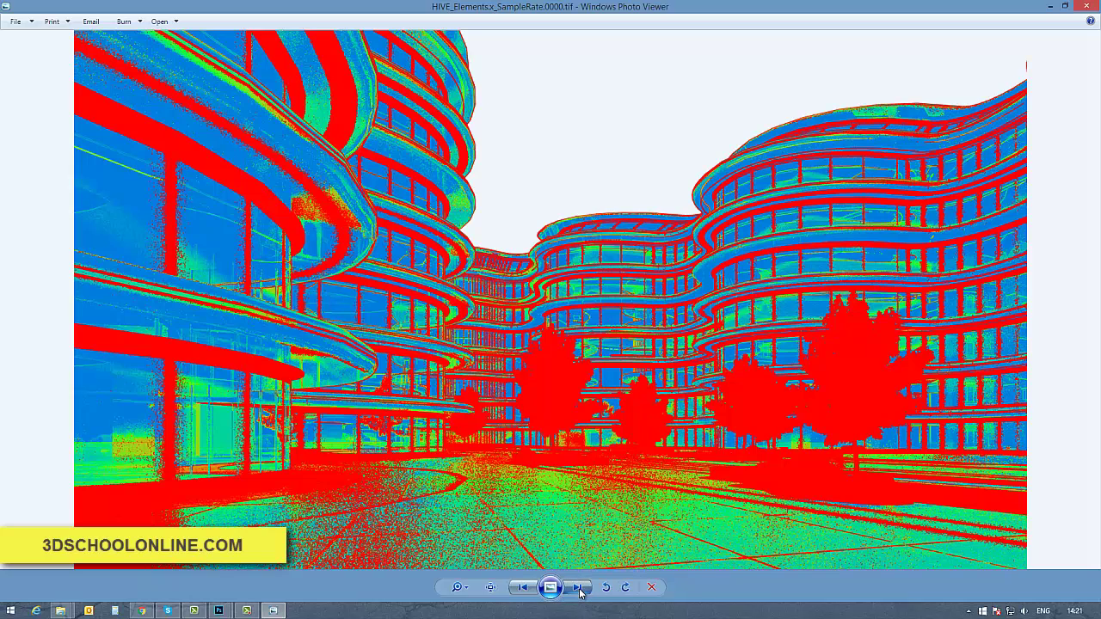
left_click(579, 587)
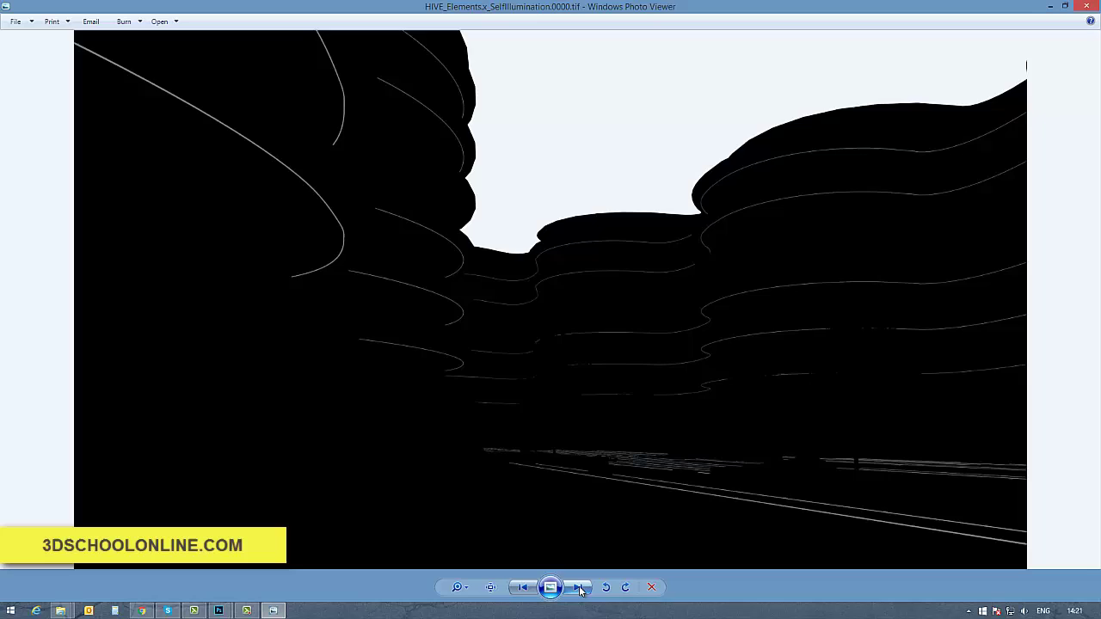
left_click(579, 587)
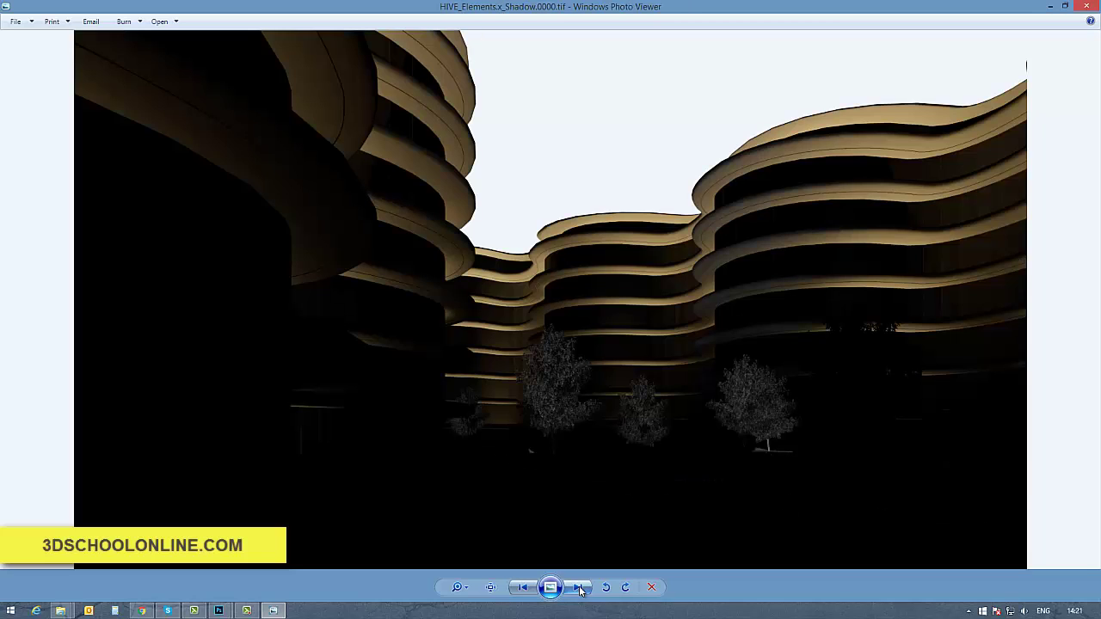
left_click(579, 587)
left_click(579, 587)
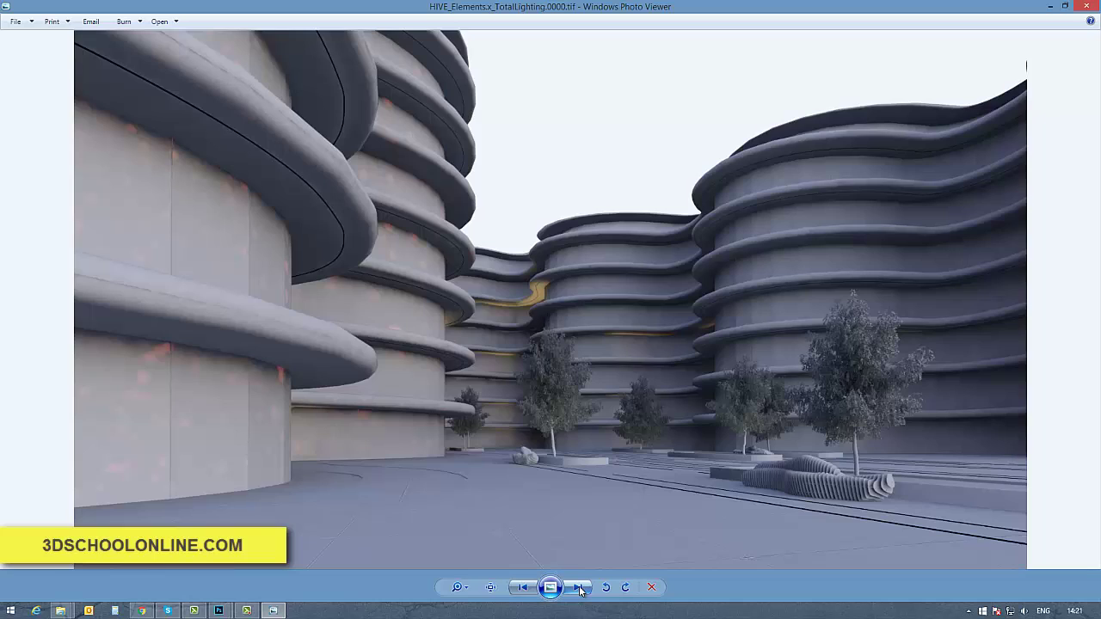
left_click(579, 588)
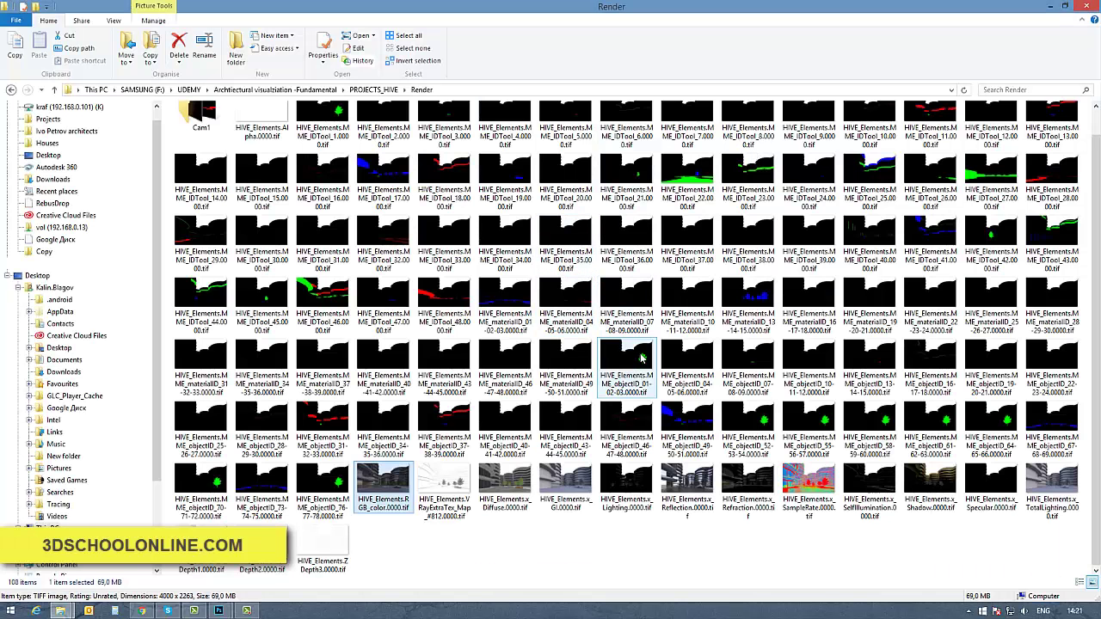
Preview and close the MME_IDTool_27 mask, then return to the Photoshop courtyard render.
double_click(978, 171)
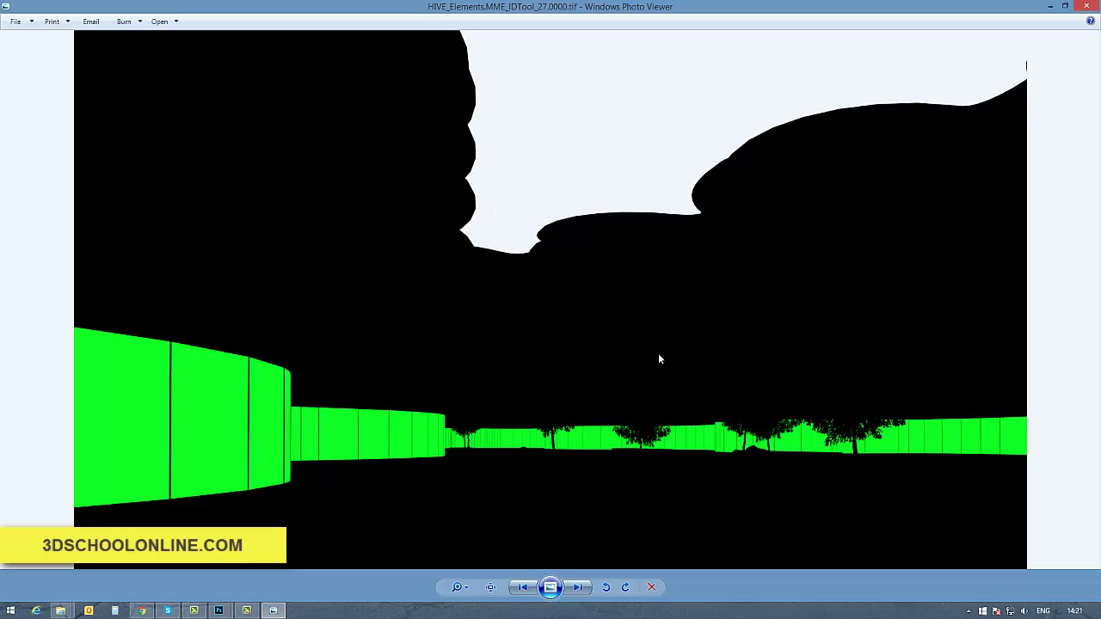
left_click(1087, 6)
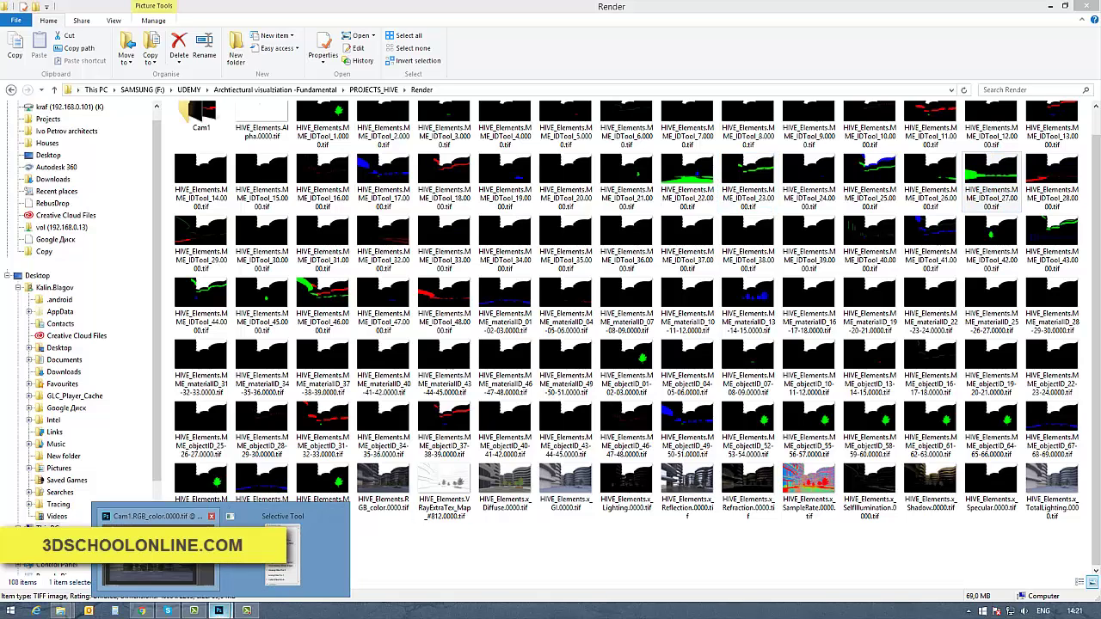
left_click(218, 610)
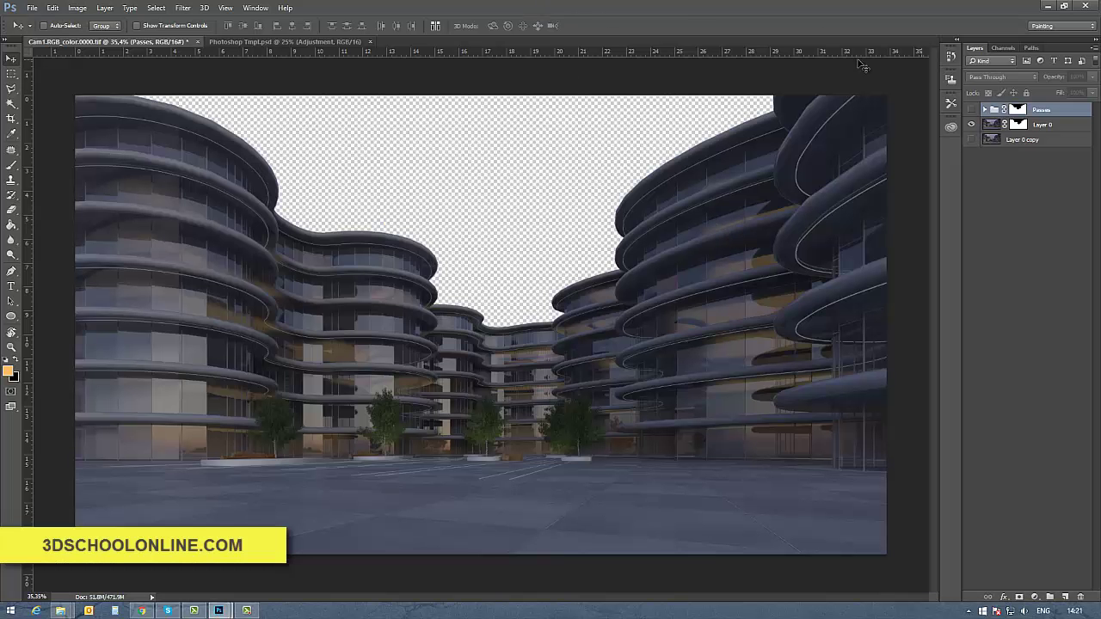
Copy all ten Photoshop Tmpl.psd layer groups, MIBD through Sky, into the Cam1 render.
left_click(284, 39)
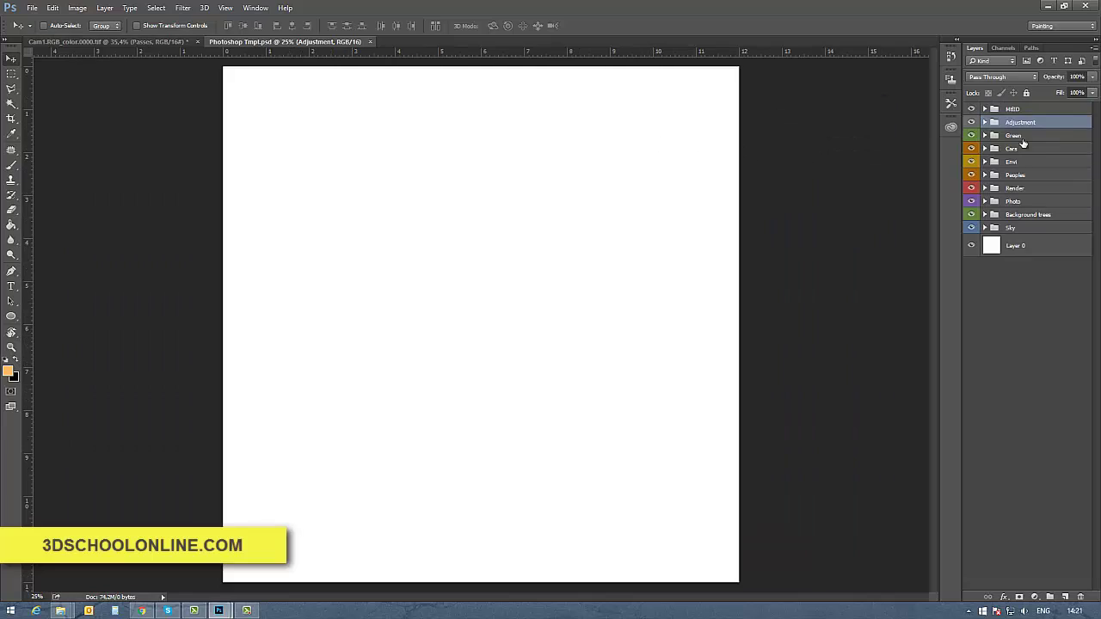
left_click(1009, 110)
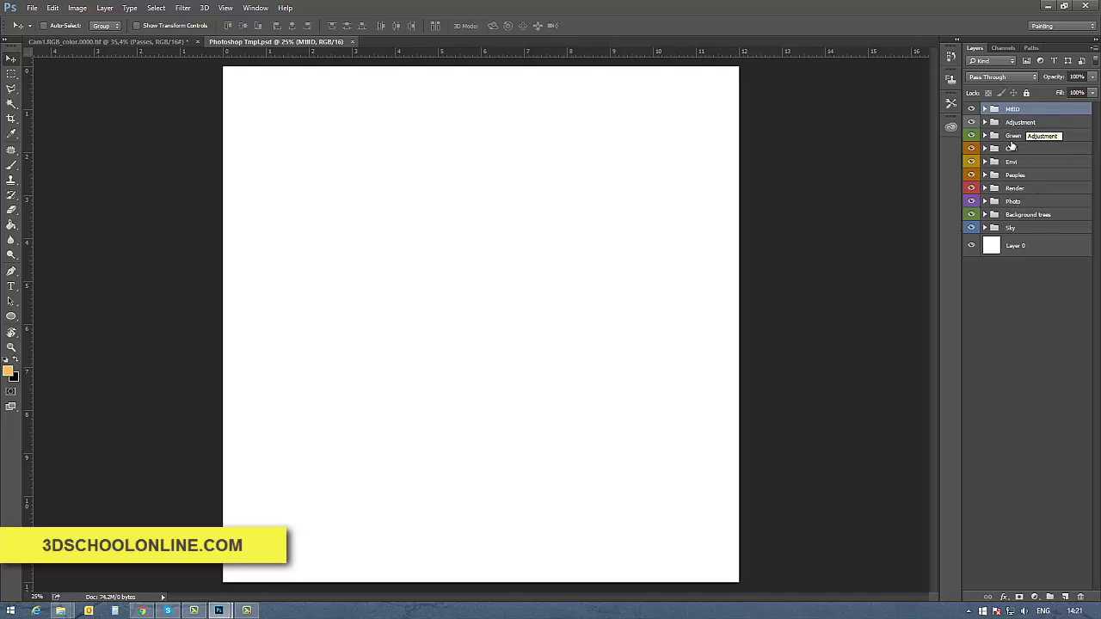
left_click(1028, 229, "shift")
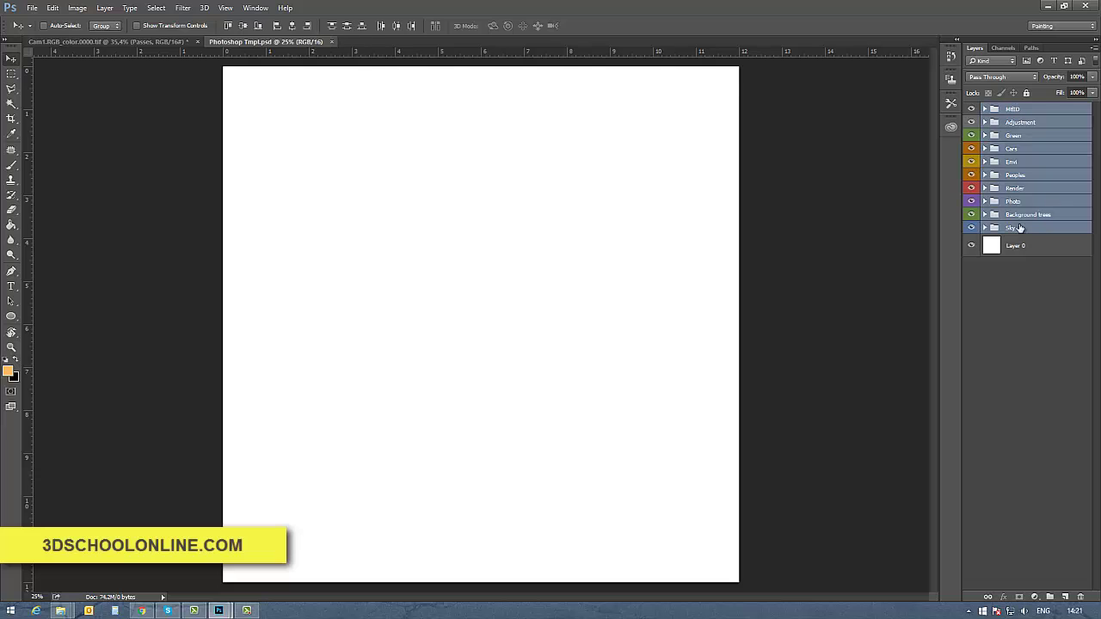
left_click_drag(278, 41, 445, 67)
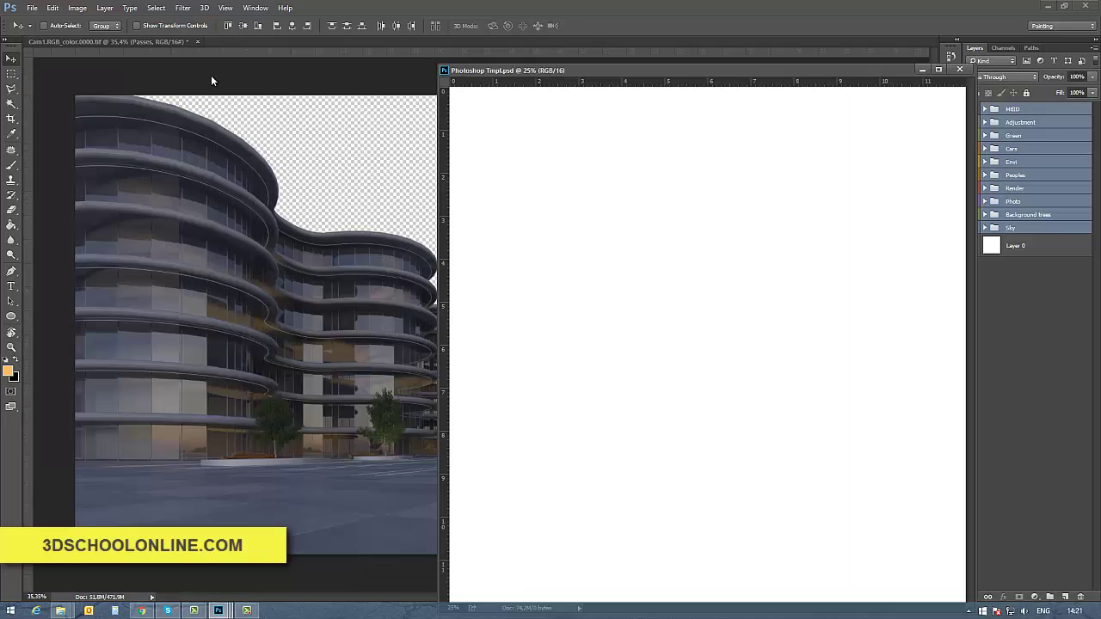
left_click_drag(752, 76, 771, 99)
left_click_drag(998, 171, 418, 116)
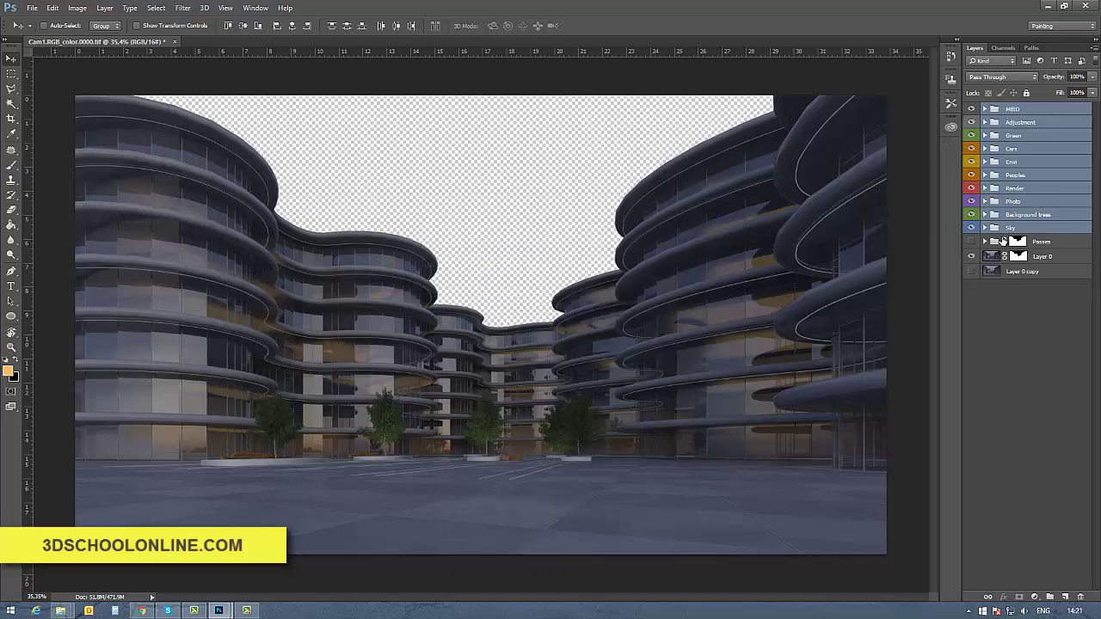
Move Layers 1–7 from the Passes group to the top of the stack and load the building selection.
left_click(1002, 241)
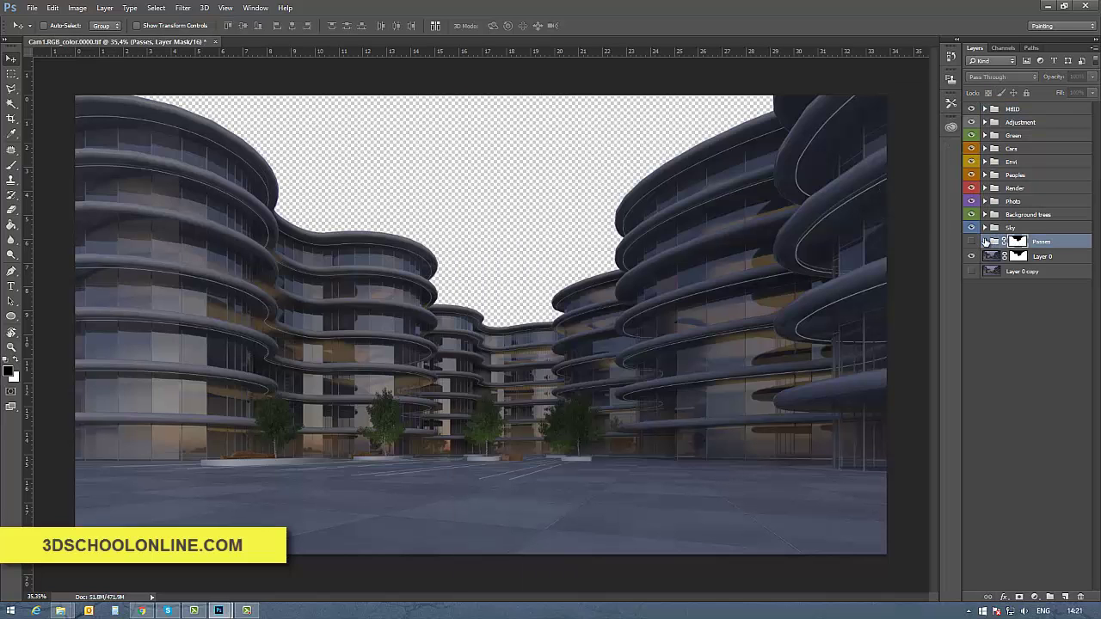
left_click(985, 242)
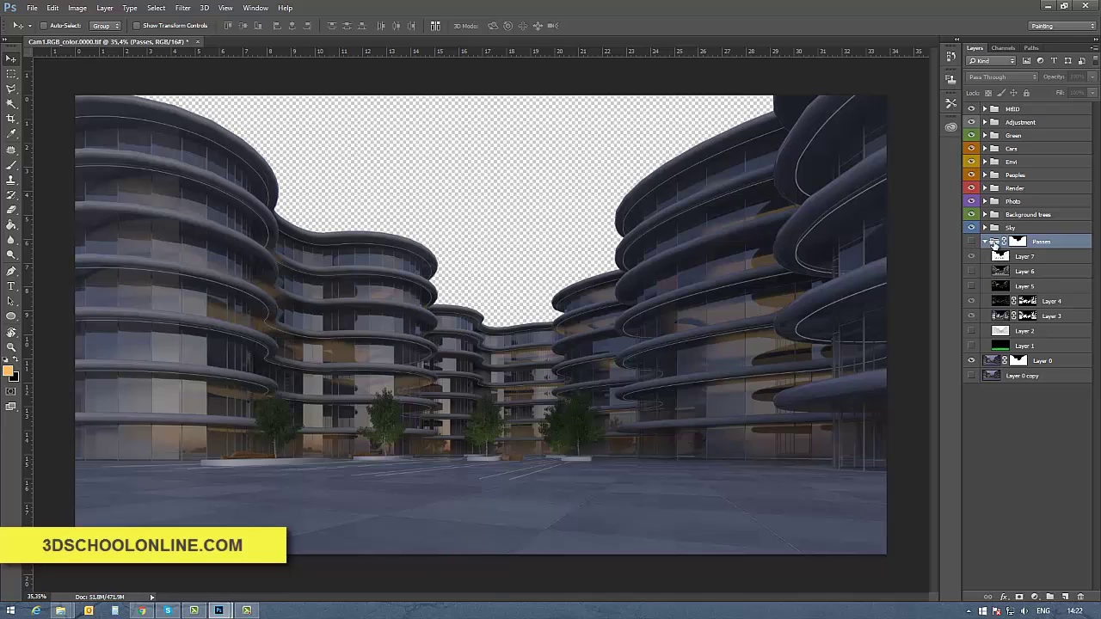
left_click(1002, 257)
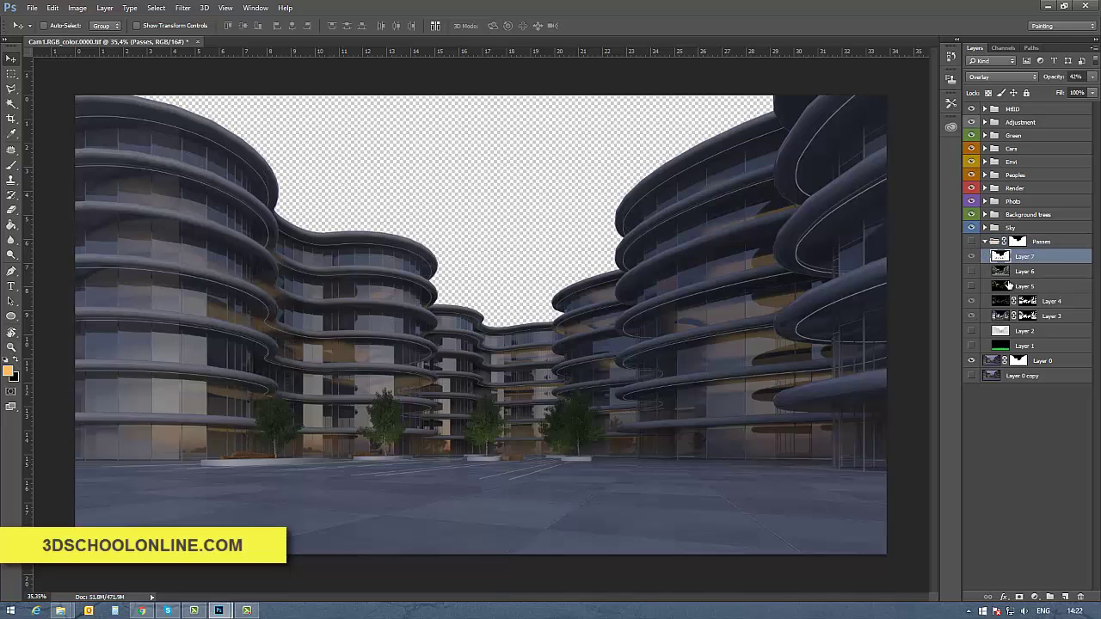
left_click(999, 346, "shift")
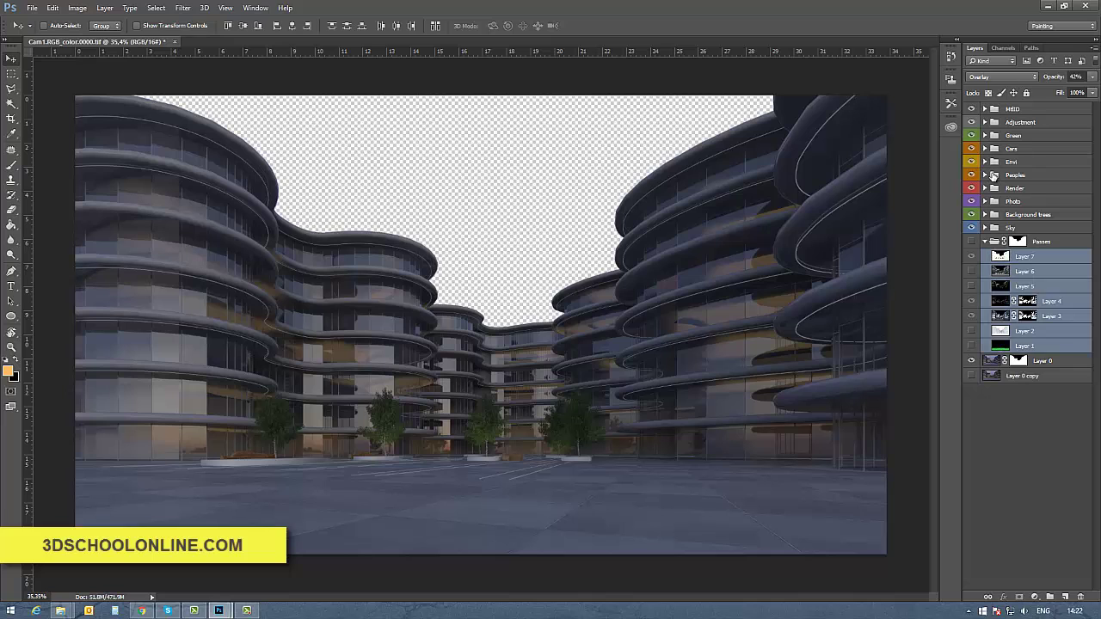
left_click_drag(994, 175, 1029, 115)
left_click(1018, 245, "ctrl")
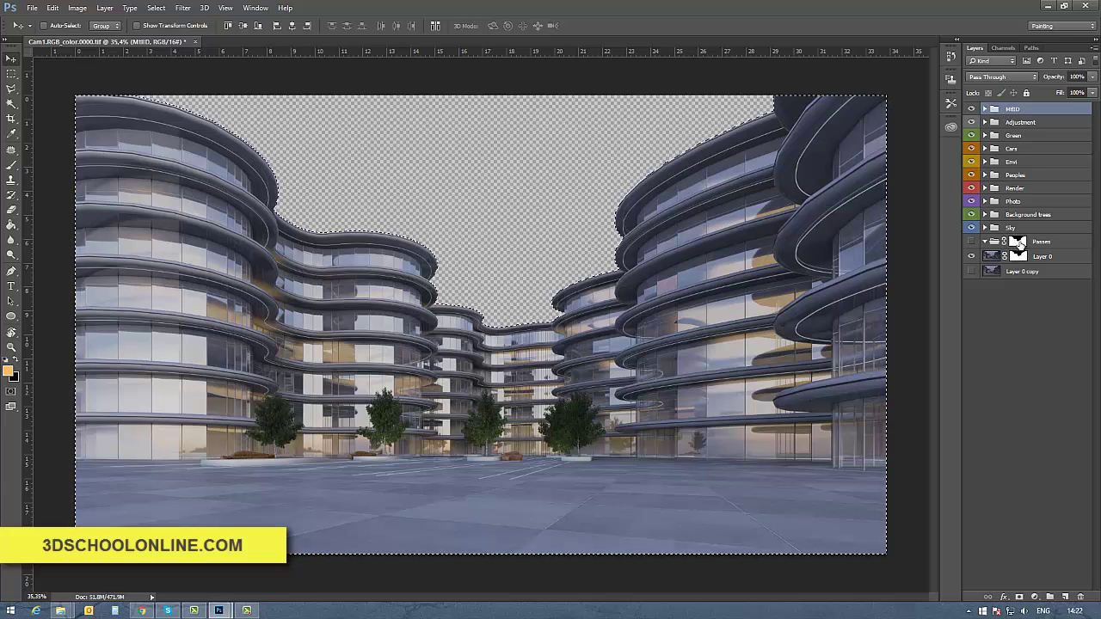
Delete the layer masks from the Passes group and Layer 0.
left_click(1018, 249, "shift")
right_click(1020, 249)
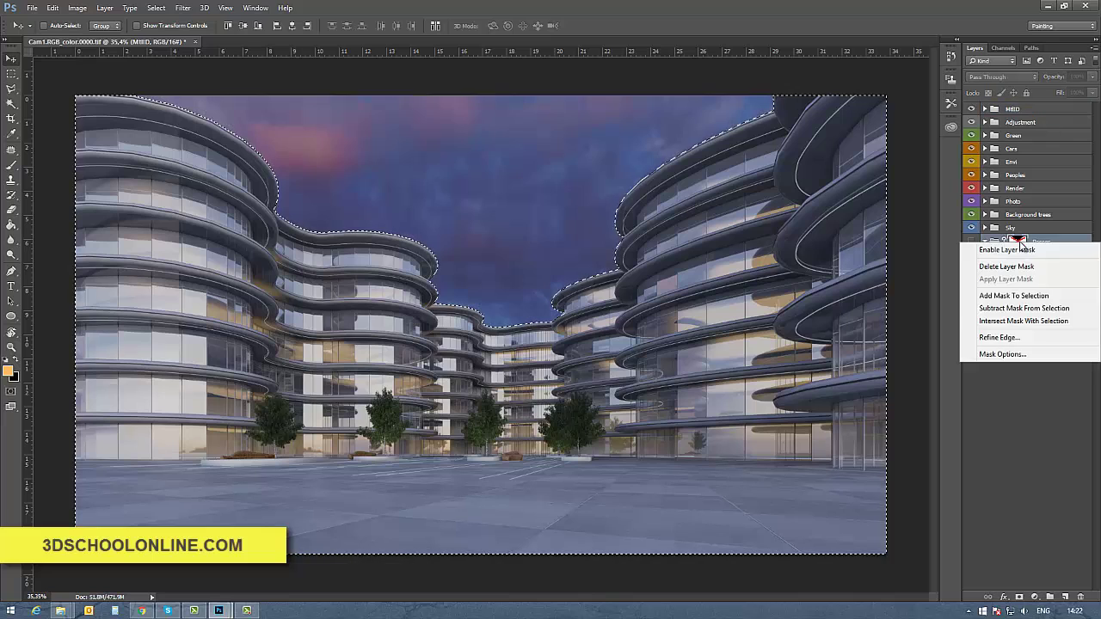
left_click(1014, 266)
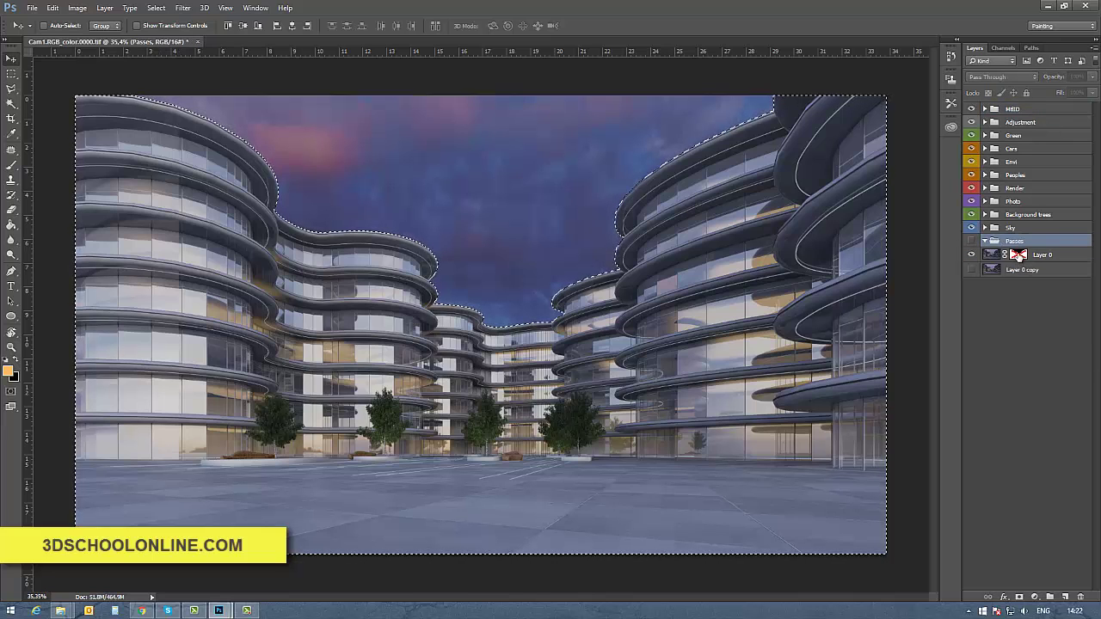
left_click(1021, 258, "shift")
right_click(1021, 258)
left_click(1014, 276)
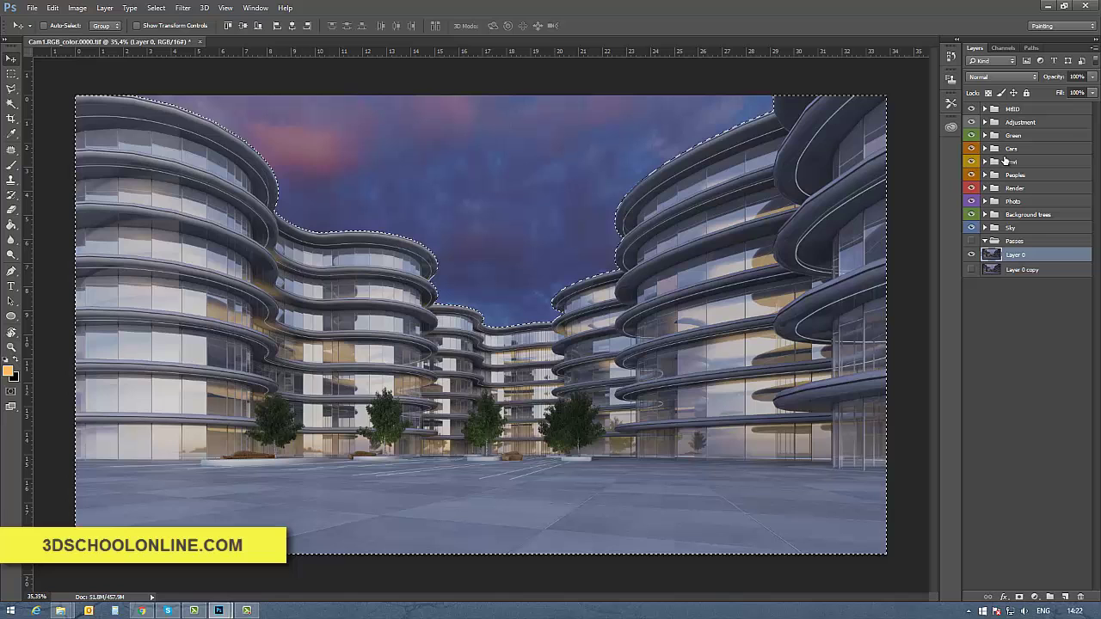
Clear the selection and toggle Layer 0 solo visibility to check the sky.
left_click(8, 75)
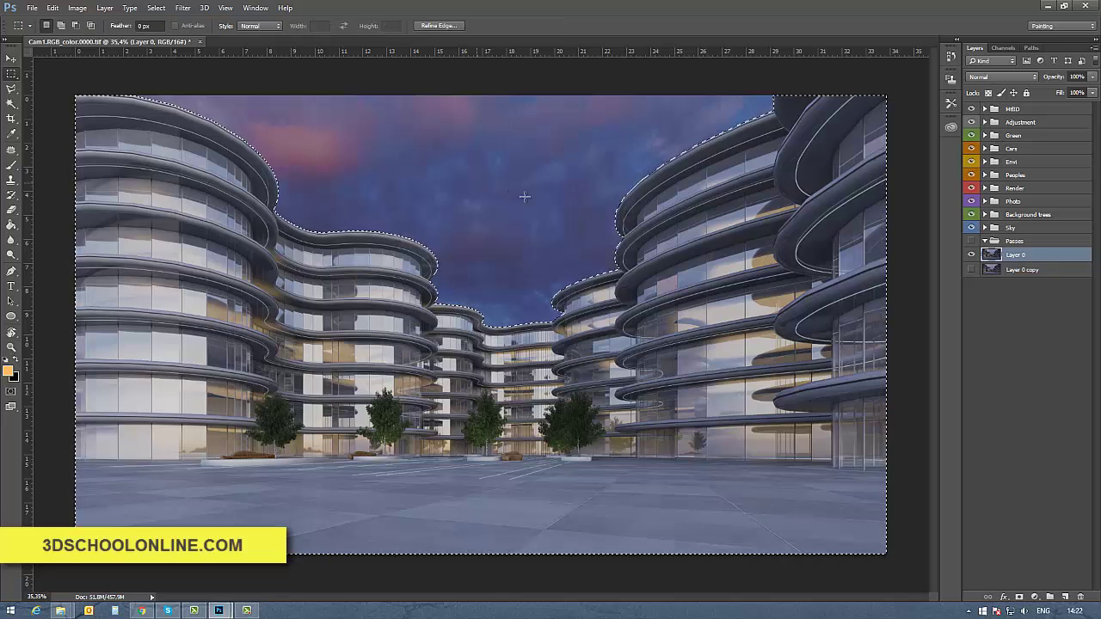
key("ctrl+d")
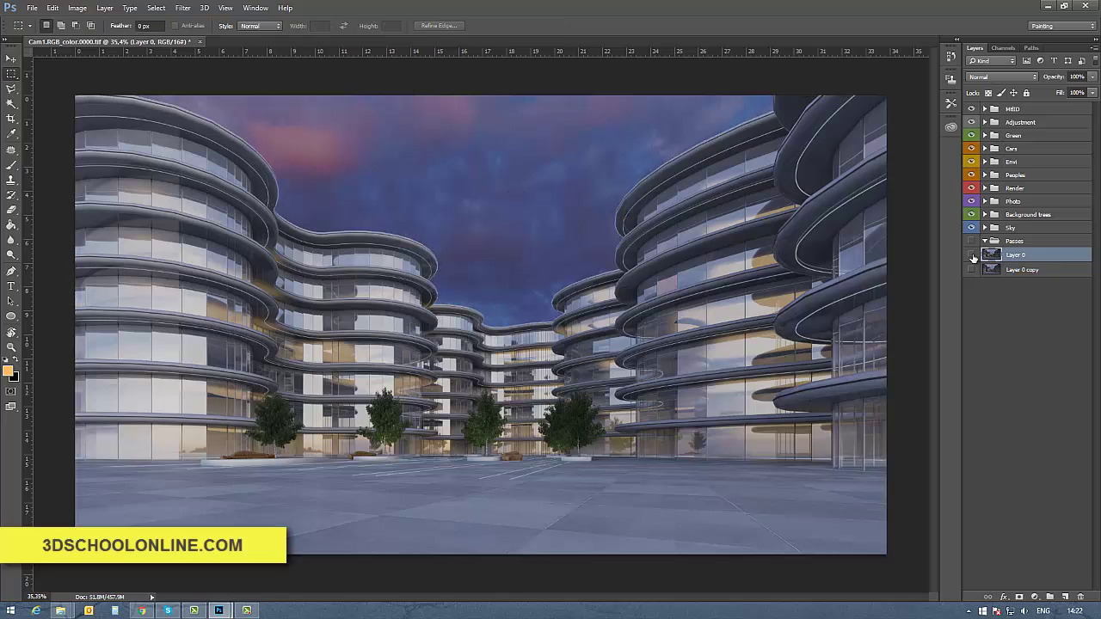
left_click(972, 255, "alt")
left_click(972, 256, "alt")
Add a layer mask to Layer 0 from the Alpha 1 channel selection.
left_click(1002, 48)
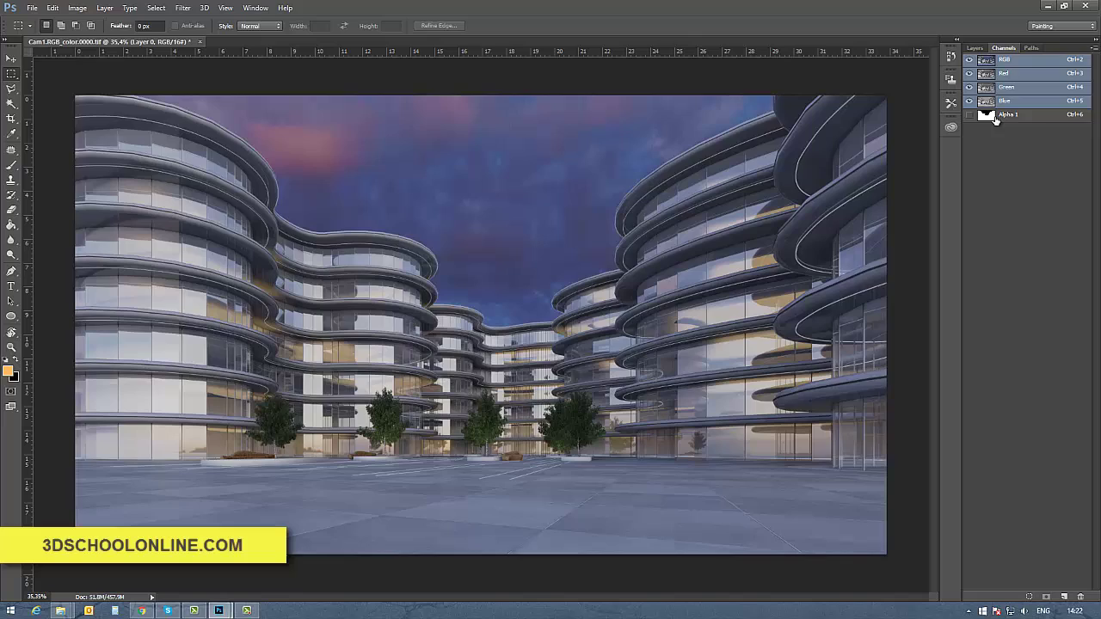
left_click(1041, 117)
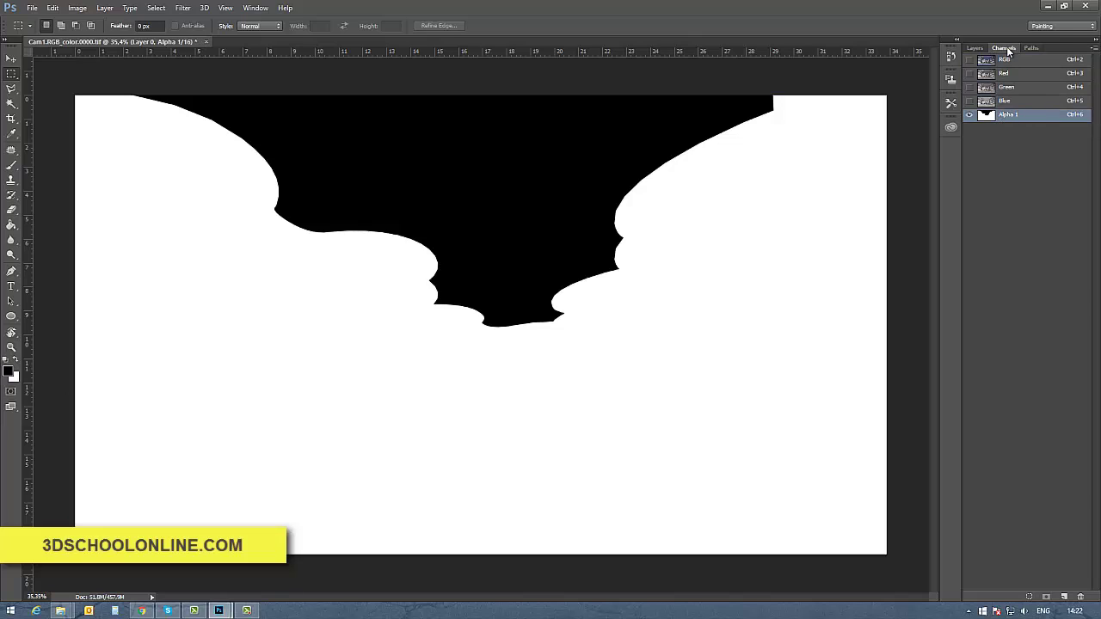
left_click(987, 117, "ctrl")
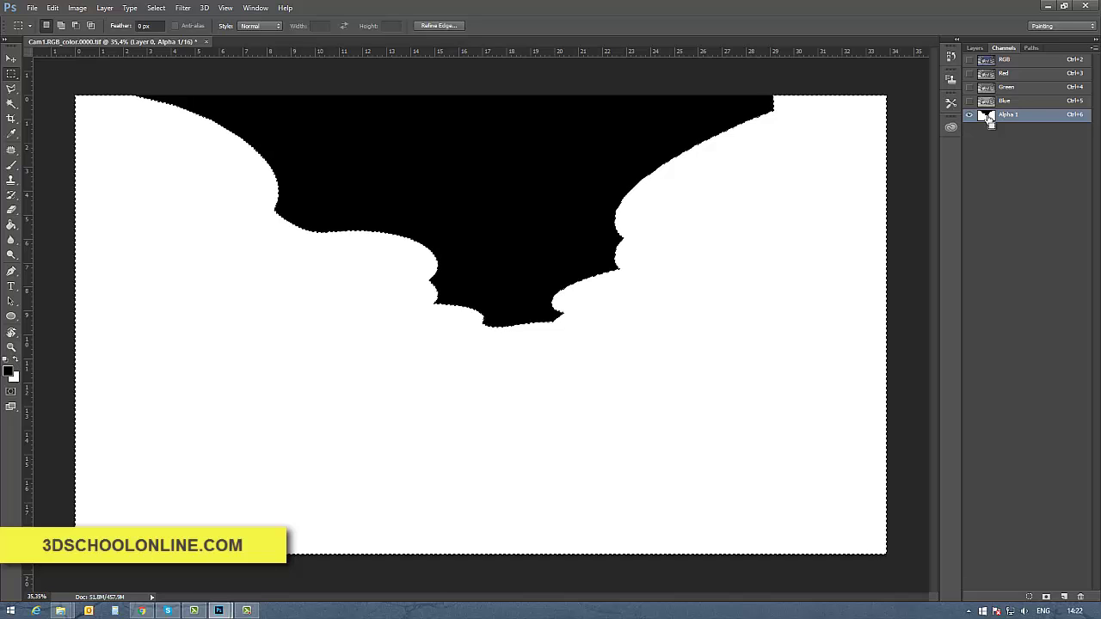
left_click(974, 48)
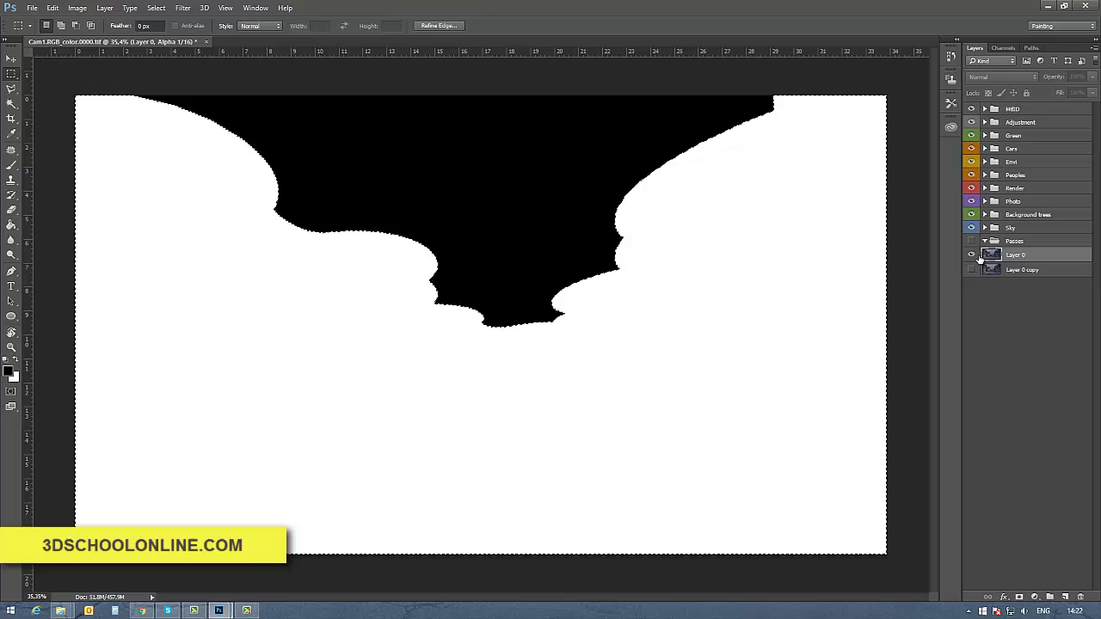
left_click(1019, 596)
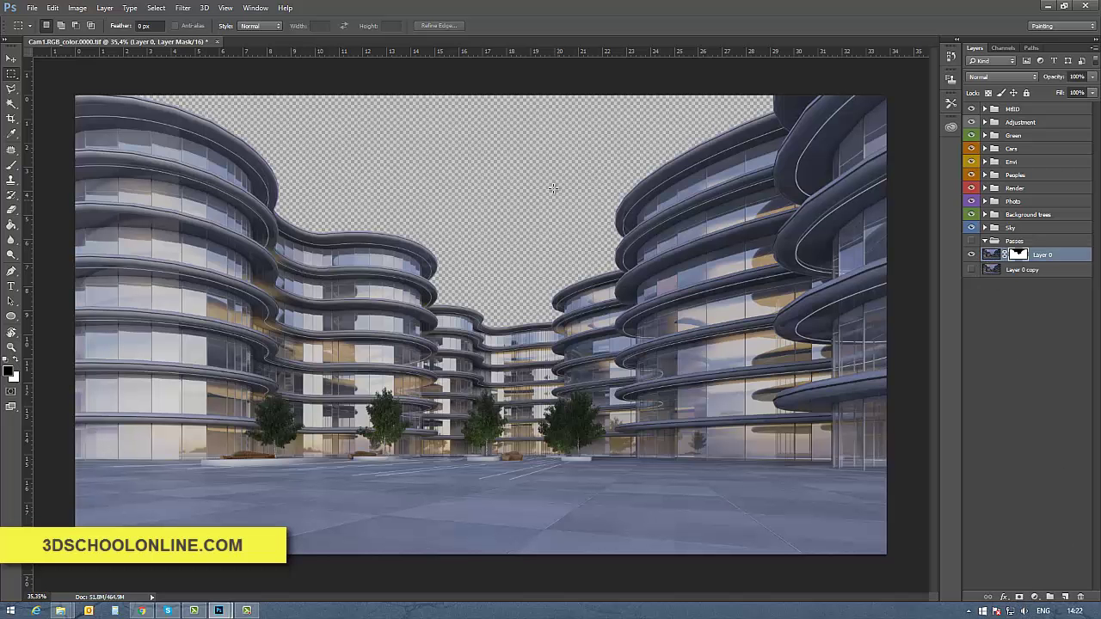
Toggle Layer 0's new mask to compare, then load it as a selection.
left_click(1019, 255, "shift")
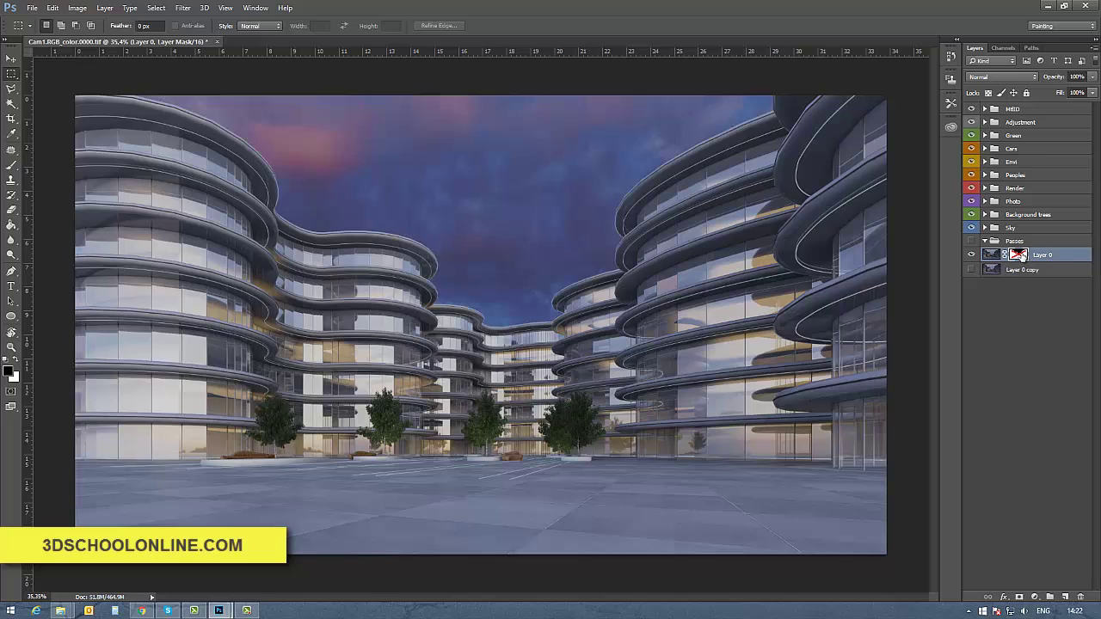
left_click(1017, 256, "shift")
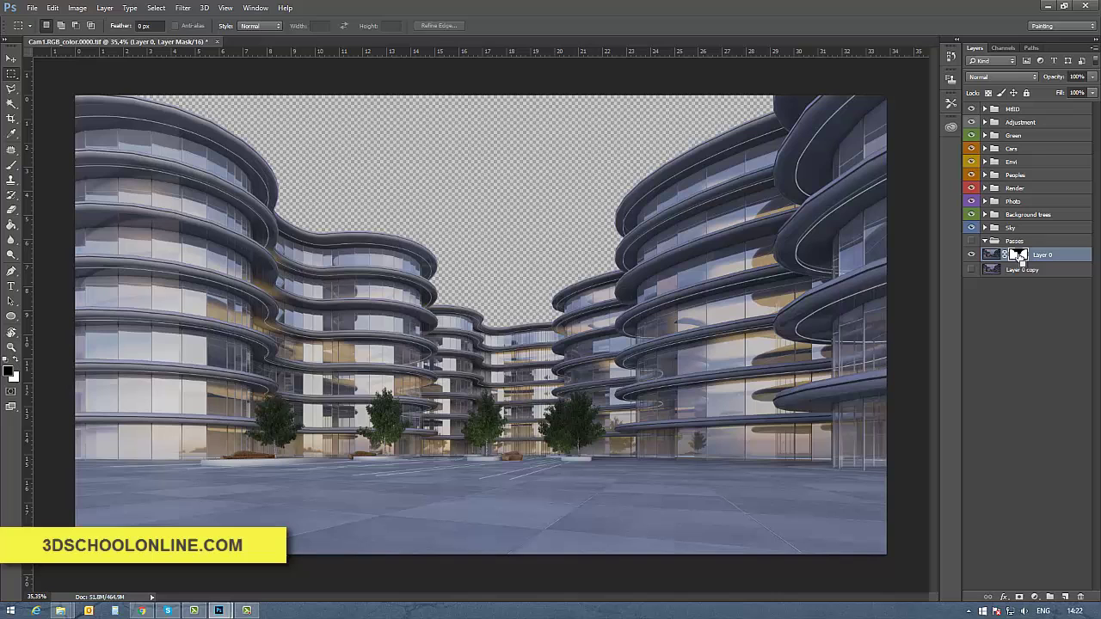
left_click(1019, 257, "ctrl")
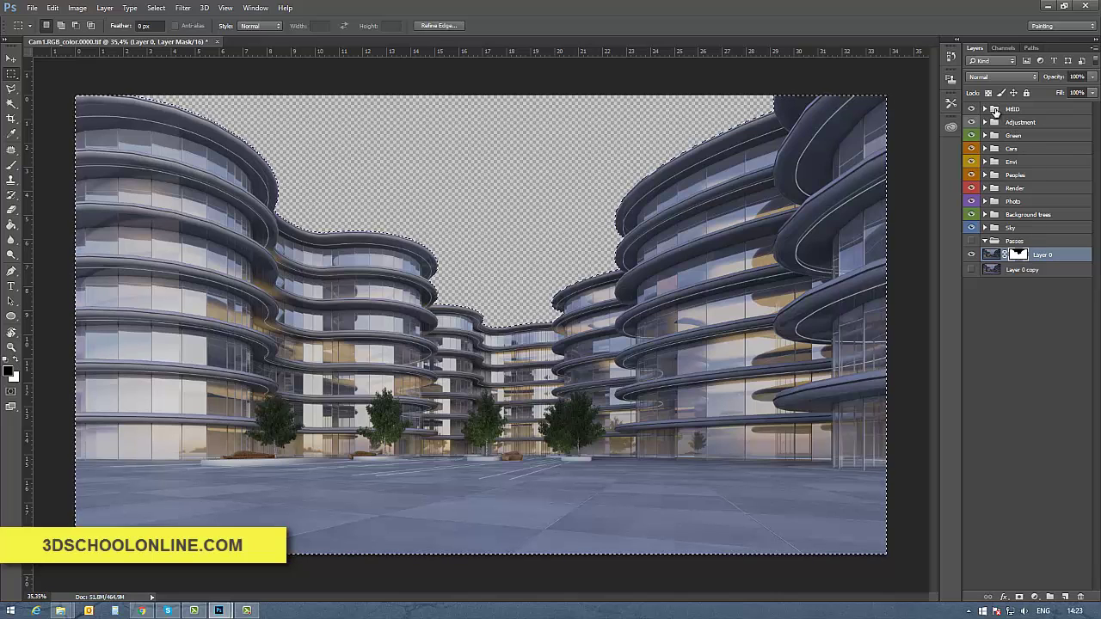
Expand the MIBD group, check Layers 6 and 5, and mask the group with the building selection.
left_click(1003, 111)
left_click(984, 109)
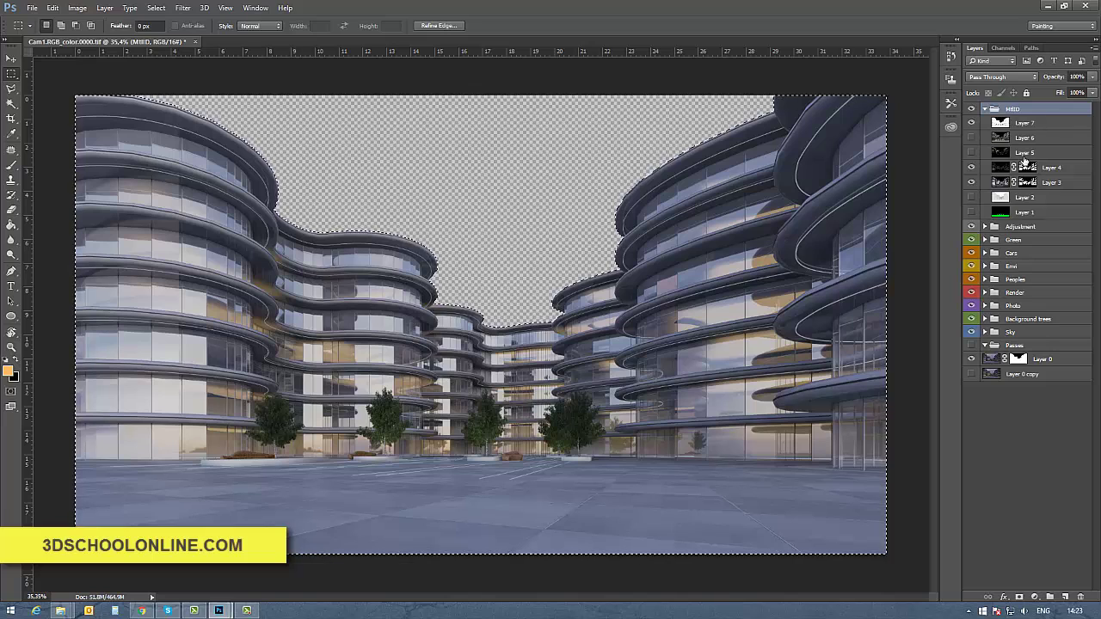
left_click(971, 138)
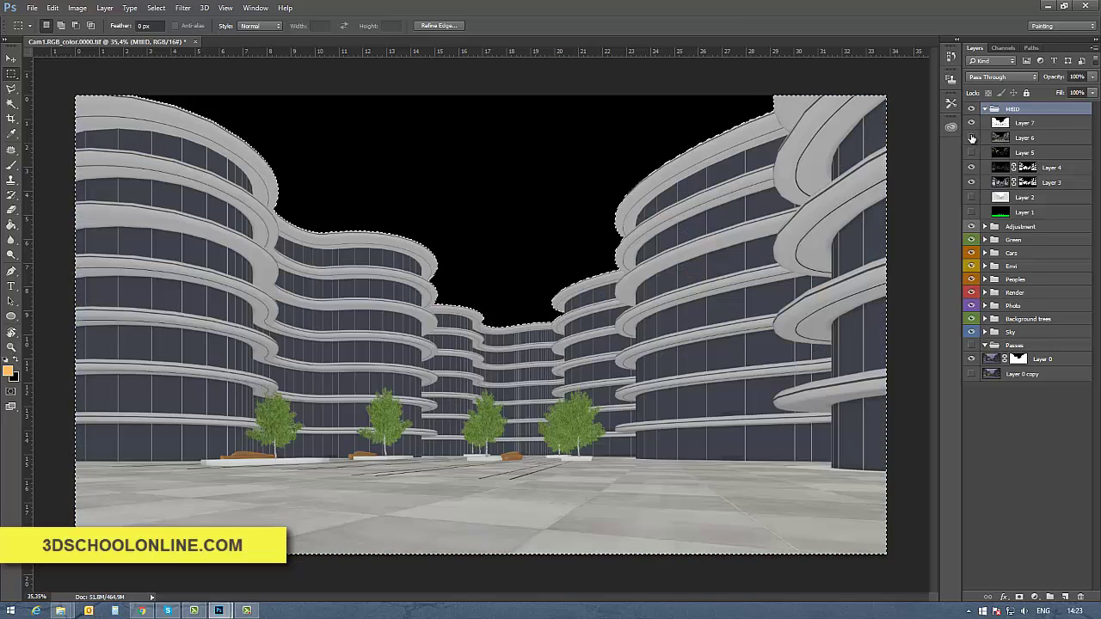
left_click(972, 152)
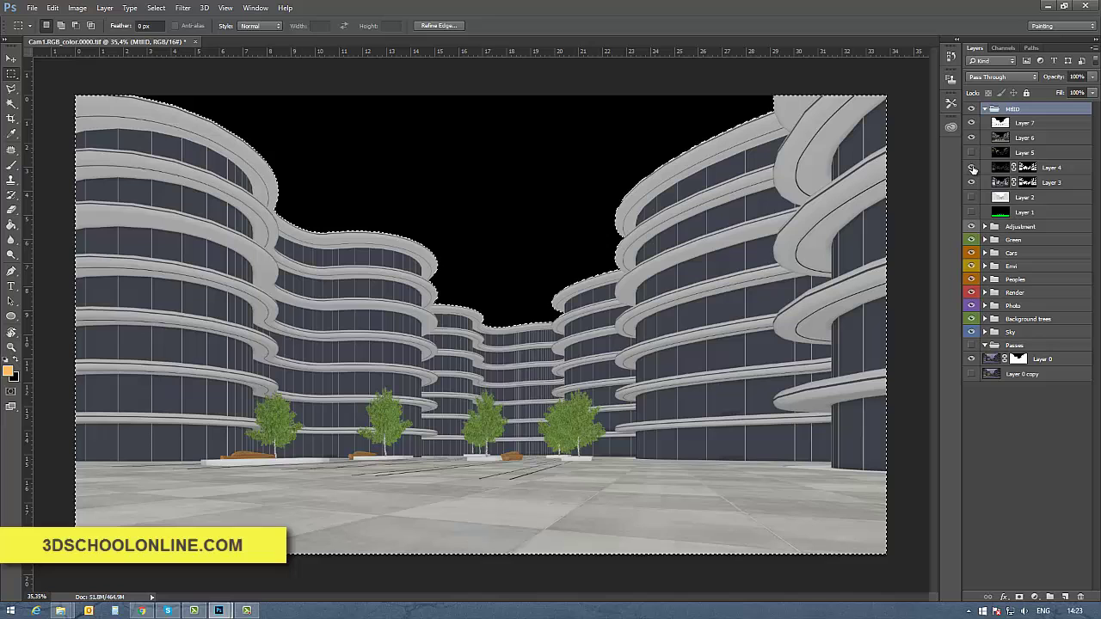
left_click(972, 138)
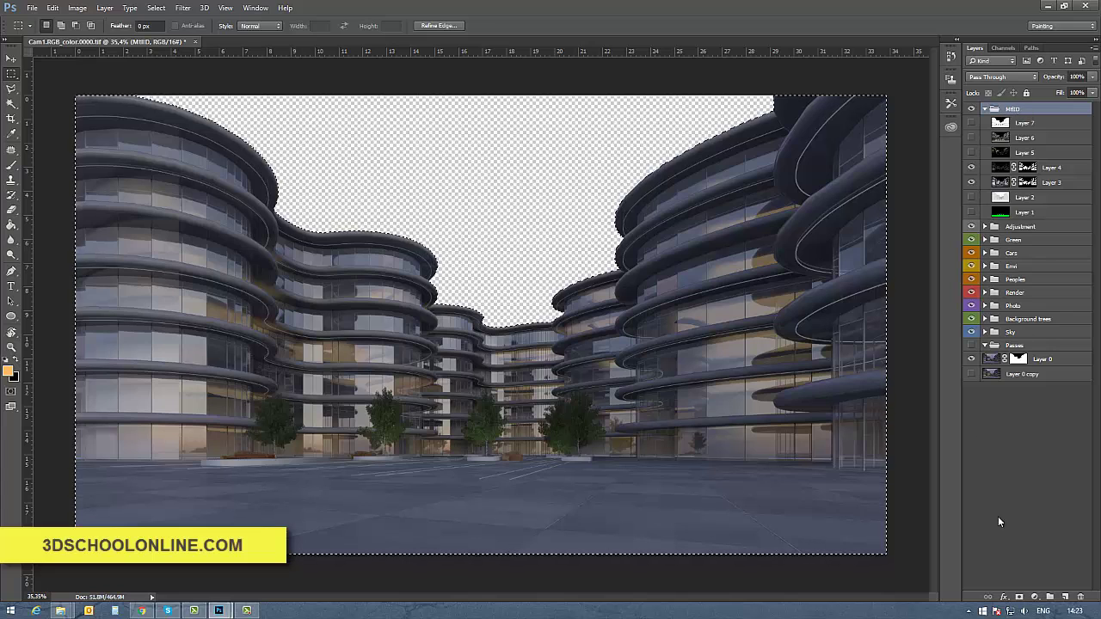
left_click(1019, 597)
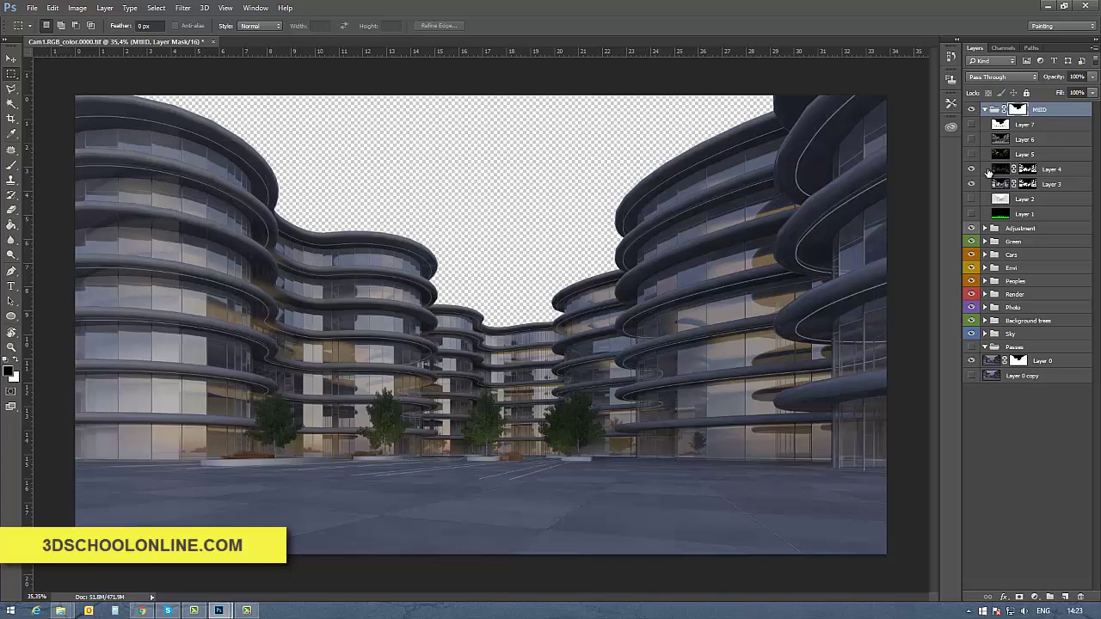
Toggle Layers 3 and 4 on and off to compare their effect on the render.
left_click(1001, 173)
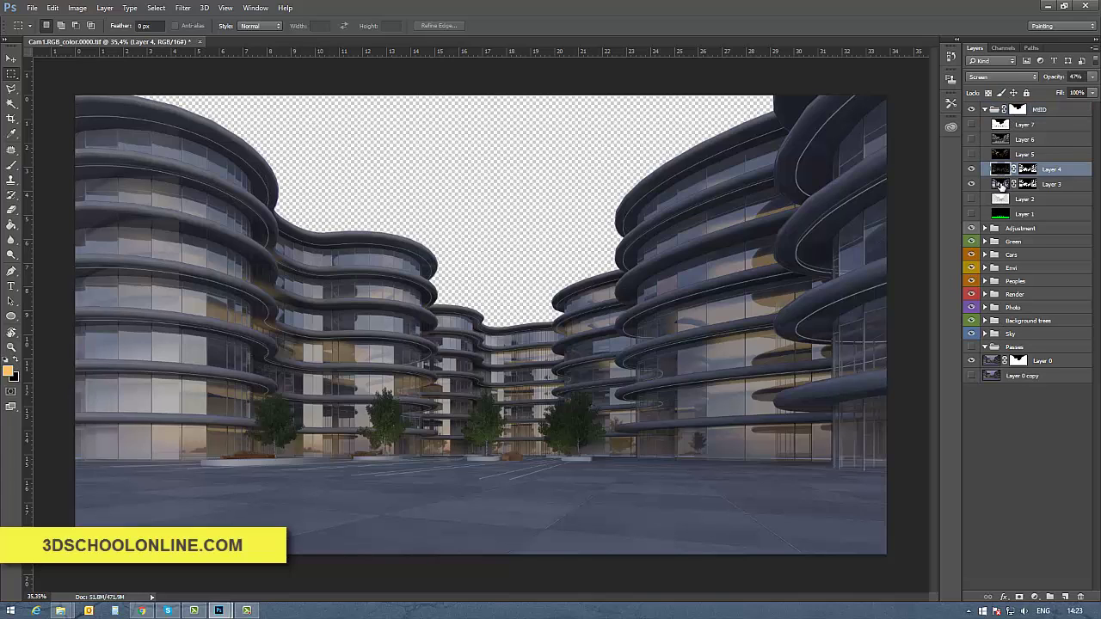
left_click(1001, 184)
left_click(995, 172)
left_click(972, 185)
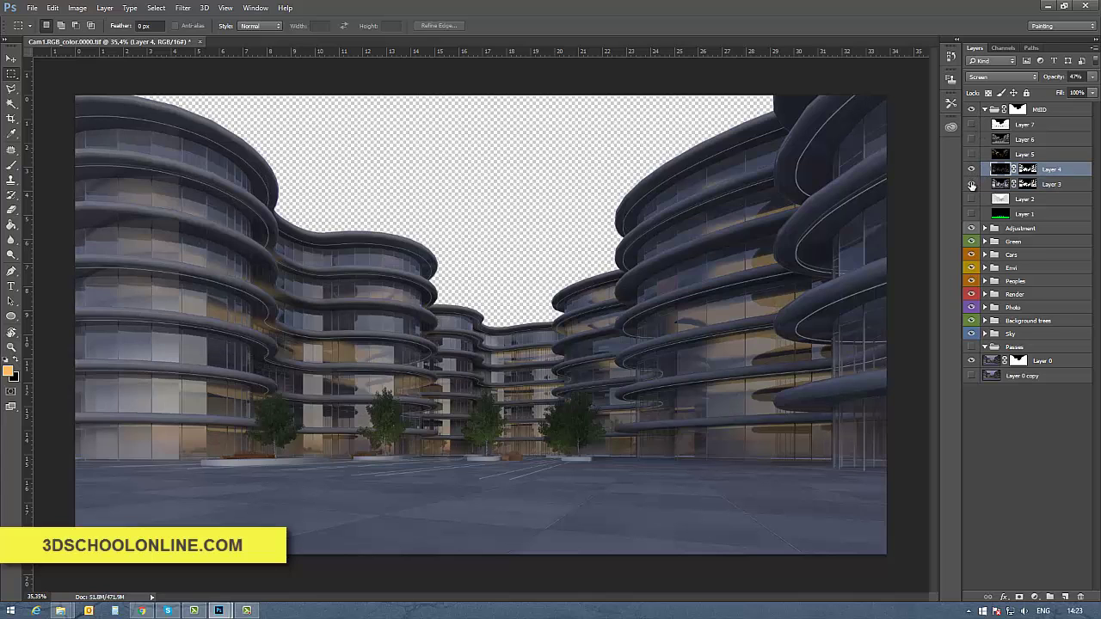
left_click(972, 185)
left_click(980, 184)
left_click(971, 170)
left_click(972, 170)
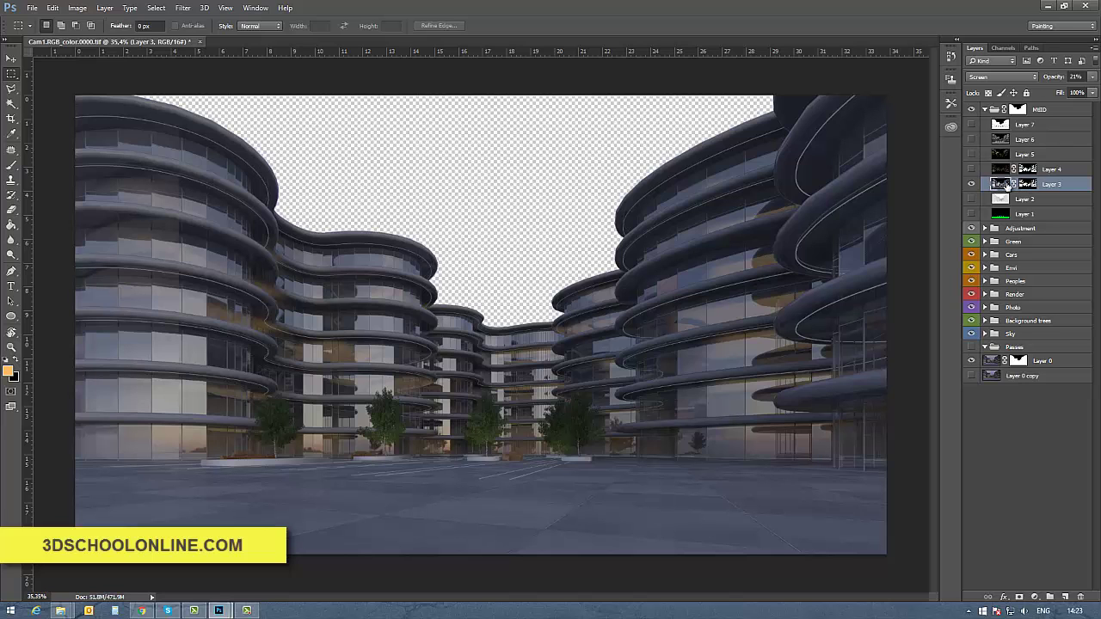
left_click(972, 184, "alt")
left_click(973, 185, "alt")
Raise Layer 3's opacity to 32% to brighten the building glass.
left_click(1075, 76)
left_click(1028, 186, "ctrl")
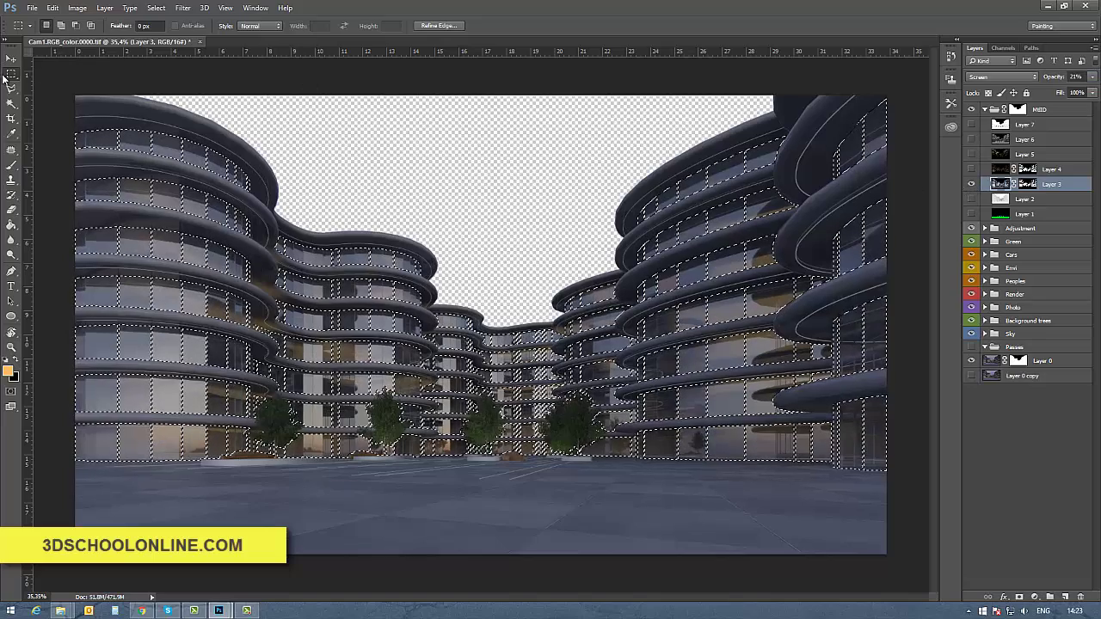
key("ctrl+d")
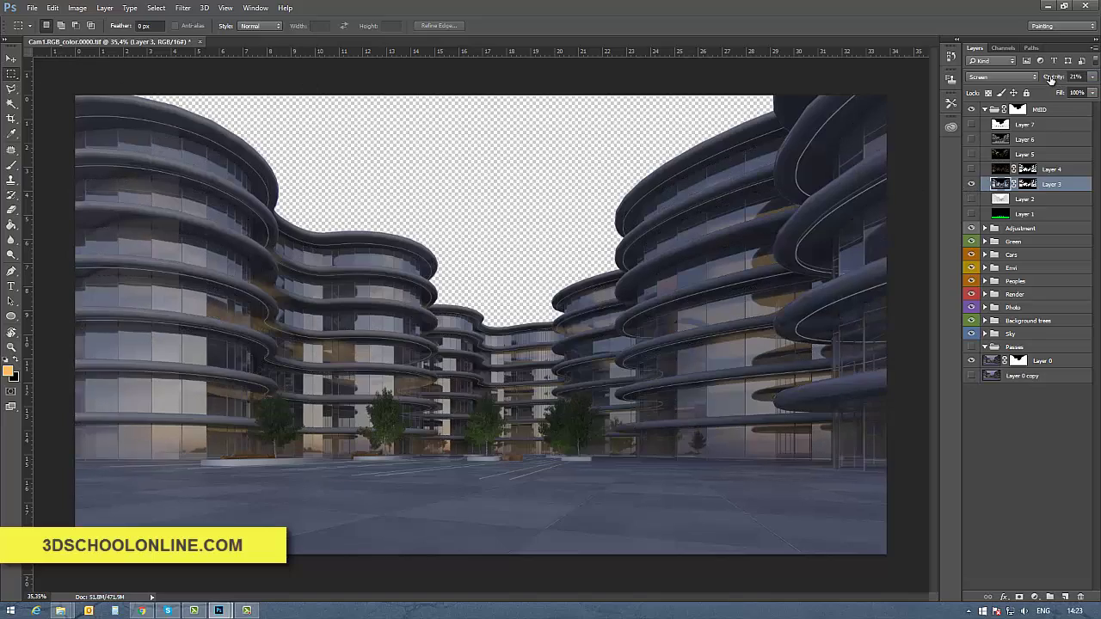
mouse_move(1055, 80)
left_mouse_down()
mouse_move(1085, 81)
mouse_move(1069, 81)
left_mouse_up()
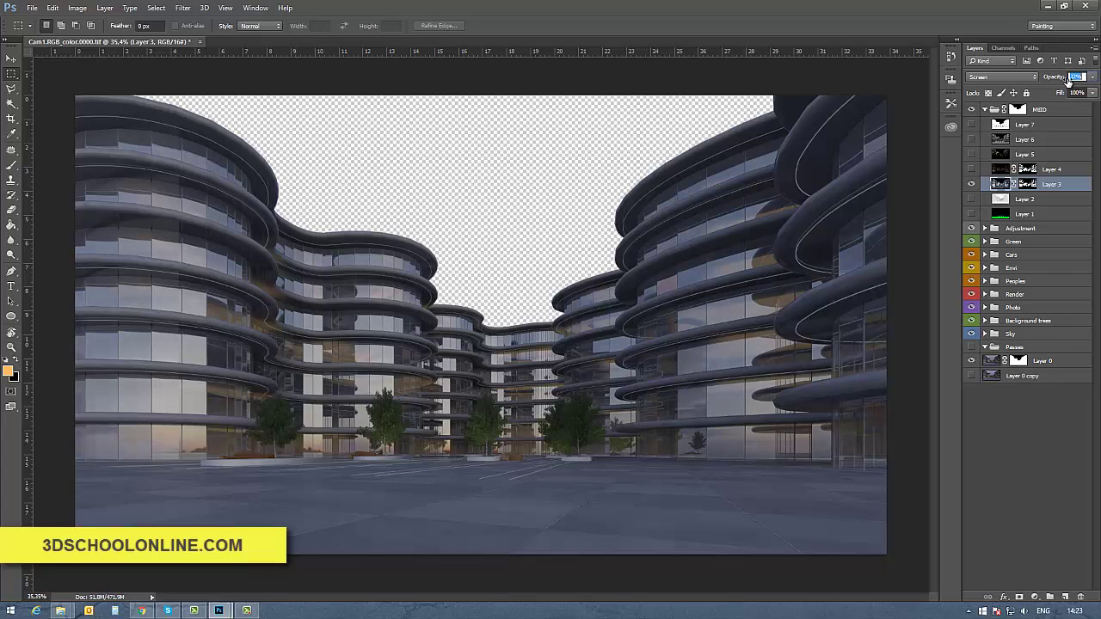
left_click(977, 92)
left_click(970, 184)
left_click(970, 184)
Show Layer 4, place it above Layer 3 and lower its opacity to 31%.
left_click(997, 169)
left_click(971, 168)
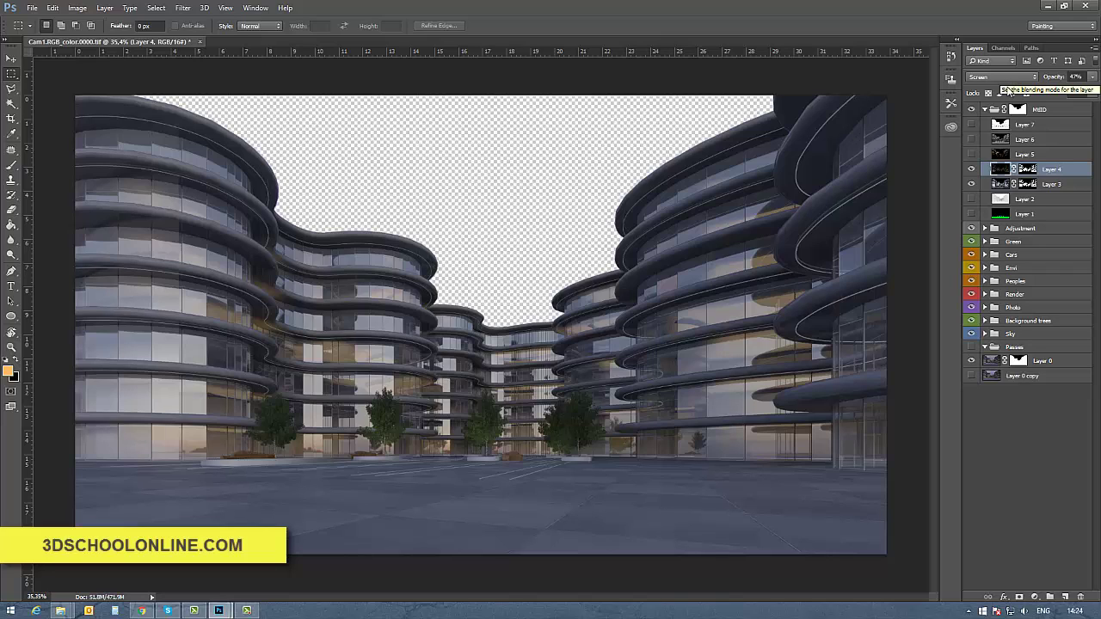
mouse_move(1005, 171)
left_mouse_down()
mouse_move(1008, 191)
mouse_move(1005, 167)
left_mouse_up()
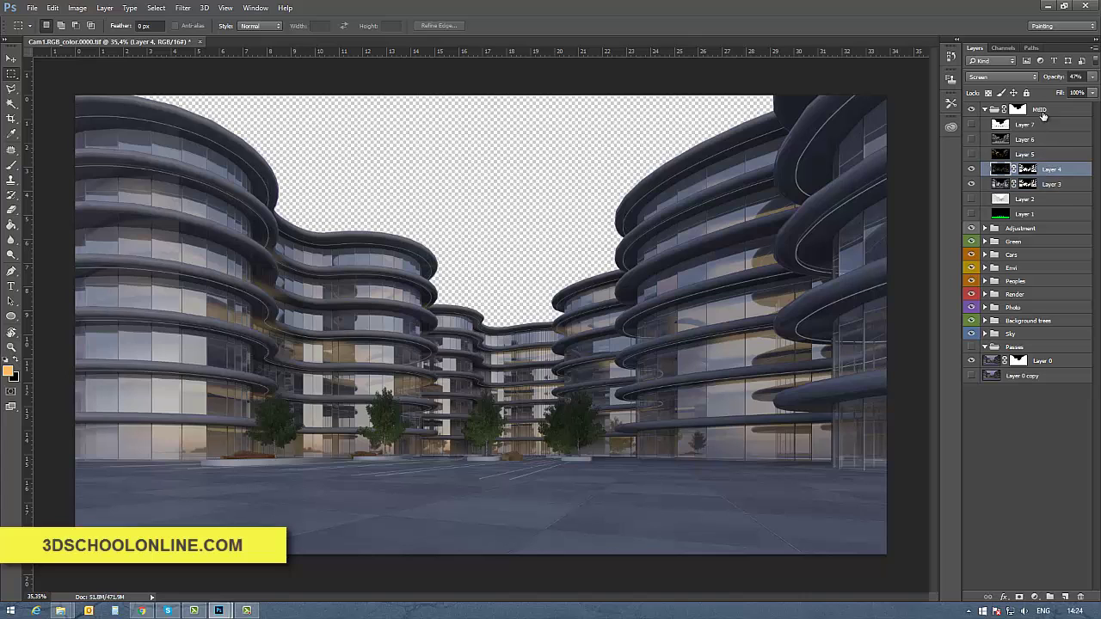
mouse_move(1059, 81)
left_mouse_down()
mouse_move(1044, 79)
mouse_move(1078, 79)
mouse_move(1052, 80)
left_mouse_up()
Try Overlay blending on Layer 4 at 100% opacity, then lower it to about 45%.
left_click(1001, 77)
left_click(989, 164)
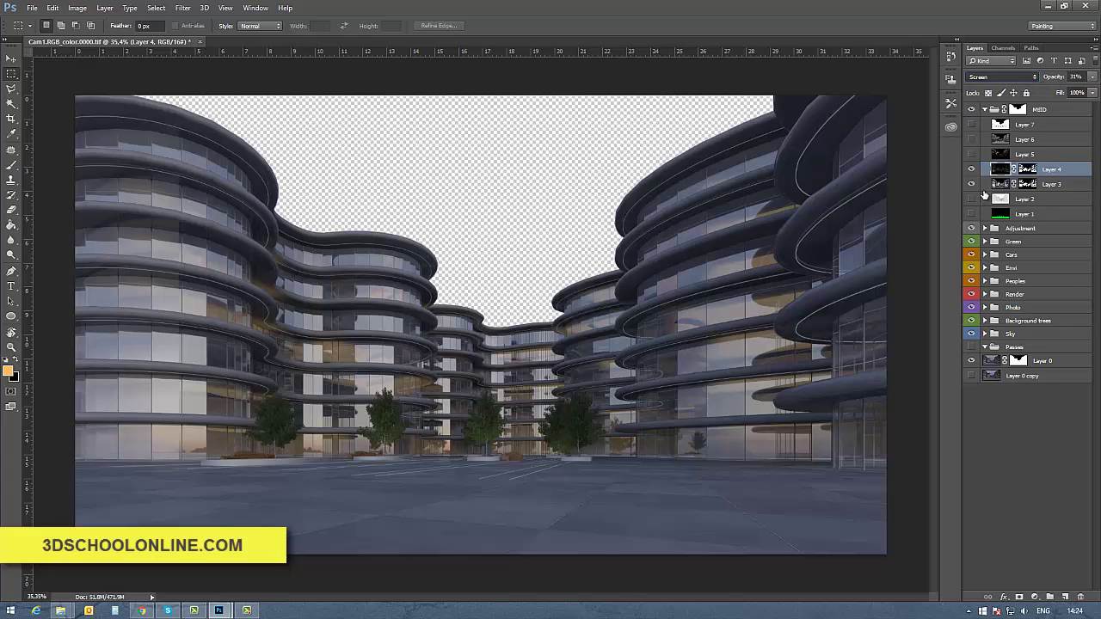
left_click(1076, 77)
type("100")
key("Return")
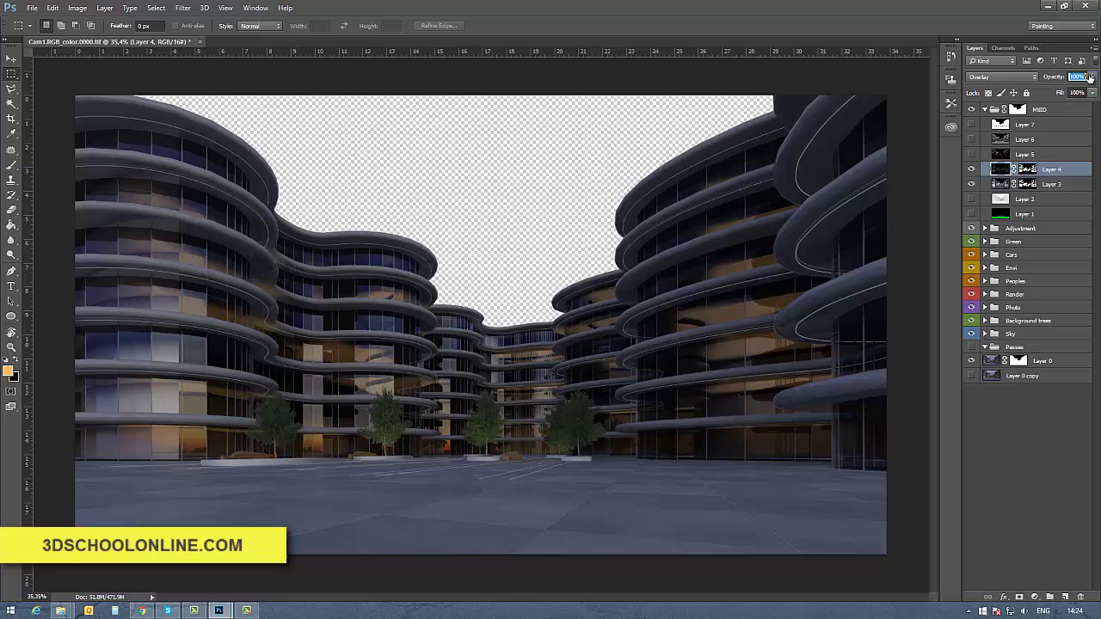
mouse_move(1063, 78)
left_mouse_down()
mouse_move(1030, 83)
mouse_move(1046, 81)
left_mouse_up()
Try Multiply on Layer 4 with slightly adjusted opacity, then revert it to Normal.
left_click(1002, 76)
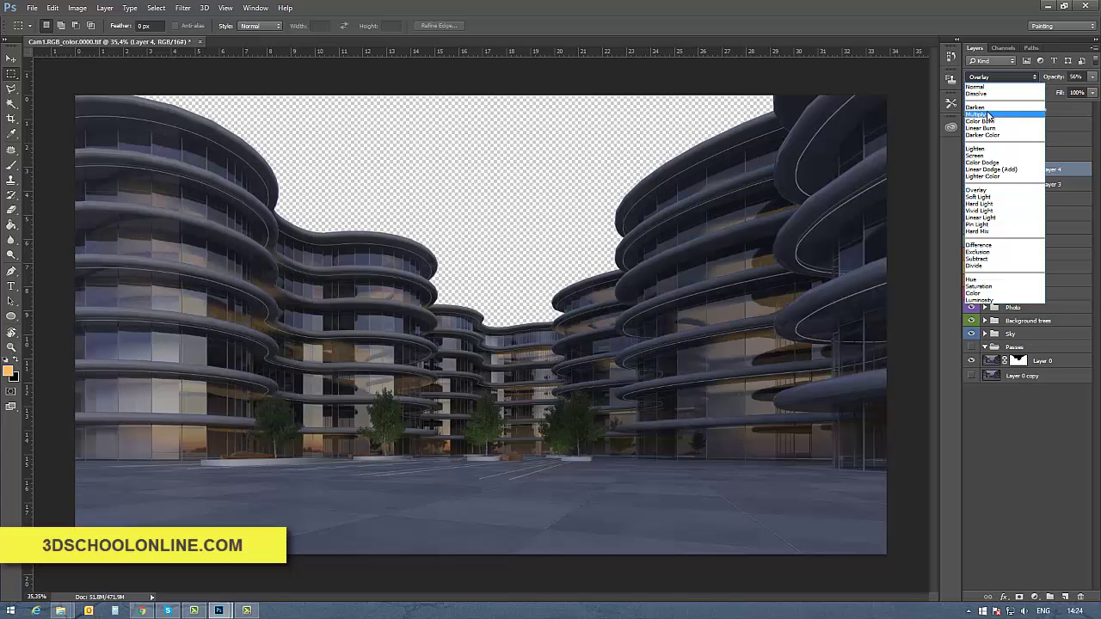
left_click(1014, 110)
left_click_drag(1061, 81, 1044, 84)
left_click(998, 77)
left_click(989, 87)
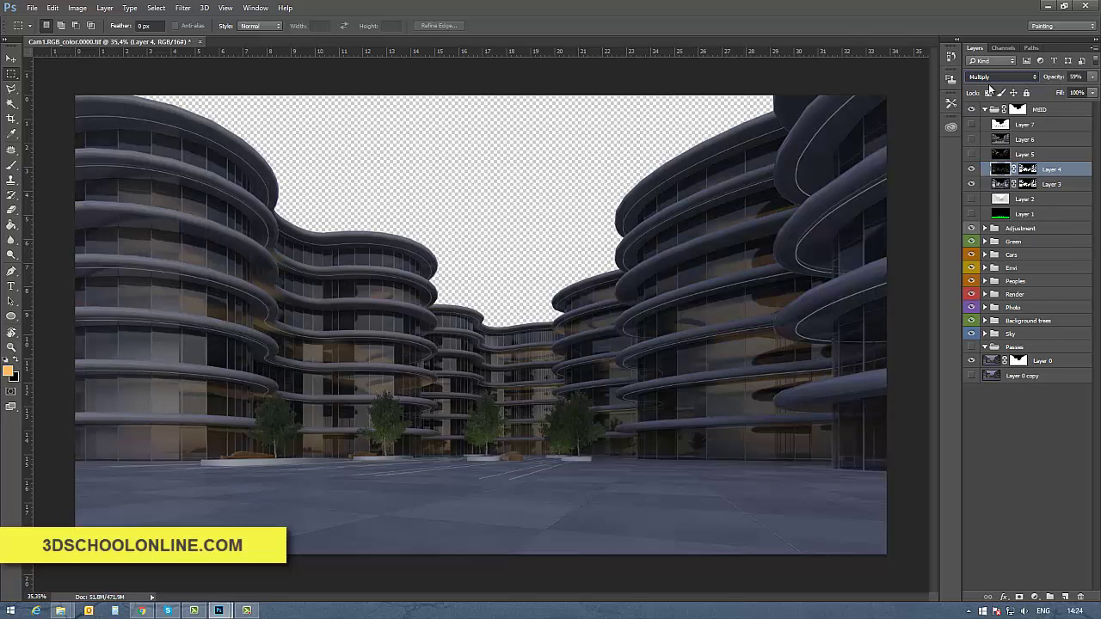
Cycle Layer 4 through blend modes including Lighten, Screen, Linear Dodge (Add) and the contrast modes.
key("Down")
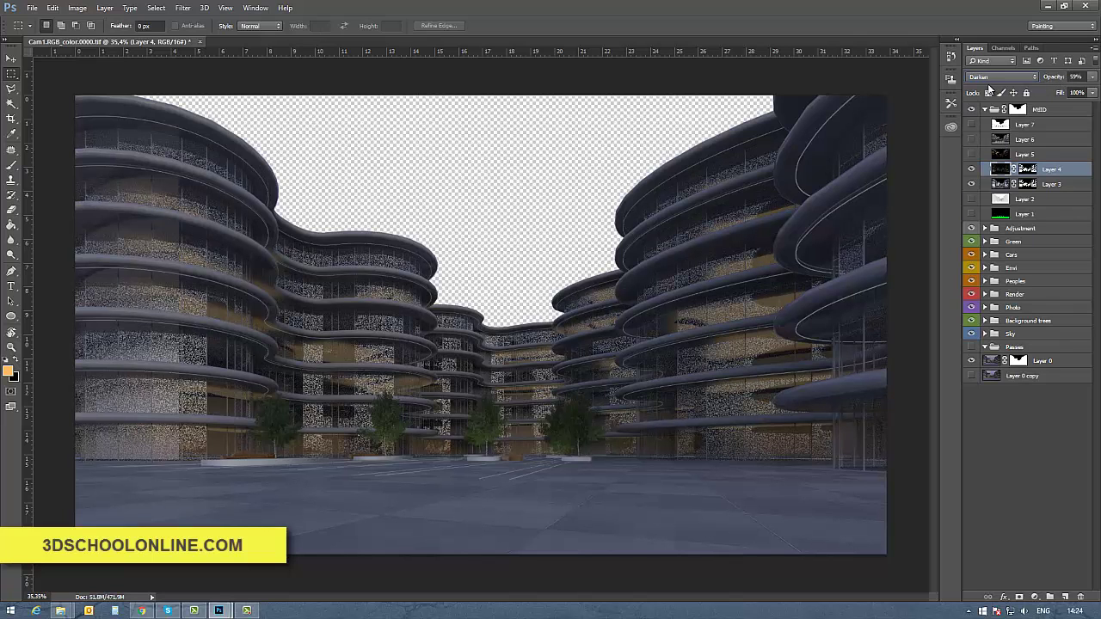
key("Down")
key("Down")
key("Down")
key("Down")
key("Down")
key("Down")
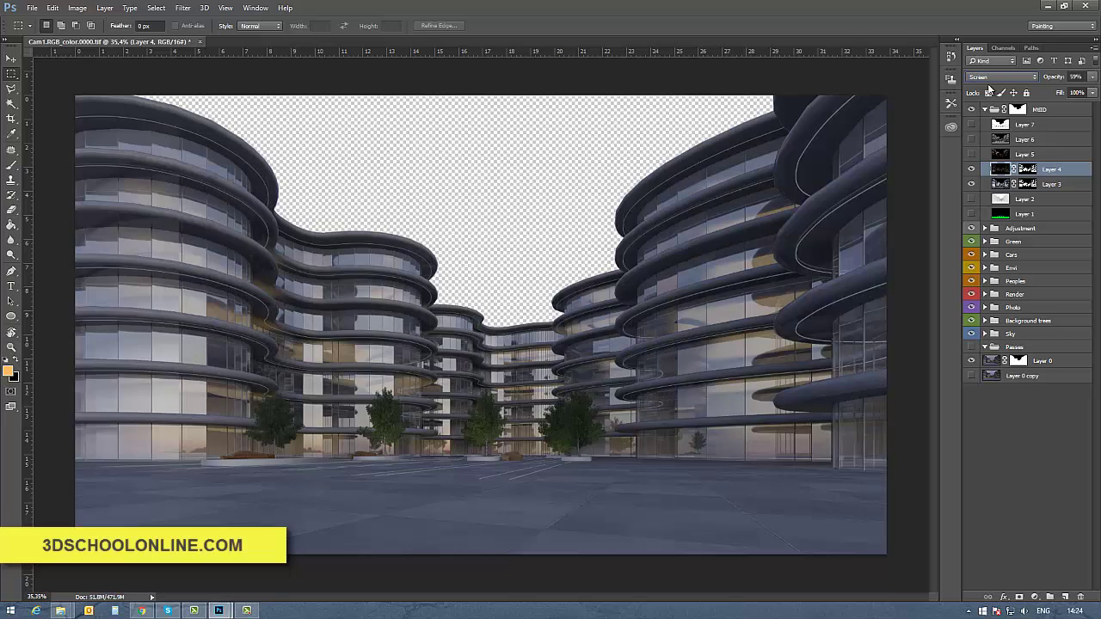
key("Up")
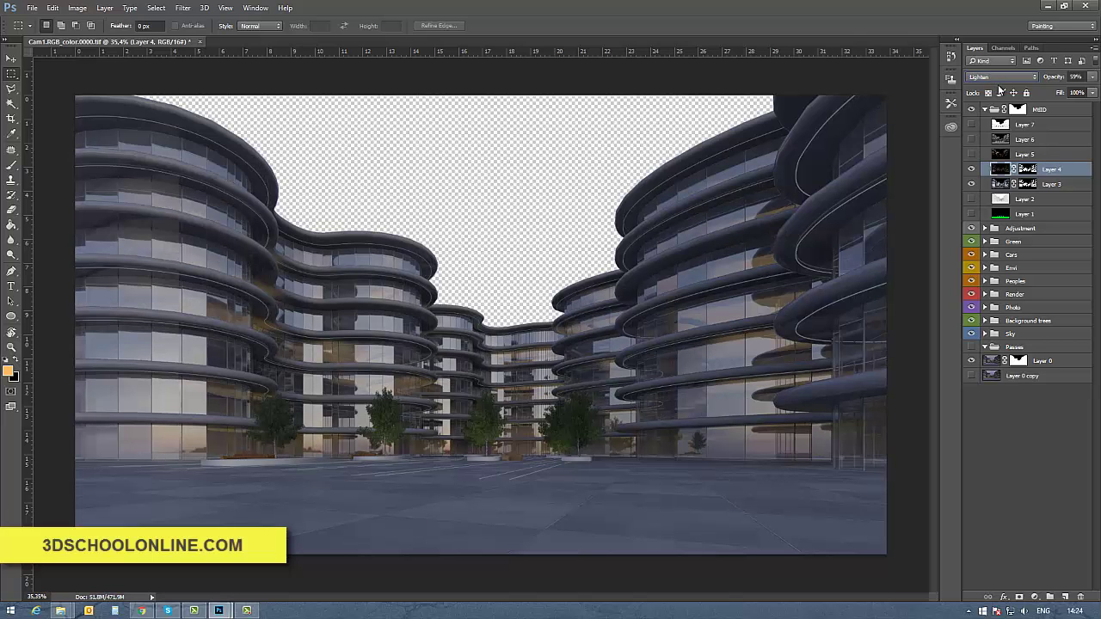
key("Down")
key("Down")
key("Down")
key("Down")
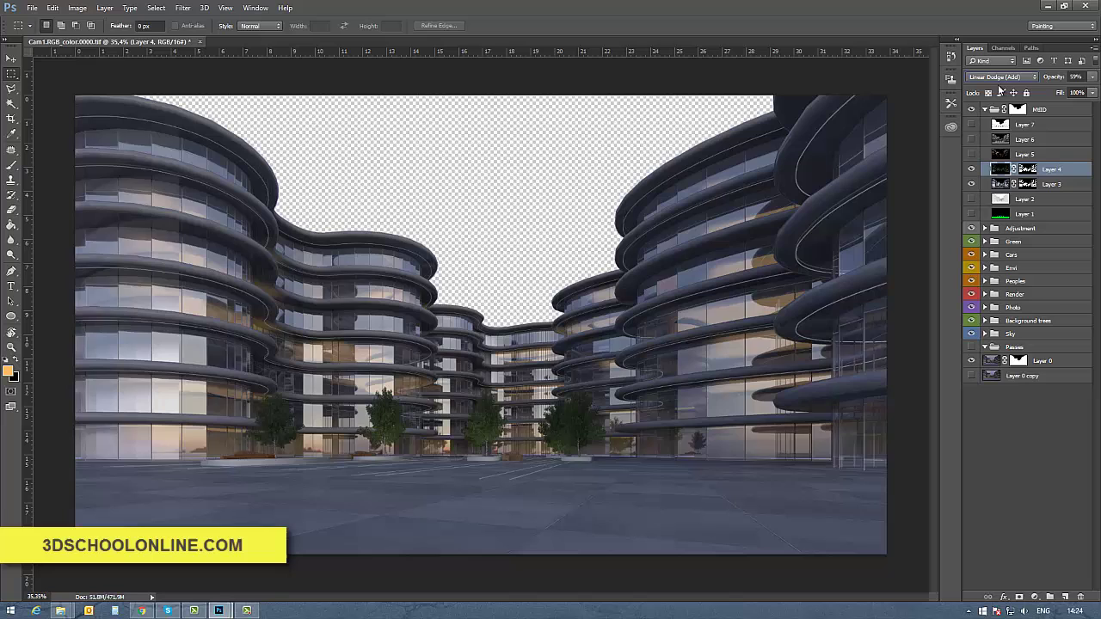
key("Up")
key("Down")
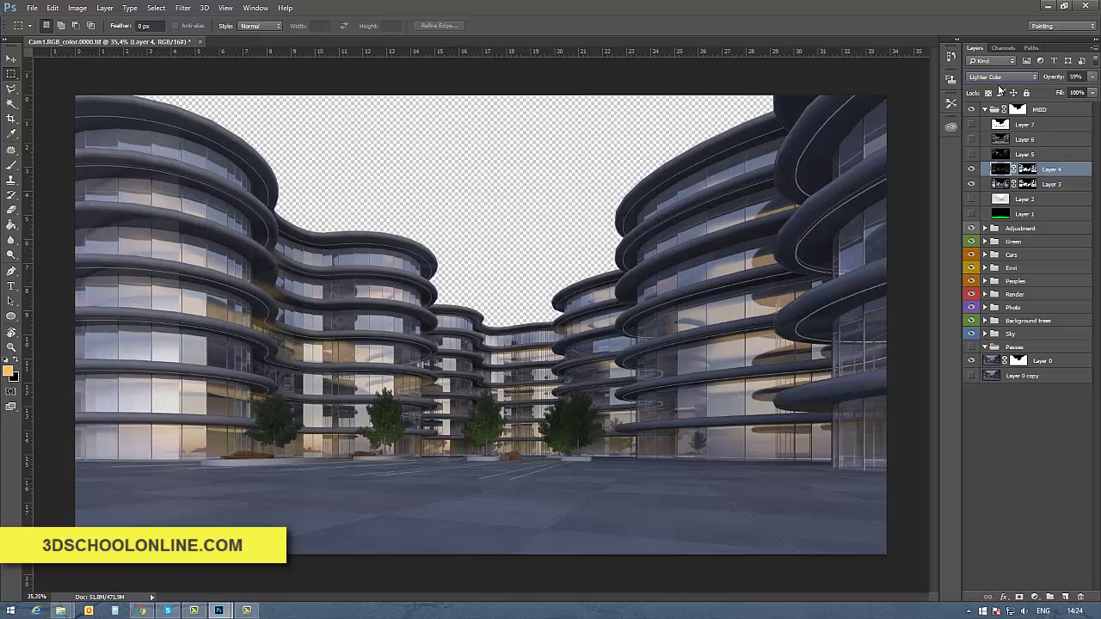
key("Up")
key("Down")
key("Down")
key("Down")
key("Down")
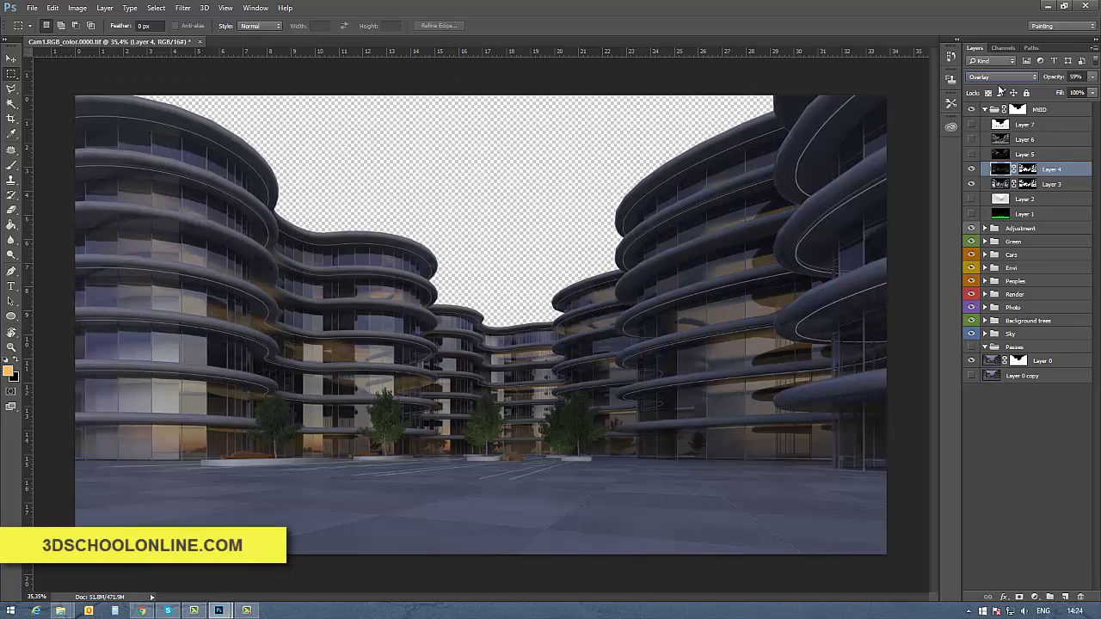
key("Down")
key("Down")
key("Down")
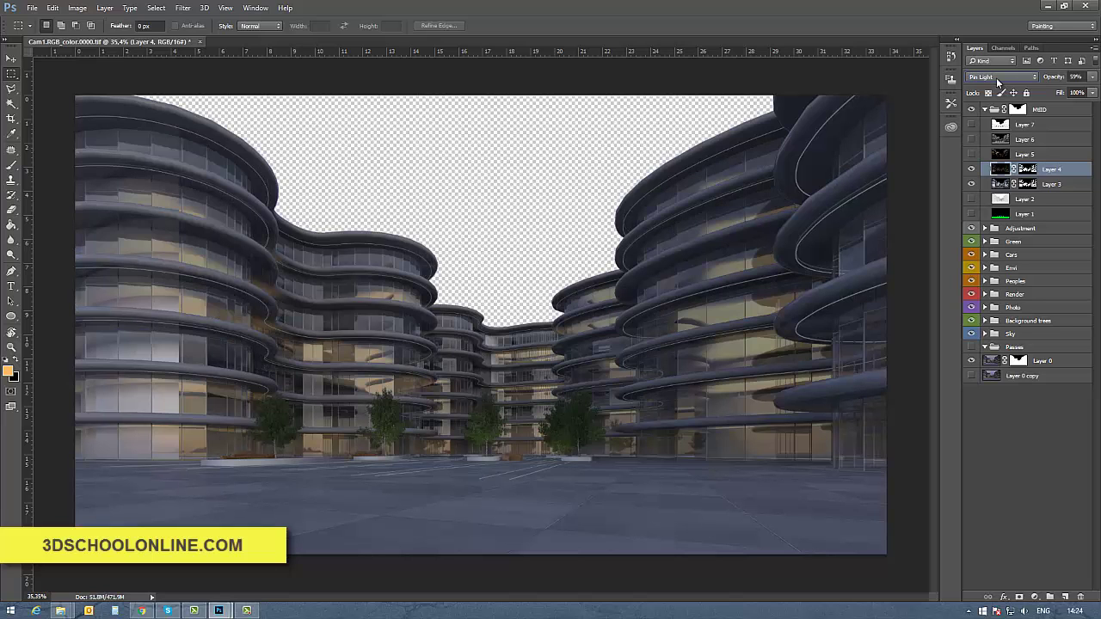
Try Soft Light at about 44%, then settle Layer 4 on Screen at 50% opacity.
left_click(1032, 79)
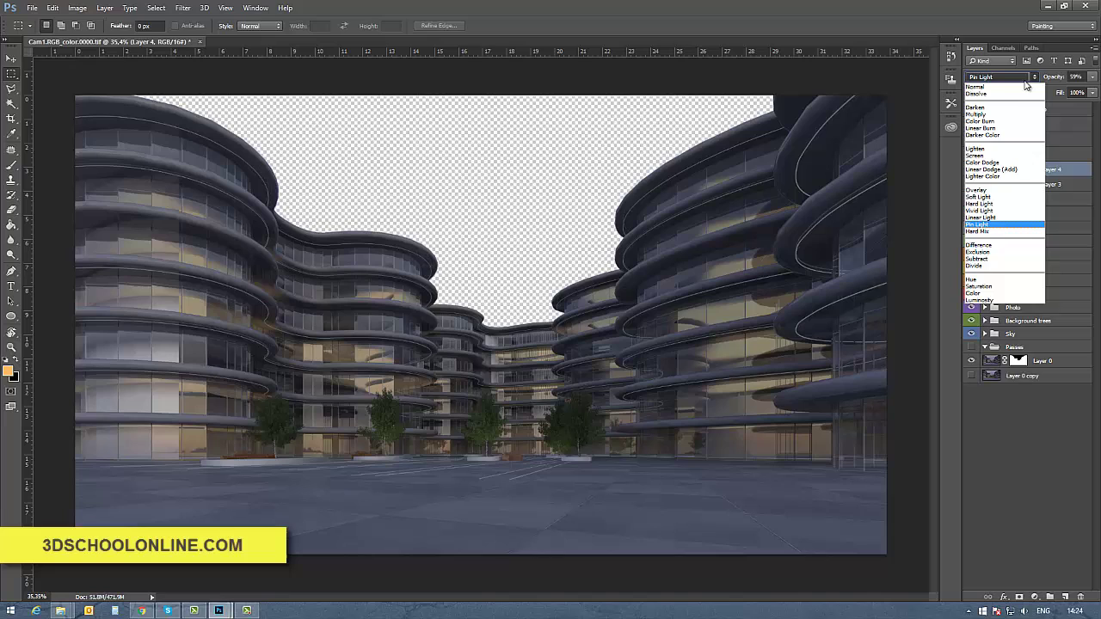
left_click(978, 197)
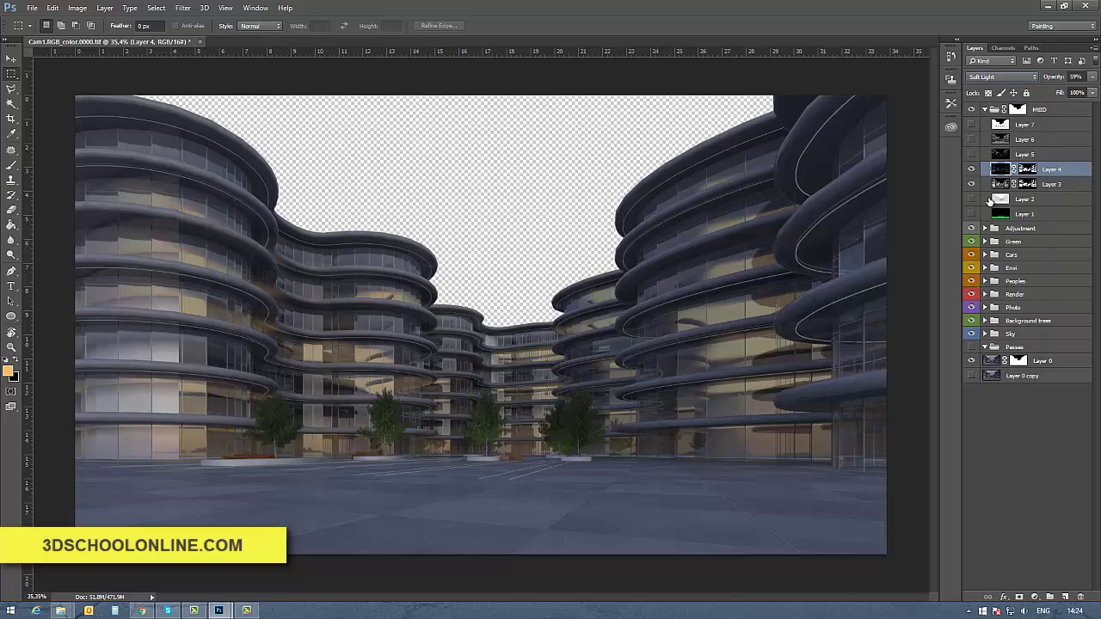
mouse_move(1054, 79)
left_mouse_down()
mouse_move(1085, 80)
mouse_move(1059, 81)
left_mouse_up()
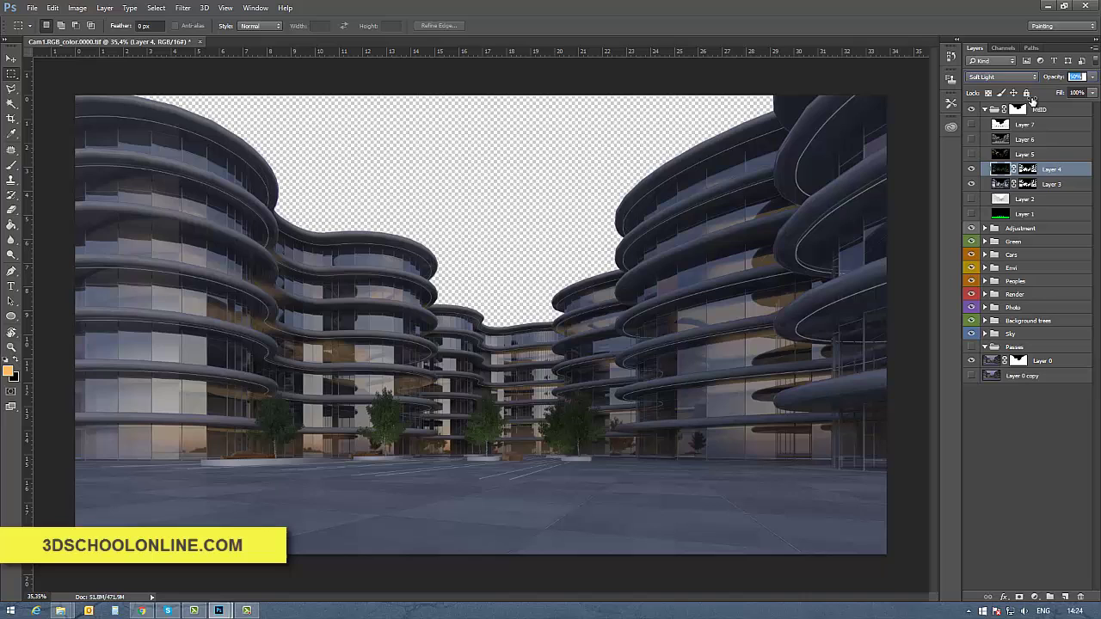
left_click(1002, 76)
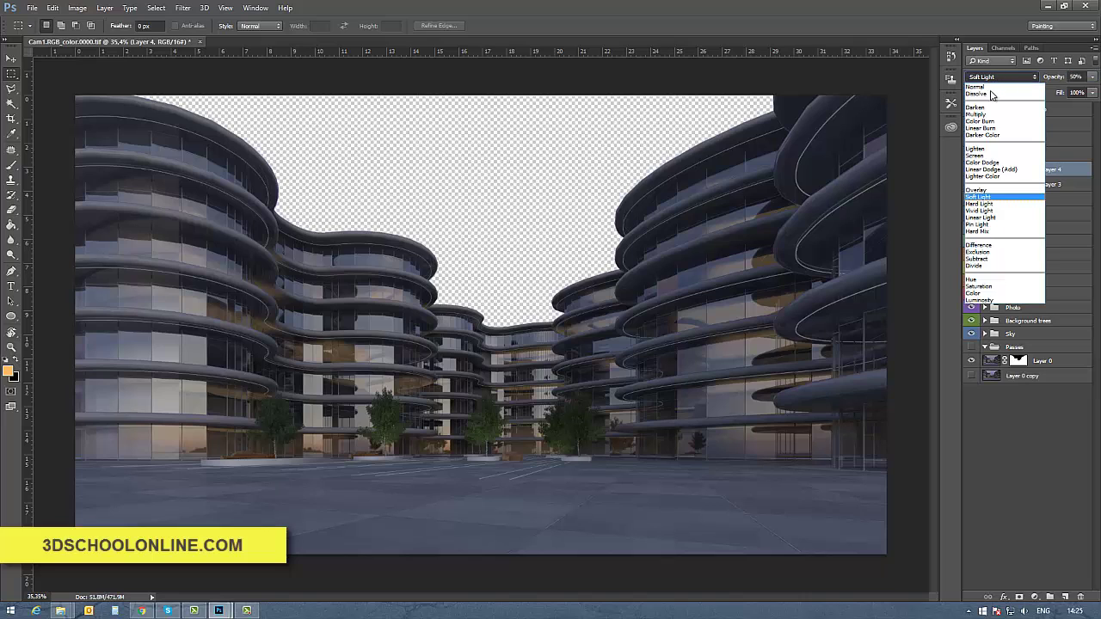
left_click(976, 155)
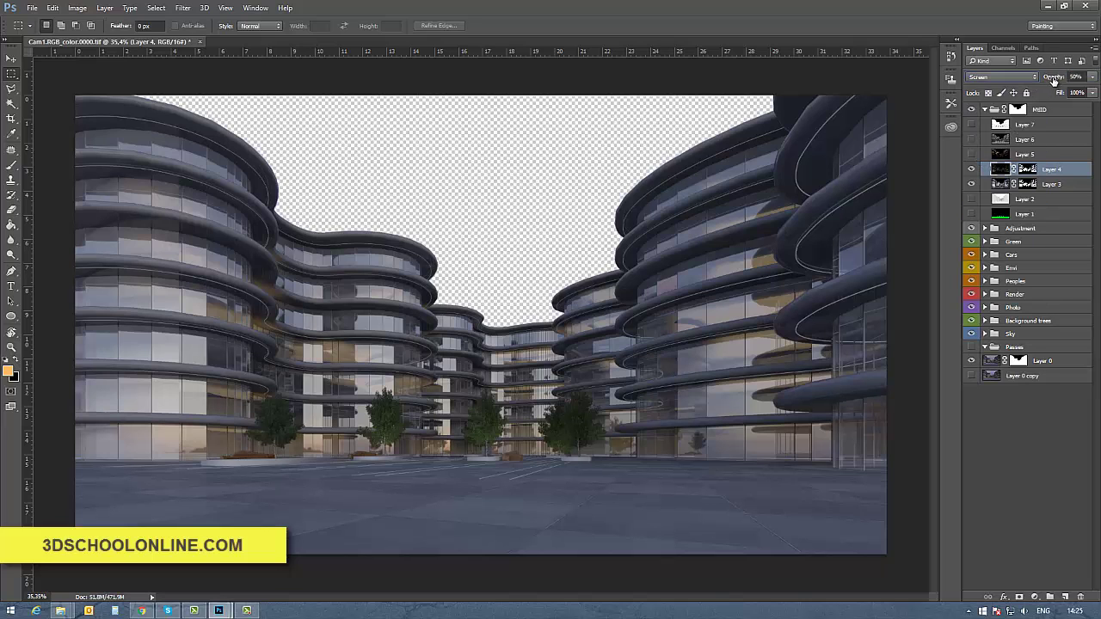
left_click_drag(1049, 81, 1041, 79)
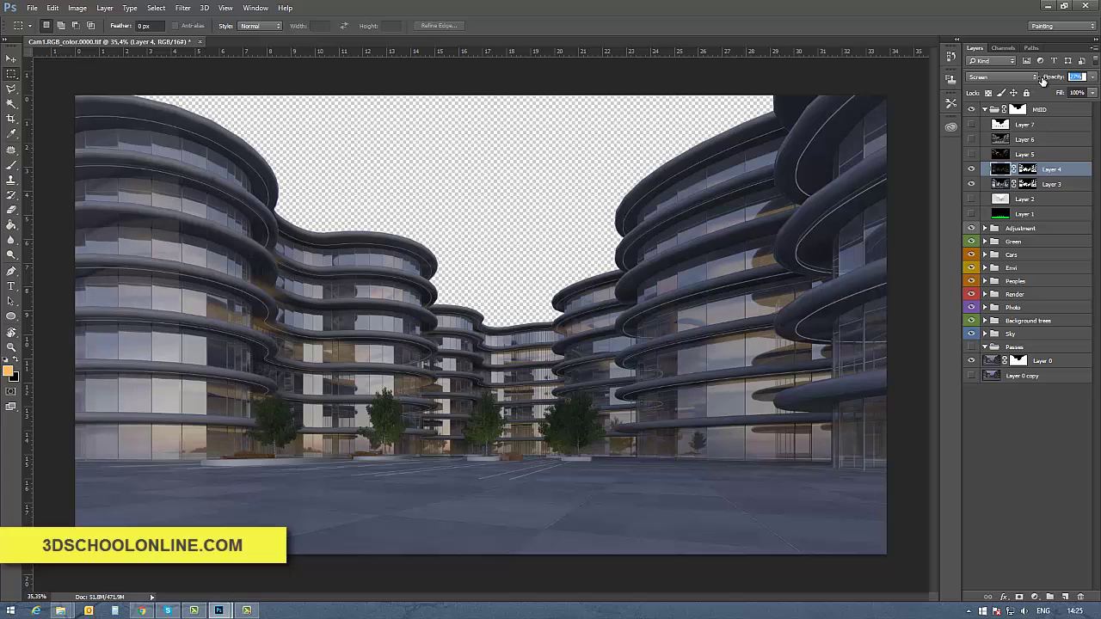
Preview Layer 5 by showing and hiding it, then reselect Layer 4.
left_click(993, 154)
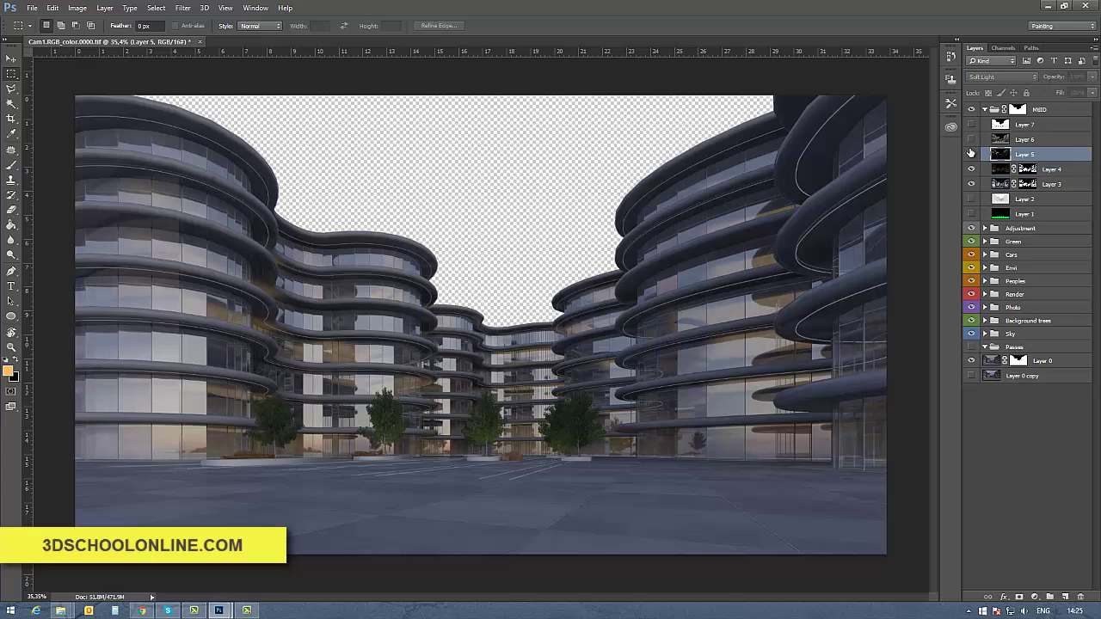
left_click(970, 154)
left_click(971, 154)
left_click(1006, 170)
Add Layer 8 above Layer 4, masked by Layer 4's window selection, blending in Color Dodge.
left_click(1063, 596)
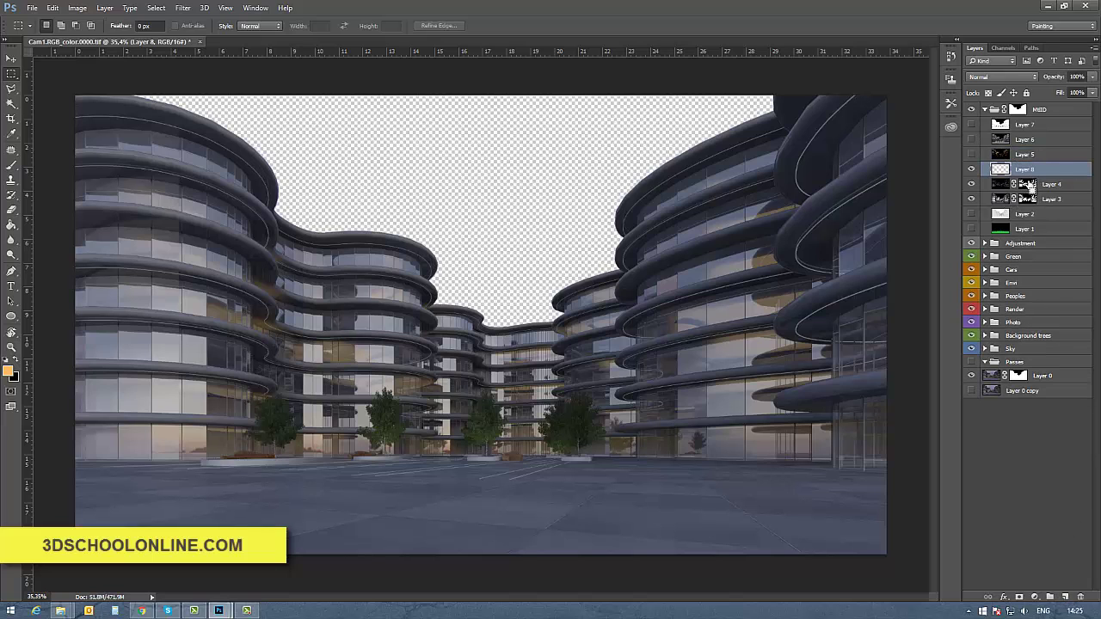
left_click(1028, 187, "ctrl")
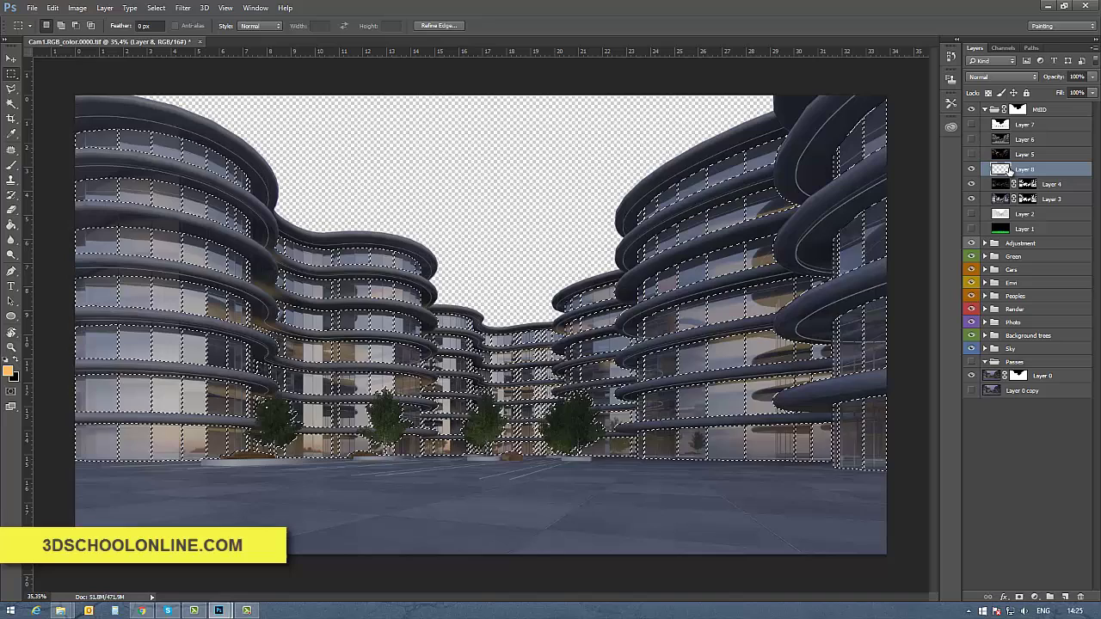
left_click(1019, 596)
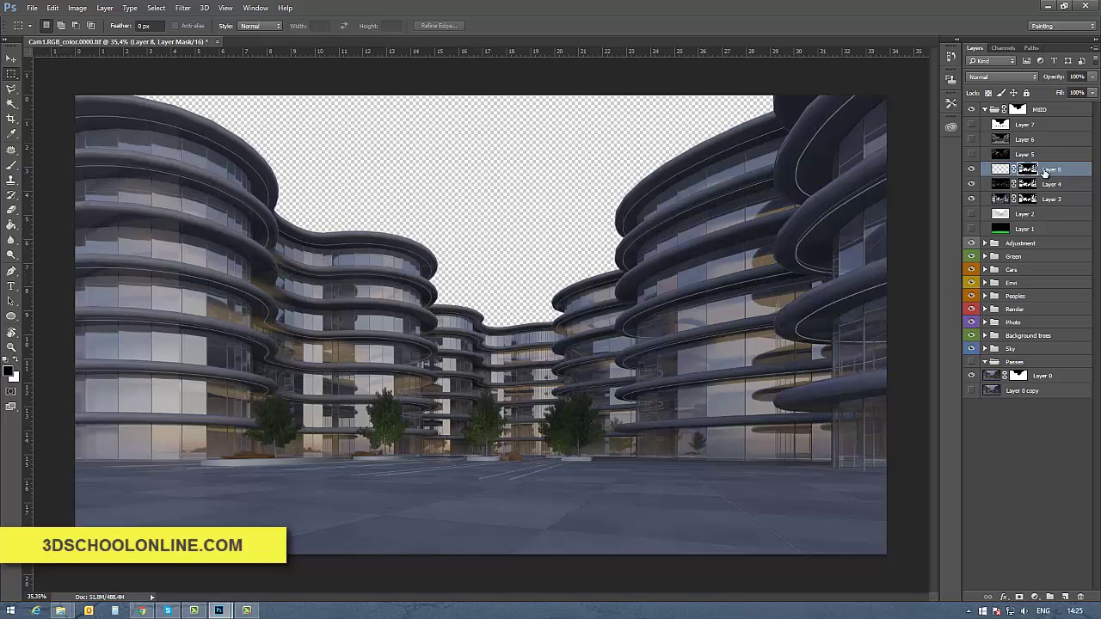
left_click(999, 169)
left_click(987, 77)
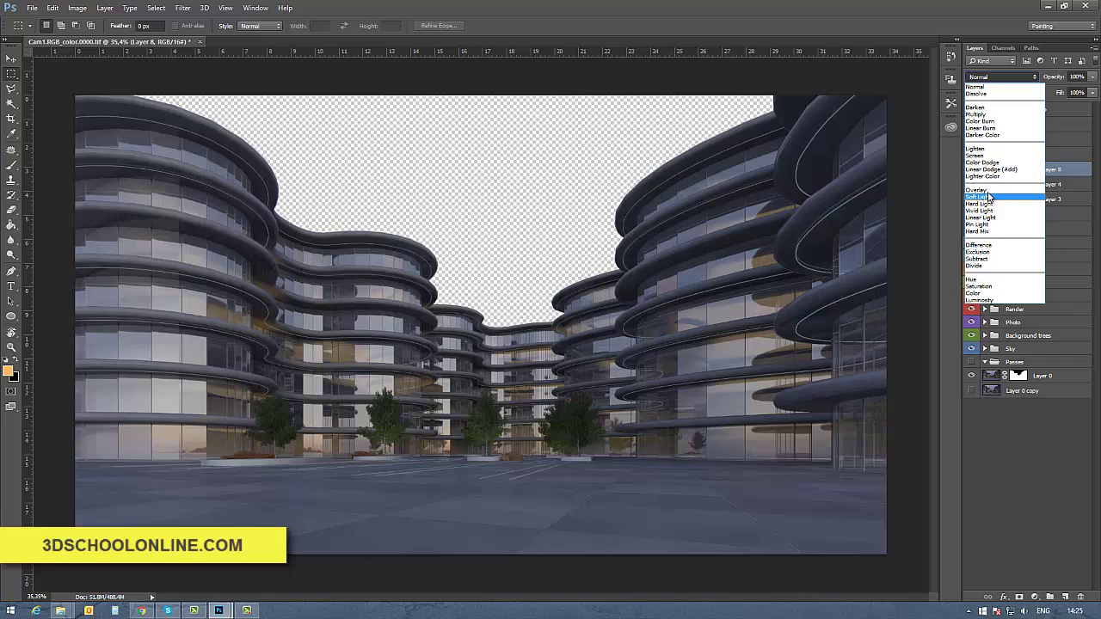
left_click(994, 166)
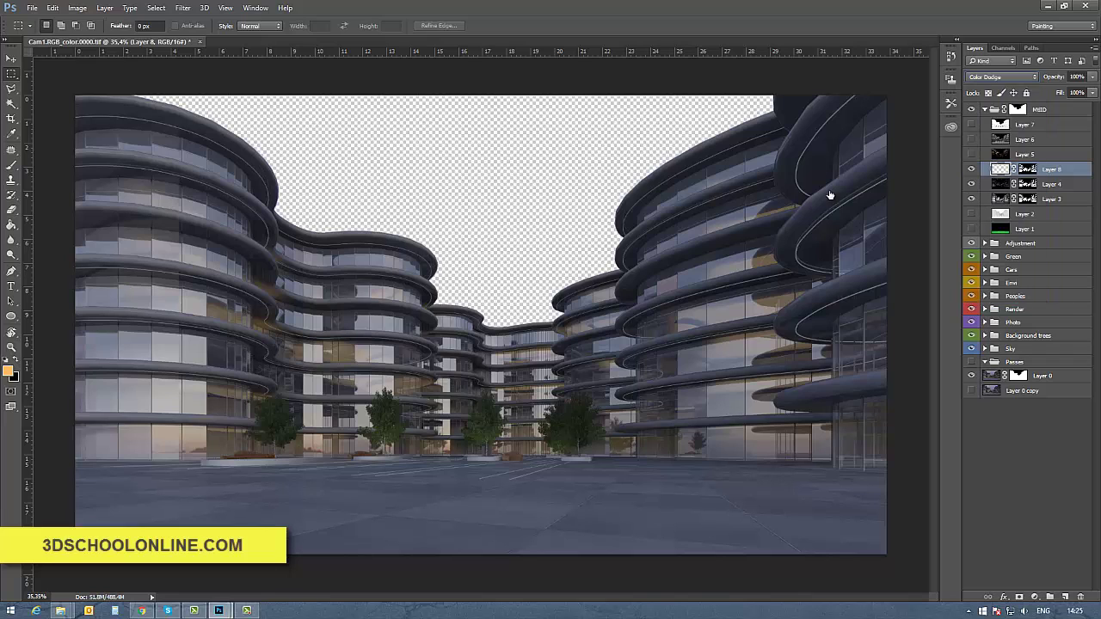
Fill Layer 8 with black using the Paint Bucket.
left_click(11, 224)
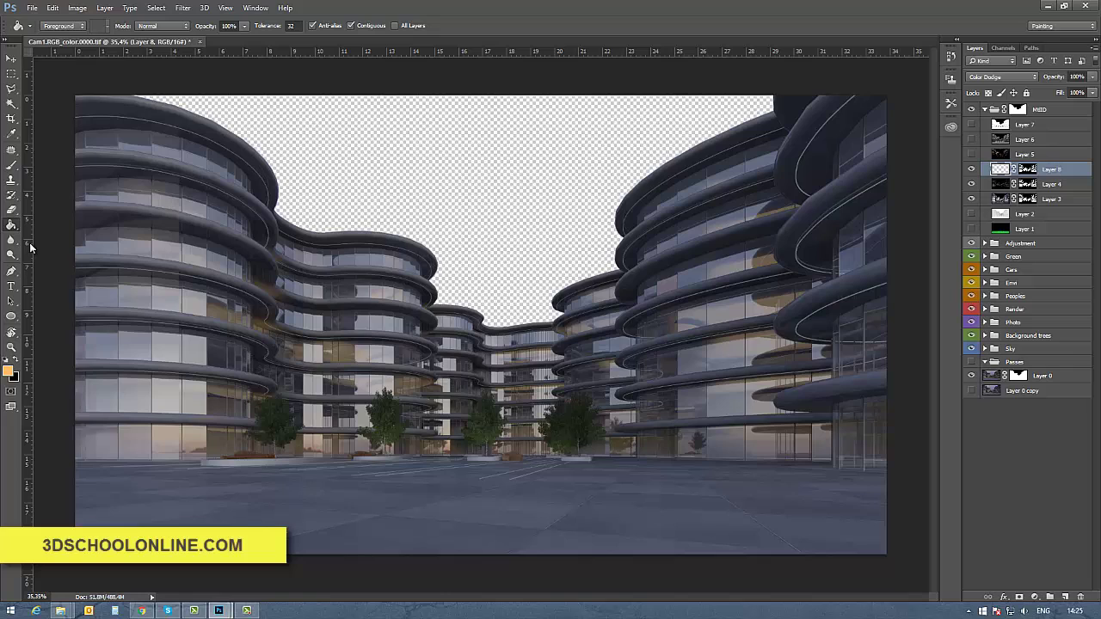
left_click(16, 364)
left_click(735, 219)
left_click(12, 58)
Switch to the Brush at 12% opacity with a light orange #ffb05b foreground colour.
key("b")
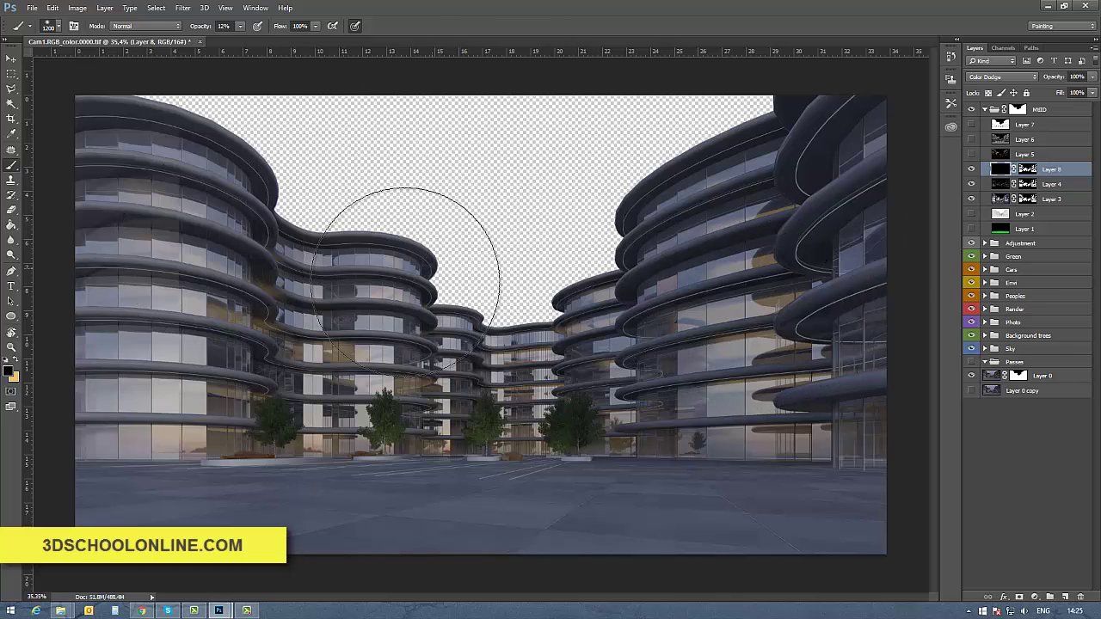
left_click(17, 366)
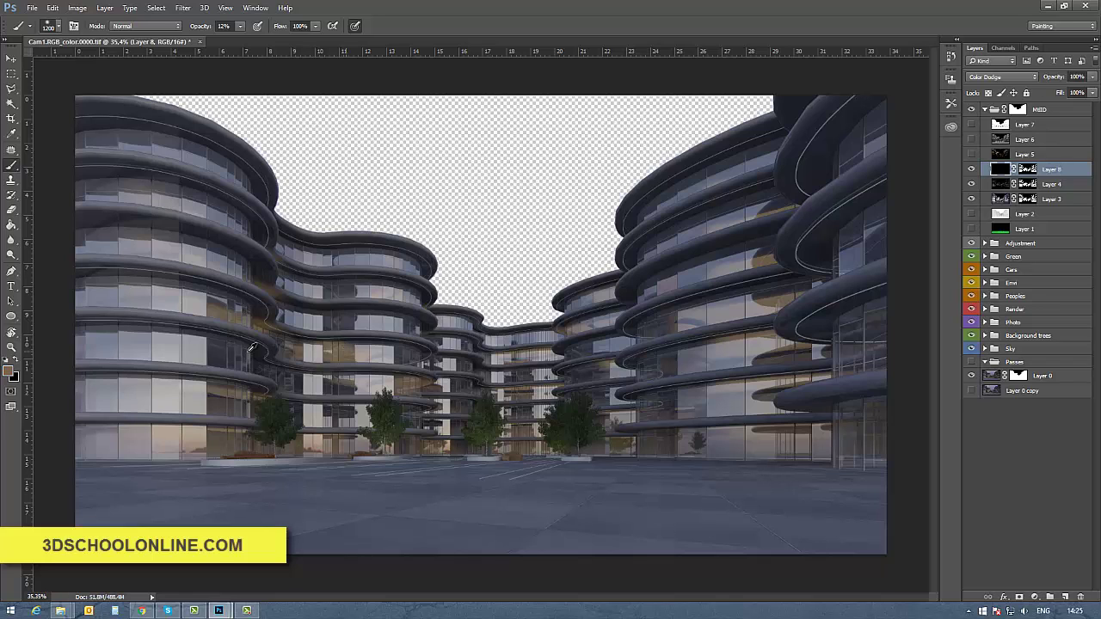
left_click(9, 372)
left_click(750, 369)
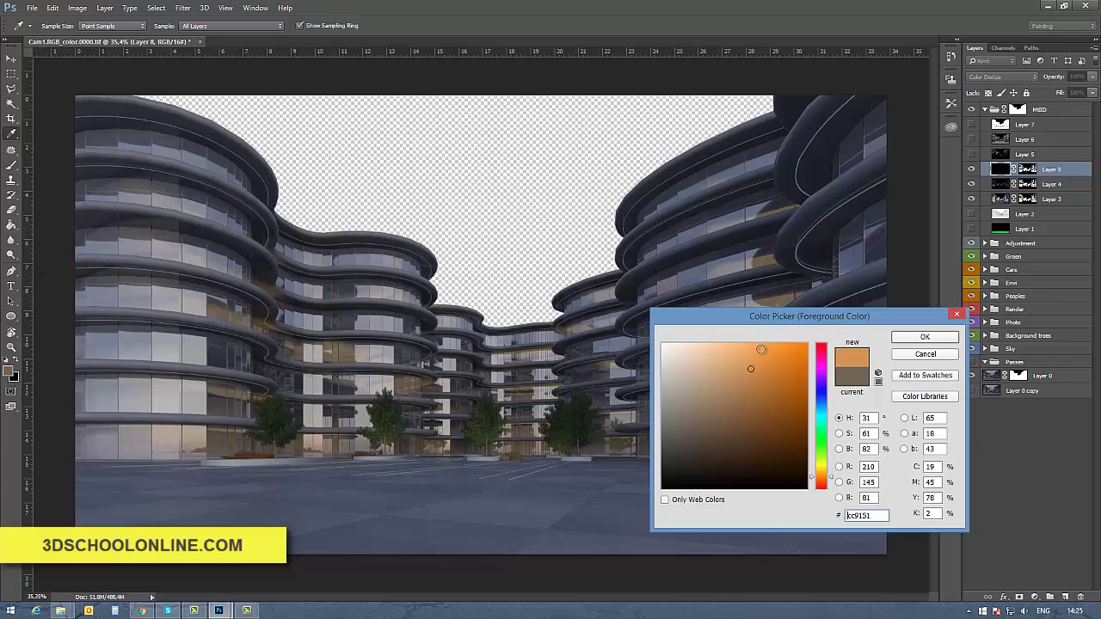
left_click_drag(761, 349, 755, 343)
left_click(916, 337)
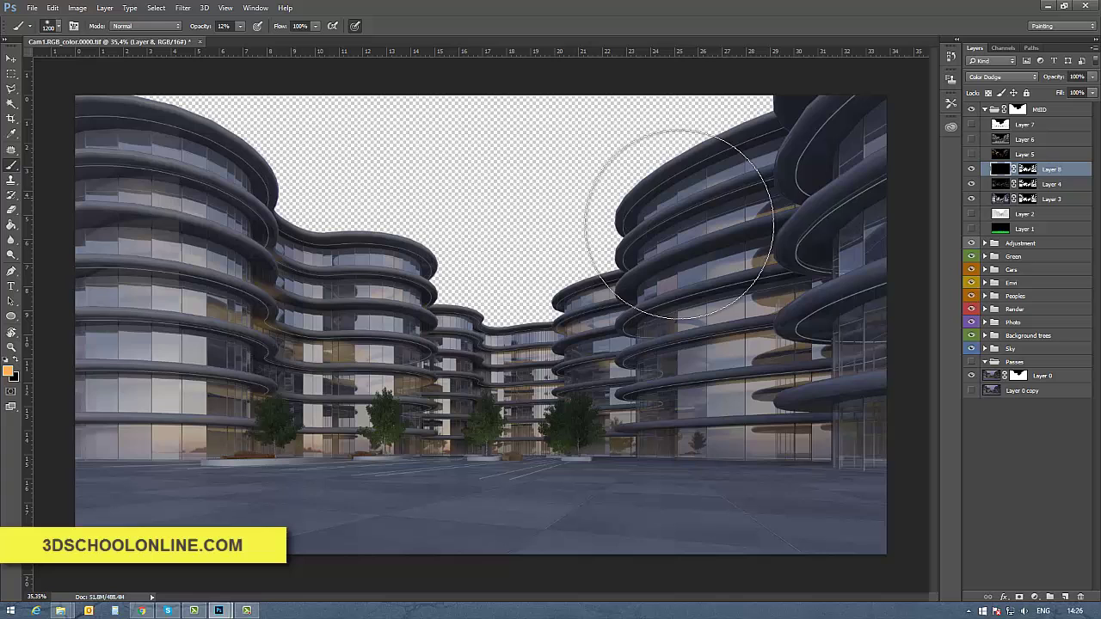
Brush orange glow onto the building glass, then paint black over the upper-left building.
mouse_move(680, 224)
left_mouse_down()
mouse_move(713, 209)
mouse_move(730, 275)
left_mouse_up()
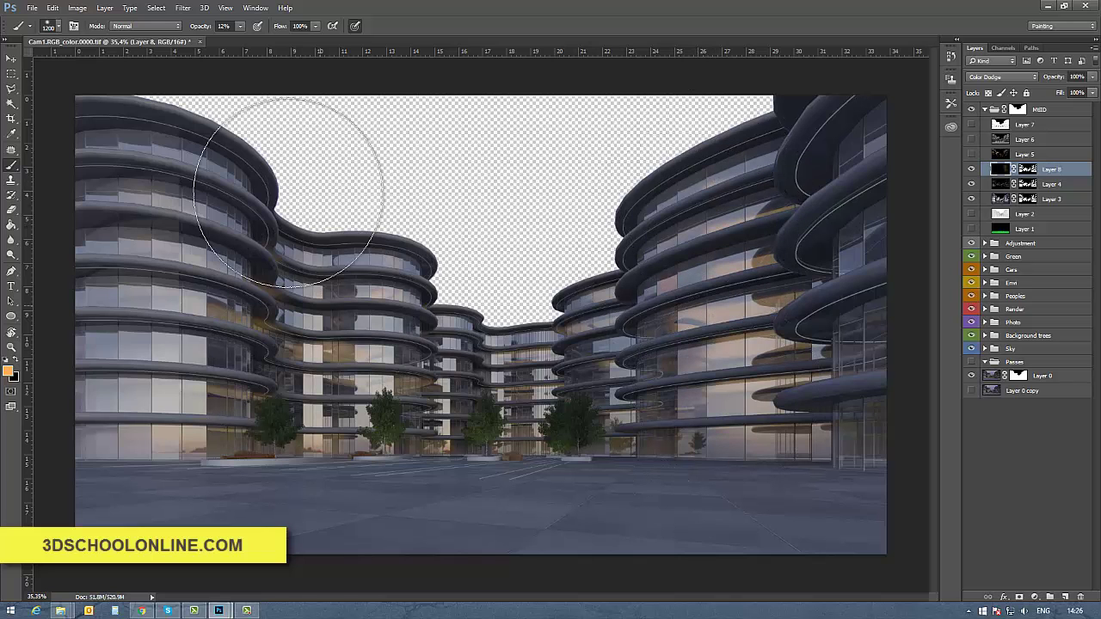
mouse_move(288, 191)
left_mouse_down()
mouse_move(180, 141)
mouse_move(209, 172)
left_mouse_up()
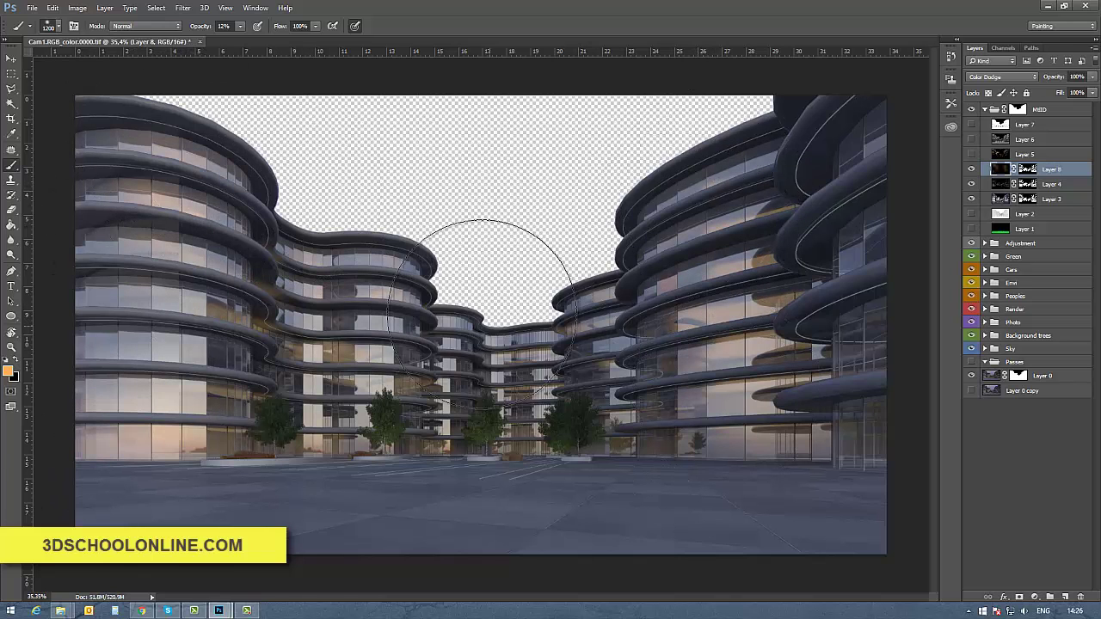
mouse_move(835, 246)
left_mouse_down()
mouse_move(877, 239)
mouse_move(911, 189)
left_mouse_up()
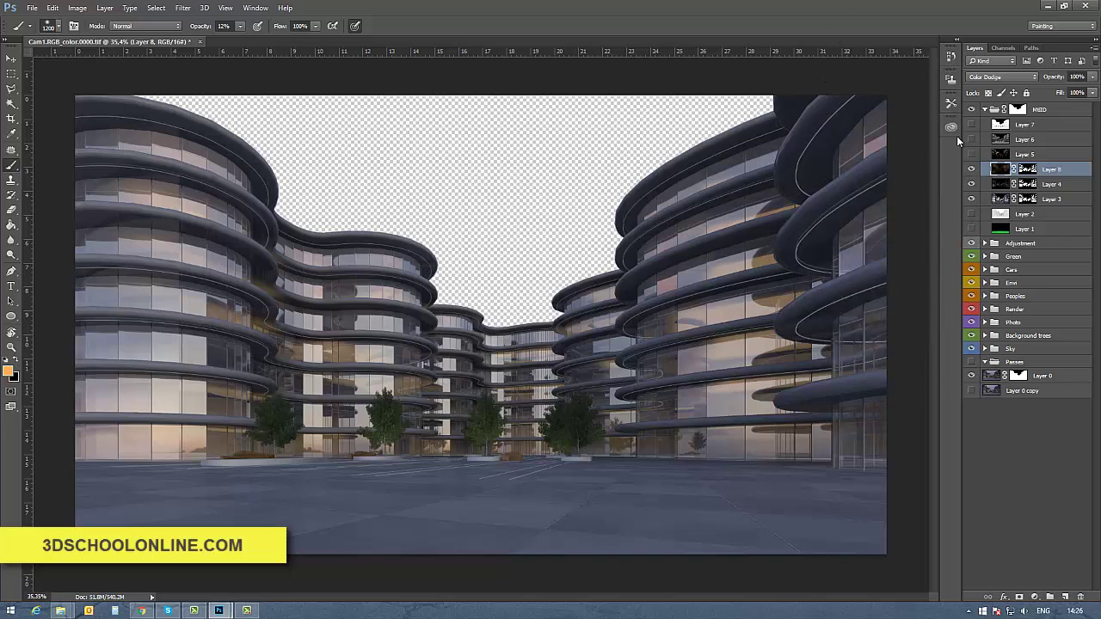
key("x")
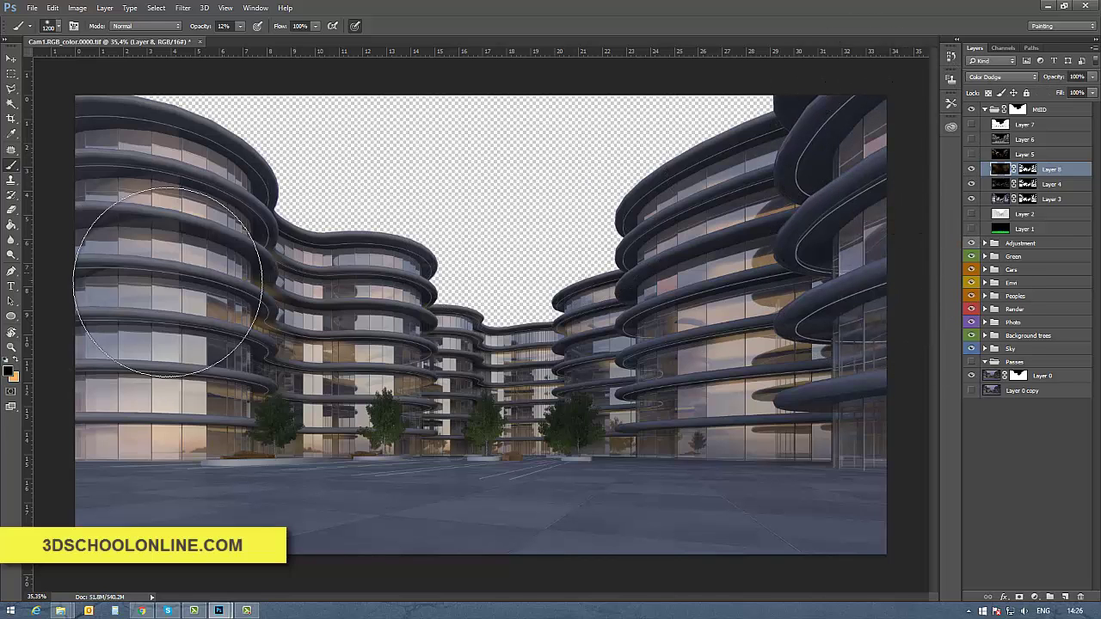
mouse_move(141, 141)
left_mouse_down()
mouse_move(133, 230)
mouse_move(98, 276)
mouse_move(148, 320)
mouse_move(280, 350)
left_mouse_up()
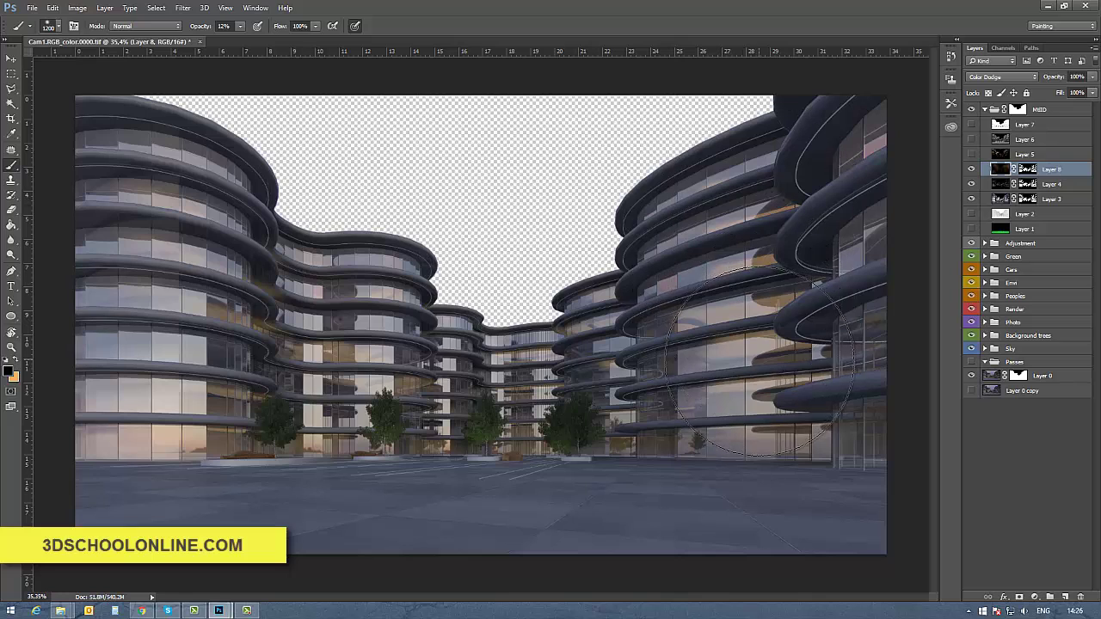
Toggle Layer 8's visibility several times to compare the glow.
left_click(972, 170)
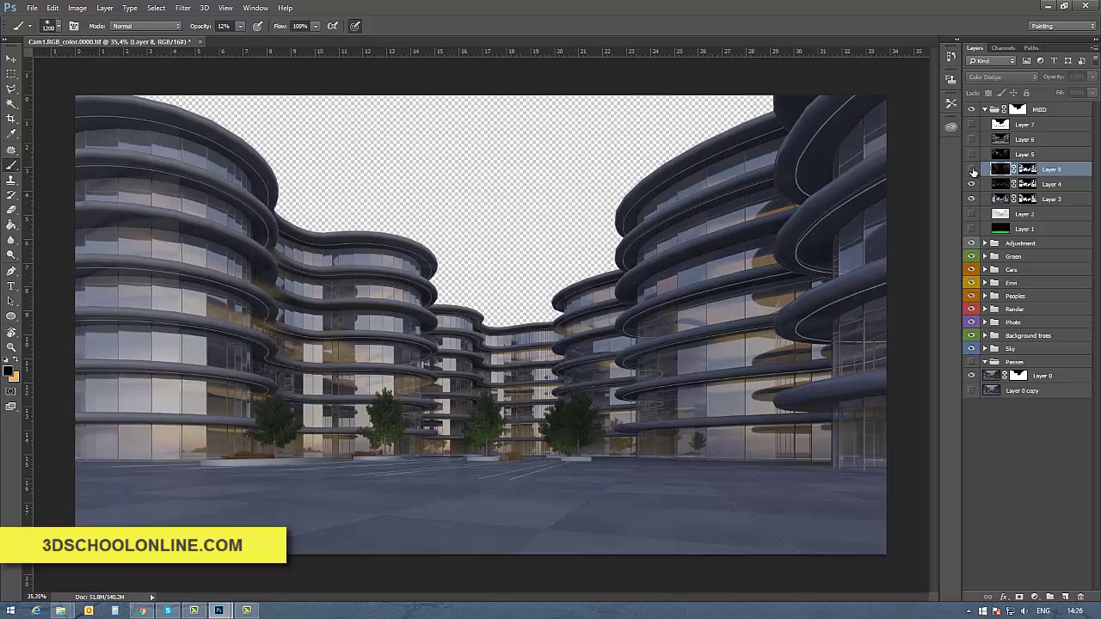
left_click(971, 170)
left_click(972, 170)
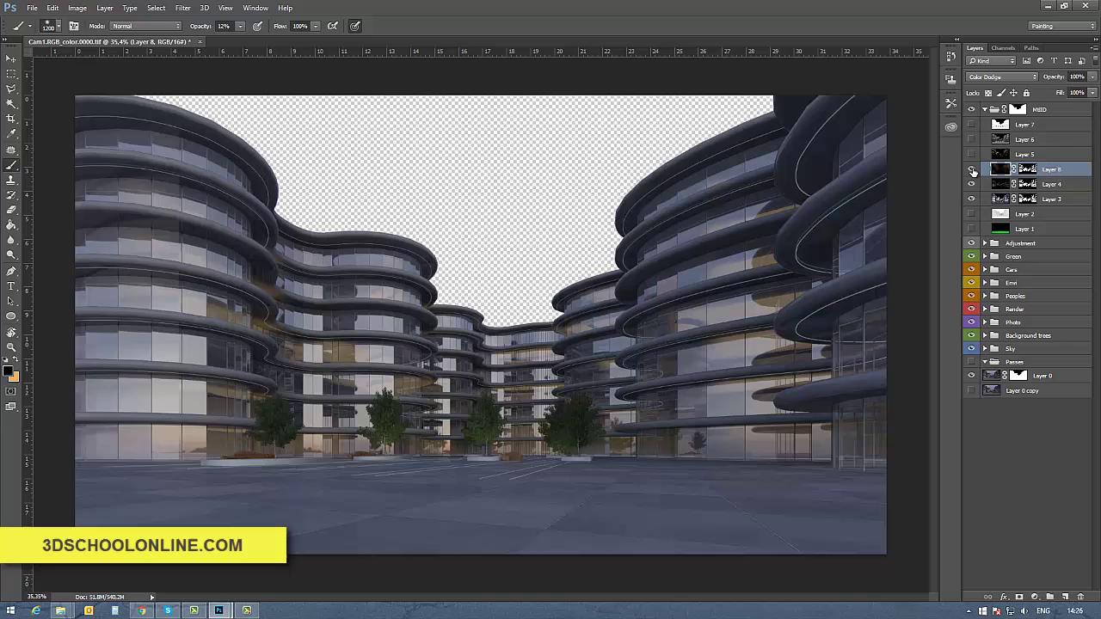
left_click(972, 171)
left_click(972, 170)
left_click(972, 170)
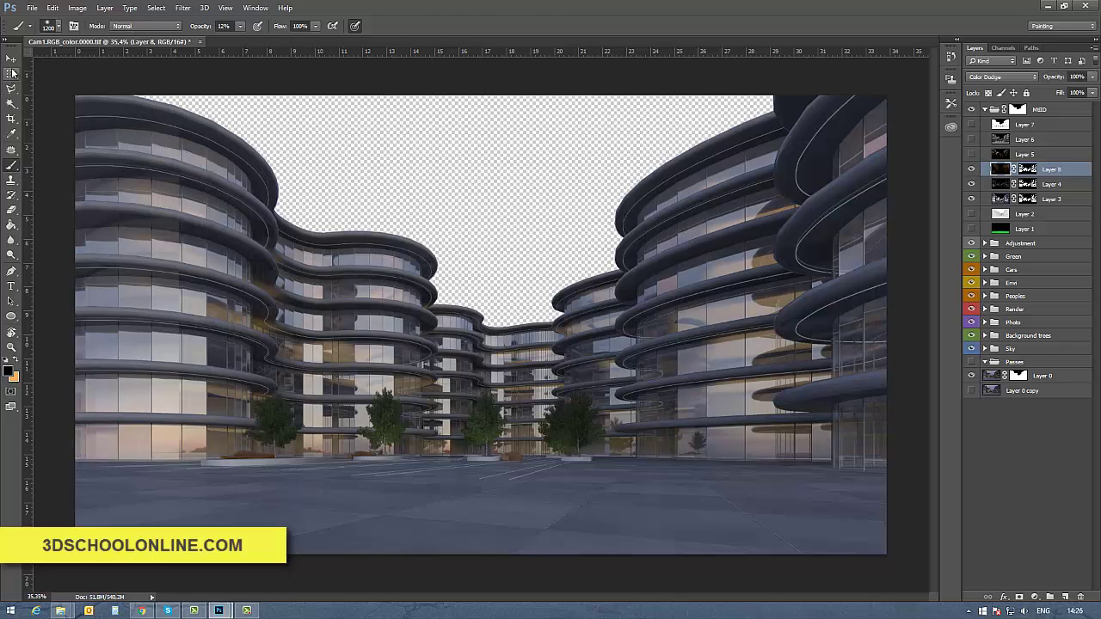
View Layer 8 on its own, restore the other layers, and re-enable Layer 8's mask.
left_click(11, 58)
left_click(989, 377)
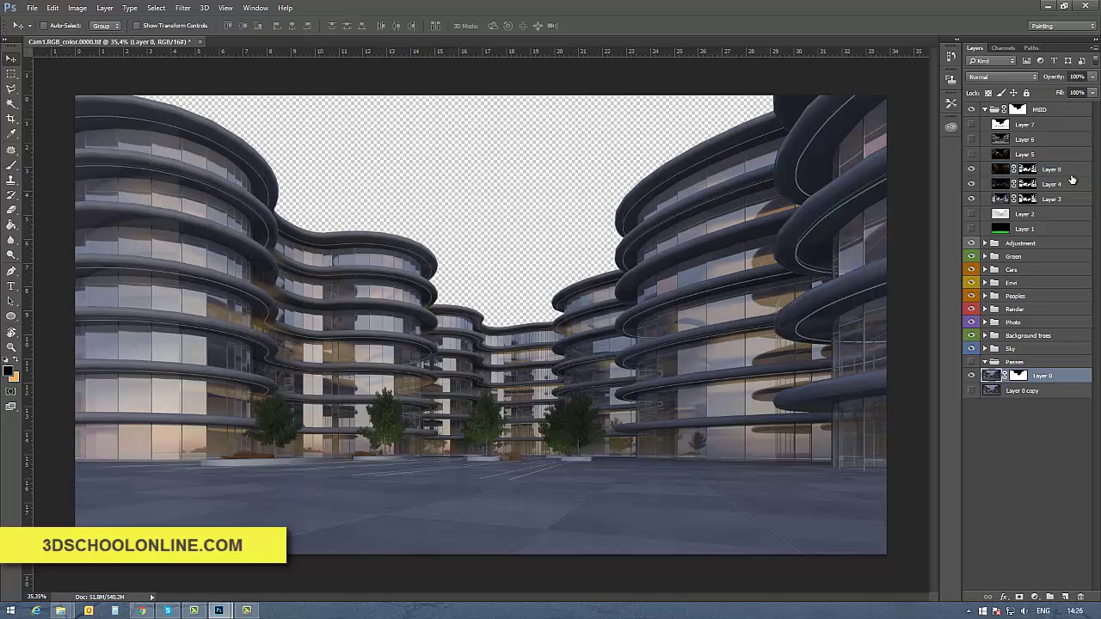
left_click(1001, 172)
left_click(973, 170, "alt")
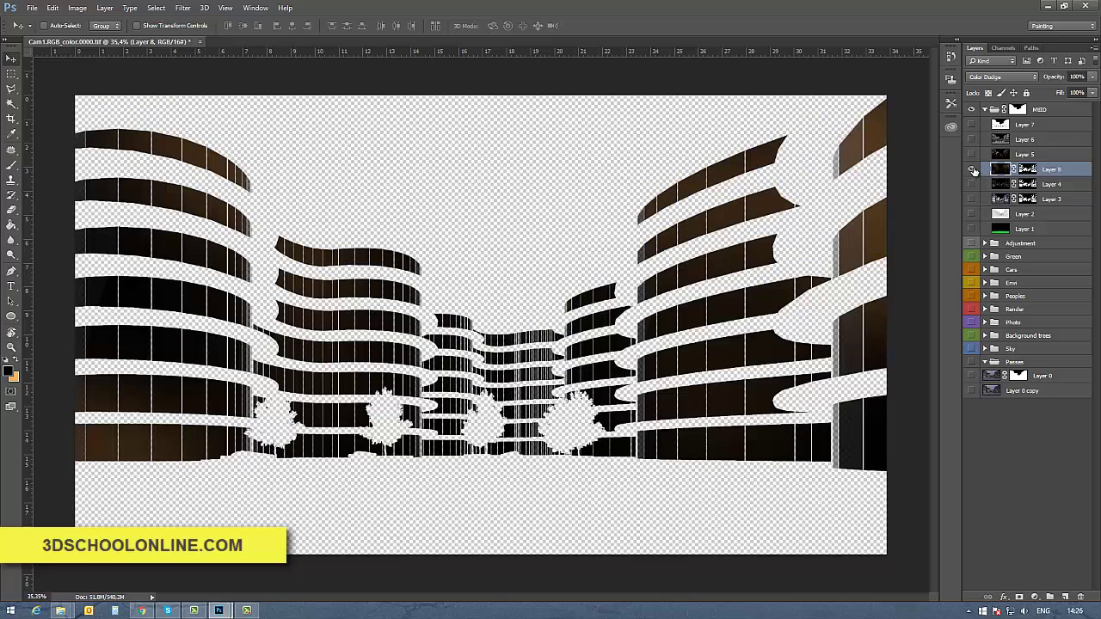
left_click(972, 169, "alt")
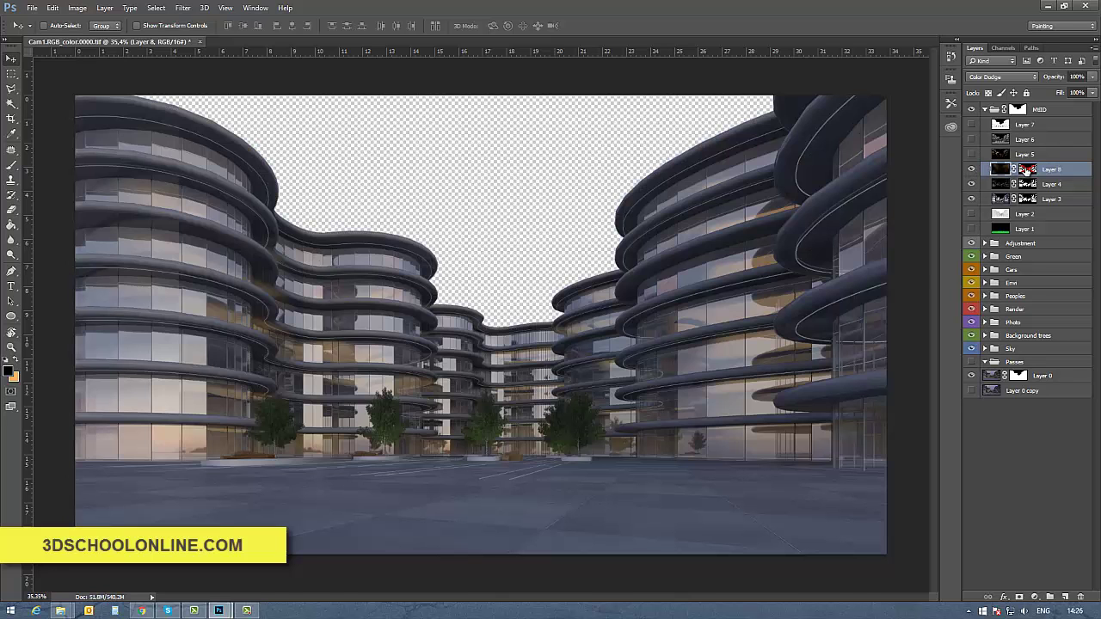
left_click(1027, 170, "shift")
left_click(1000, 156)
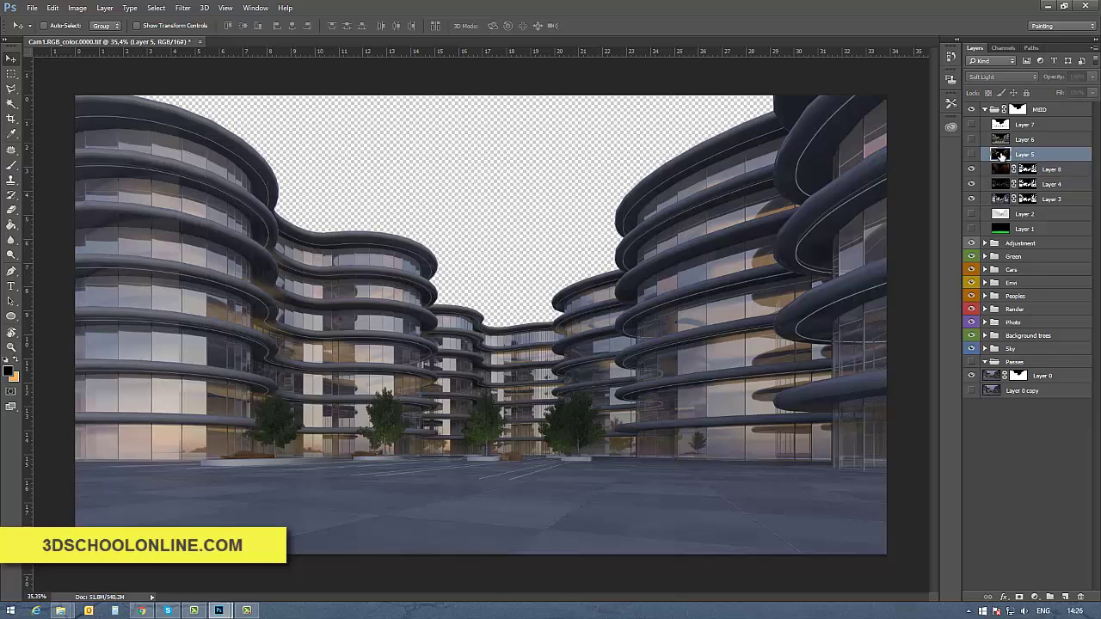
left_click(971, 140)
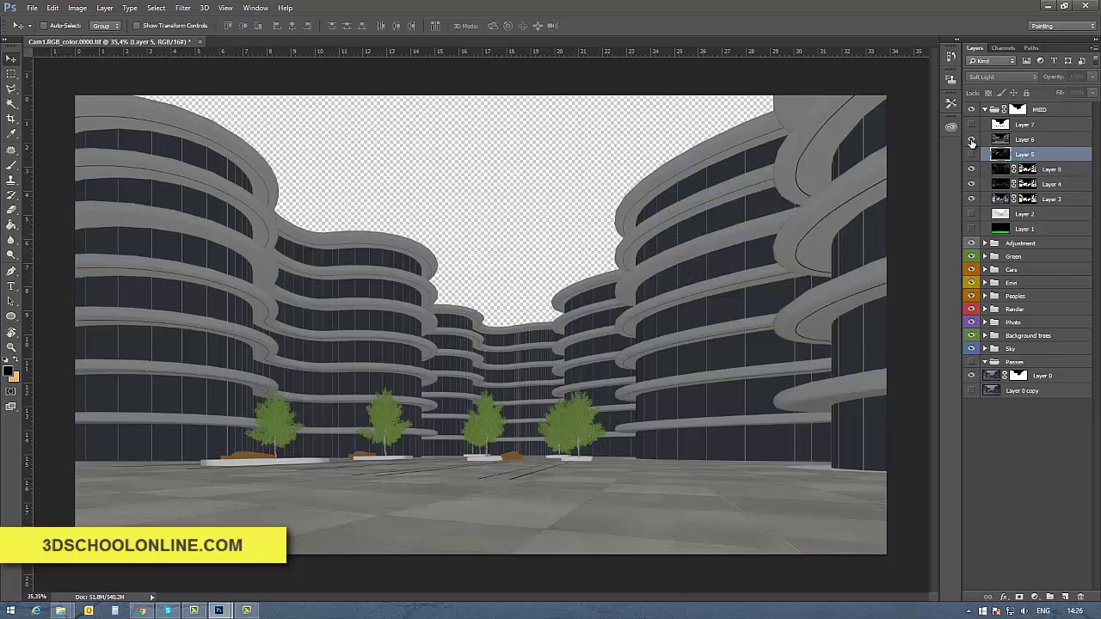
left_click(971, 141)
left_click(971, 155)
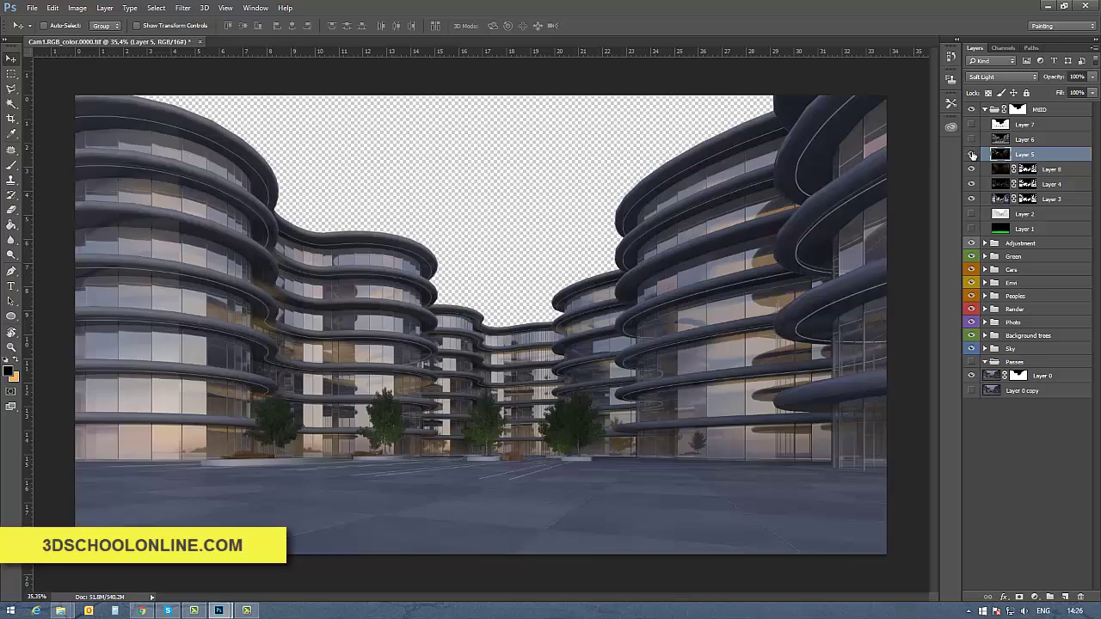
left_click(971, 155)
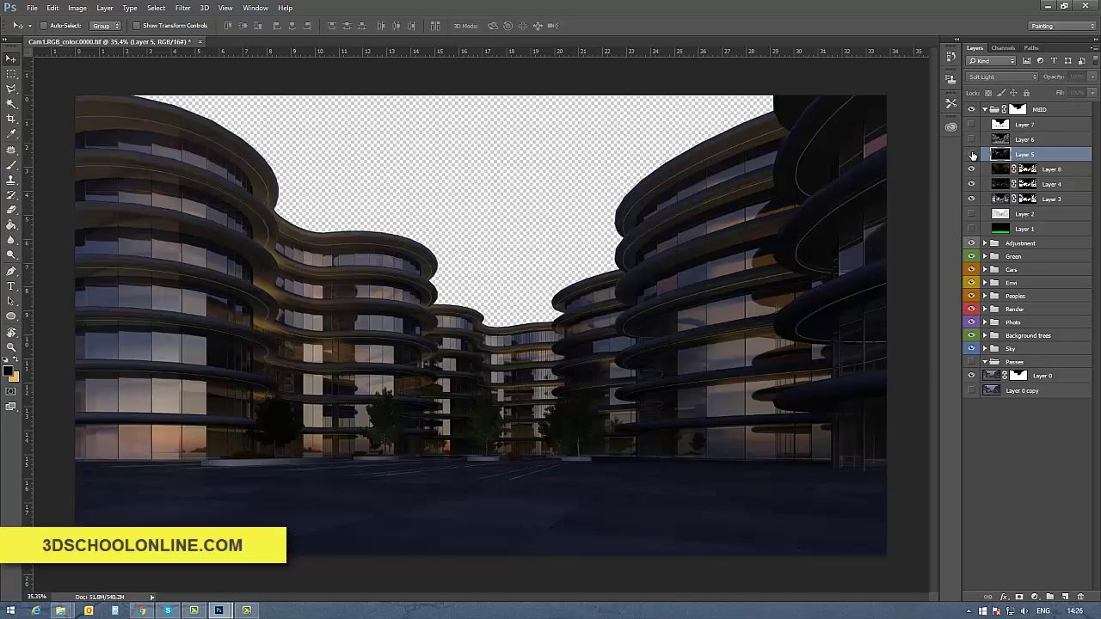
left_click(972, 155)
left_click(971, 154)
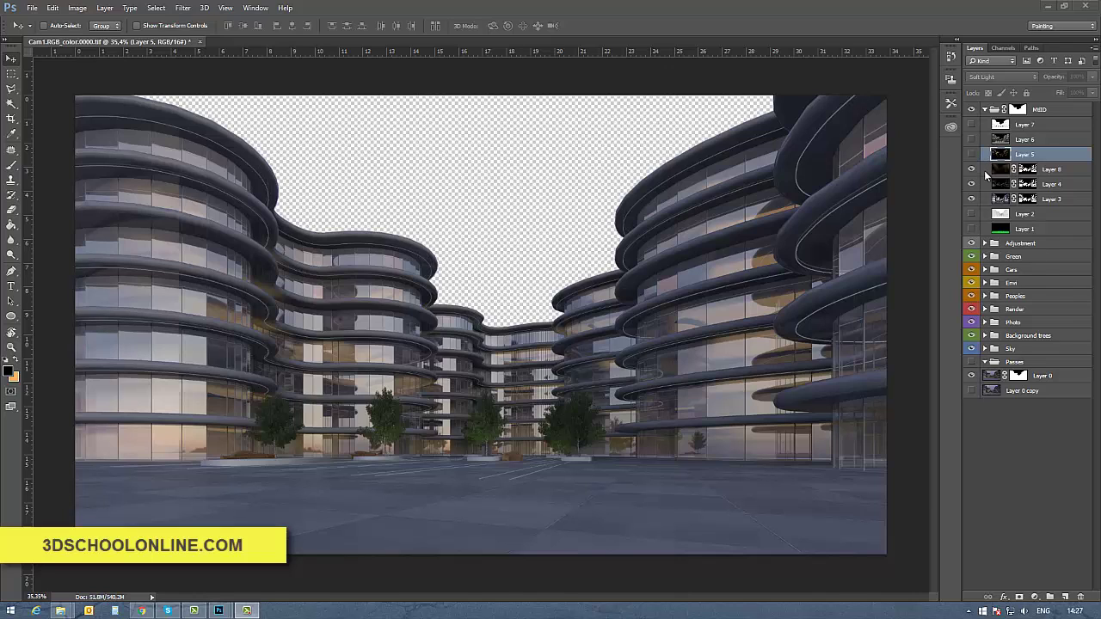
Show Layer 7, try Normal at full opacity, then switch it to Overlay at lower opacity.
left_click(972, 125)
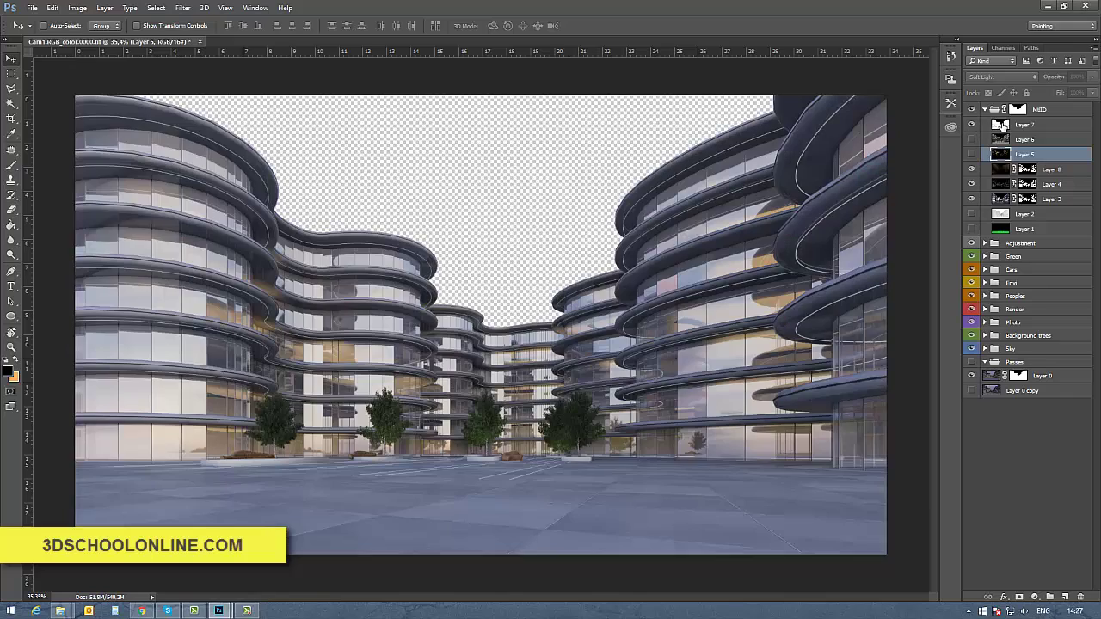
left_click(1002, 125)
left_click(1002, 79)
left_click(984, 77)
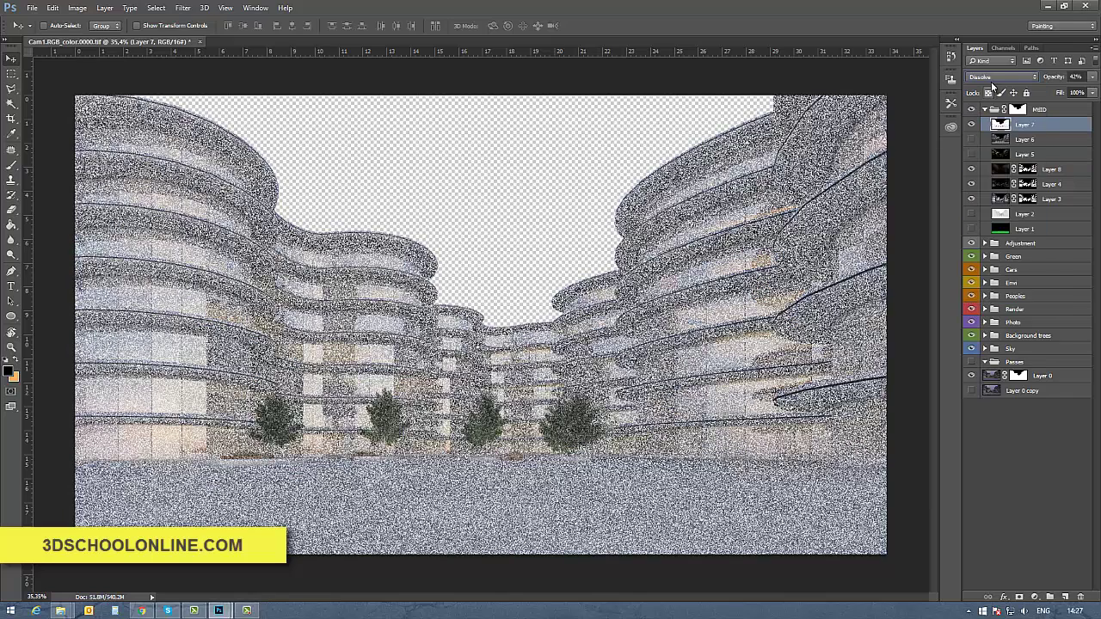
left_click(997, 79)
left_click(987, 93)
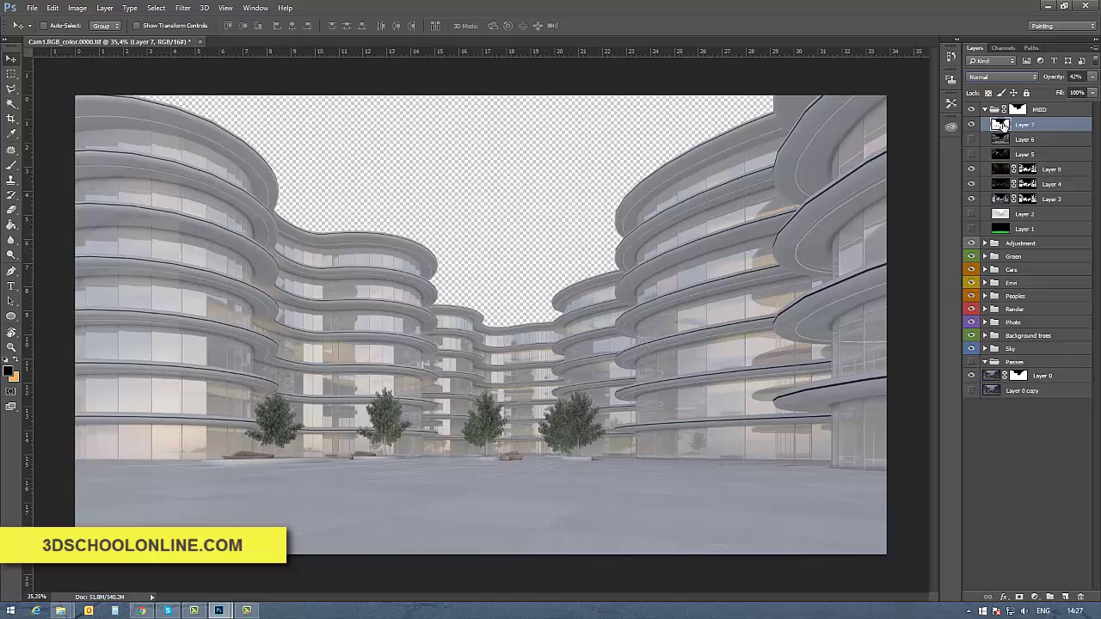
key("0")
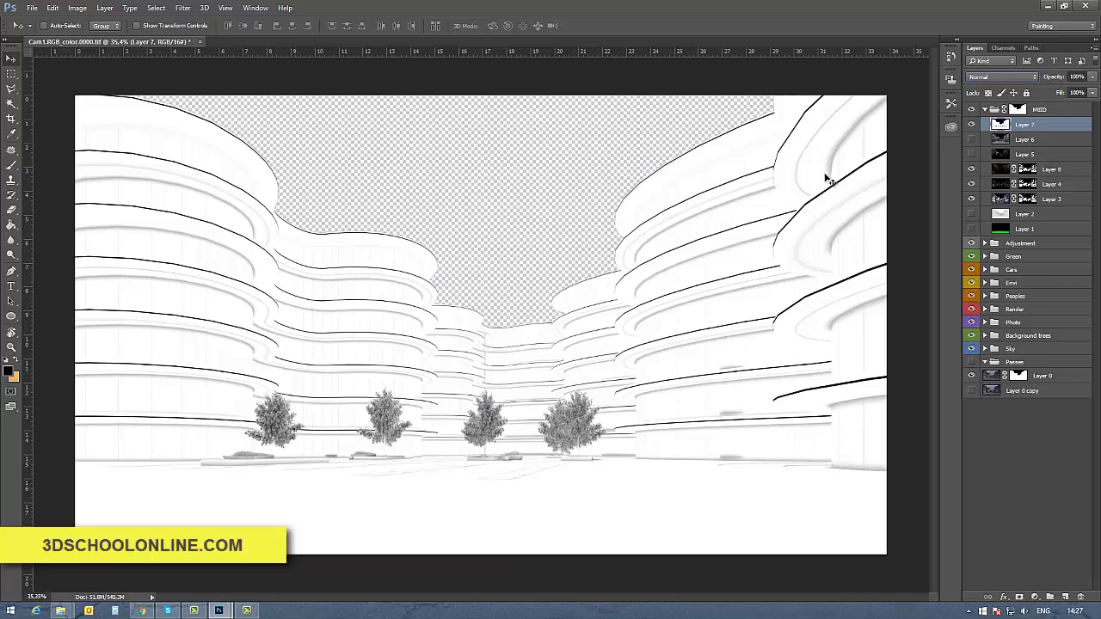
left_click(985, 78)
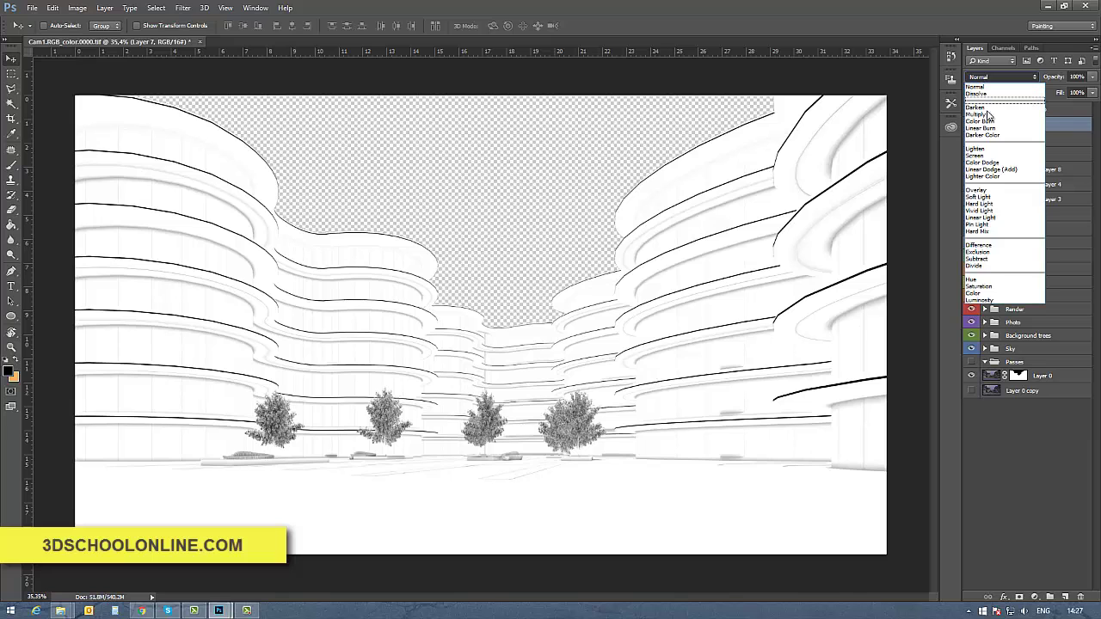
left_click(993, 176)
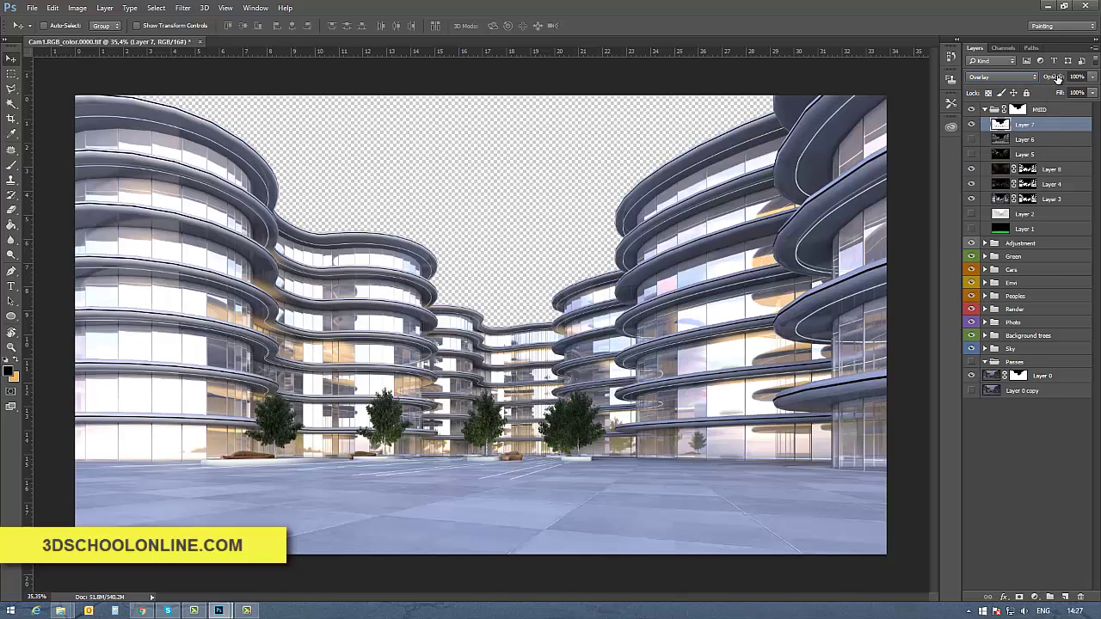
left_click_drag(1056, 79, 1017, 83)
Toggle Layer 7 repeatedly to compare, then fix its opacity at 25%.
left_click(971, 125)
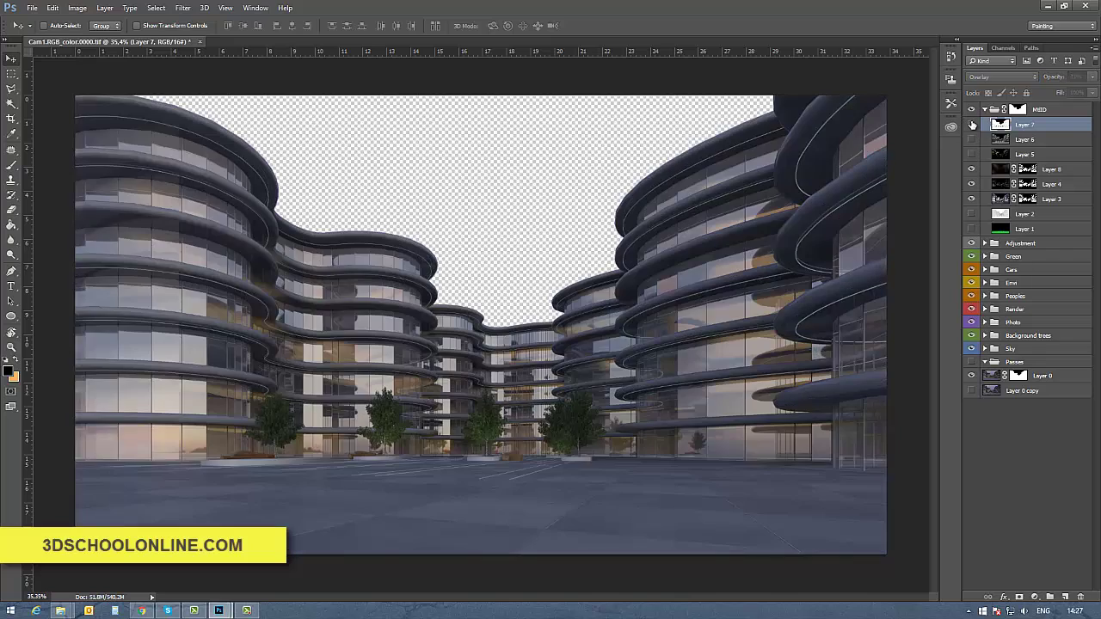
left_click(971, 125)
left_click(971, 126)
left_click(972, 125)
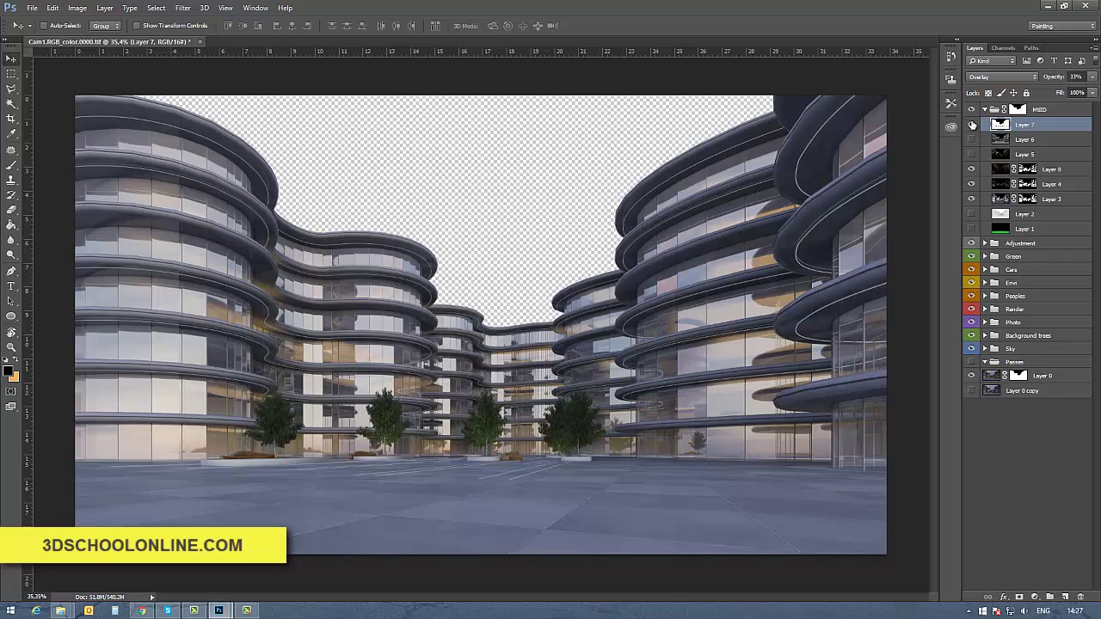
left_click(971, 126)
left_click(972, 125)
left_click(972, 125)
left_click(971, 126)
left_click(972, 126)
left_click(971, 125)
left_click(972, 126)
left_click(971, 126)
left_click(971, 125)
left_click(972, 126)
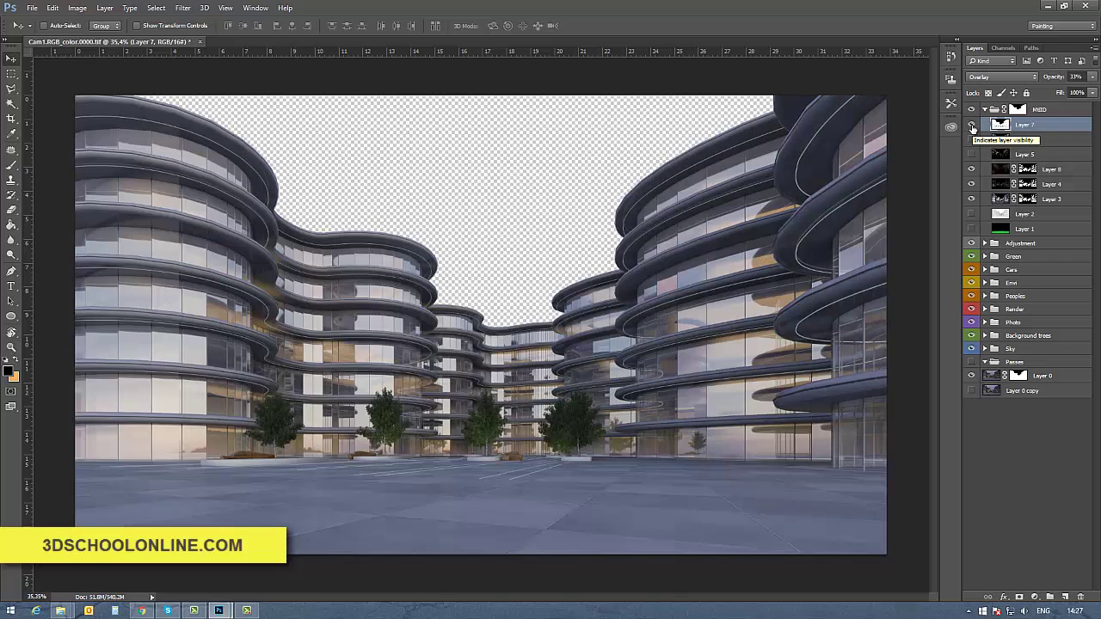
left_click(971, 126)
left_click(971, 126)
left_click(971, 126)
left_click(971, 125)
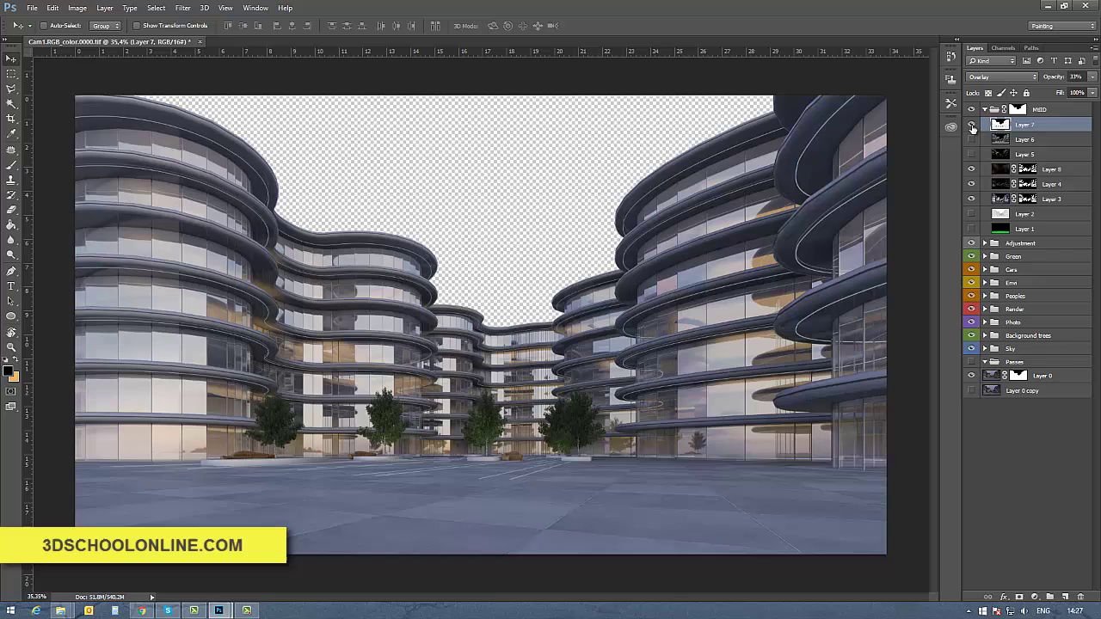
left_click(971, 126)
left_click(971, 126)
left_click_drag(1055, 79, 1052, 82)
key("Return")
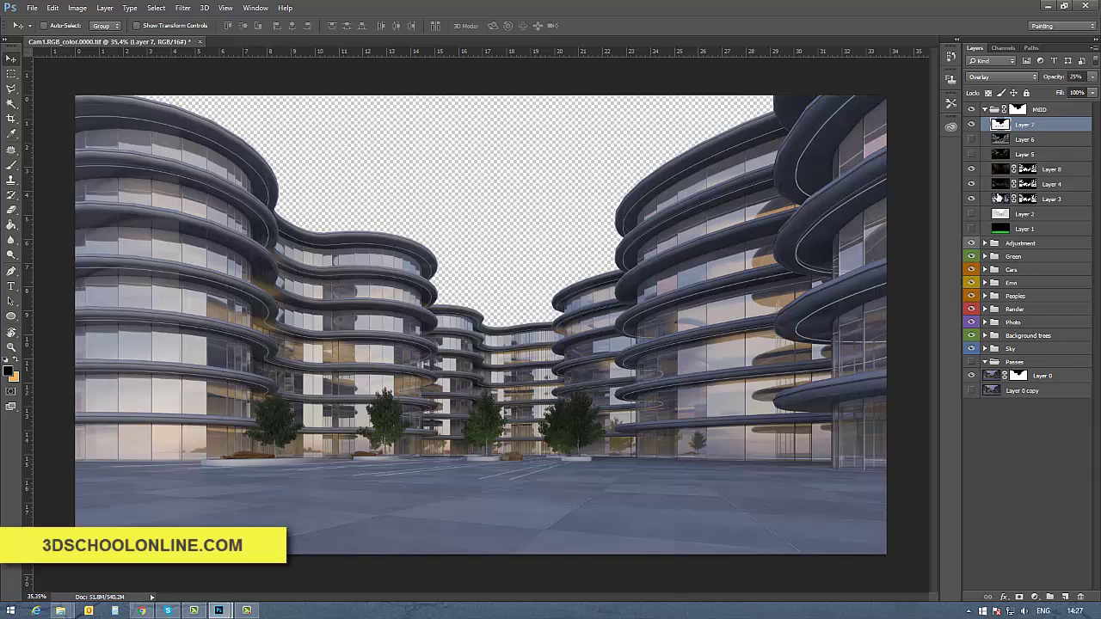
Show Layer 6 and make a Color Range selection of the grey balcony bands at fuzziness 2.
left_click(972, 140)
left_click(971, 141)
left_click(971, 140)
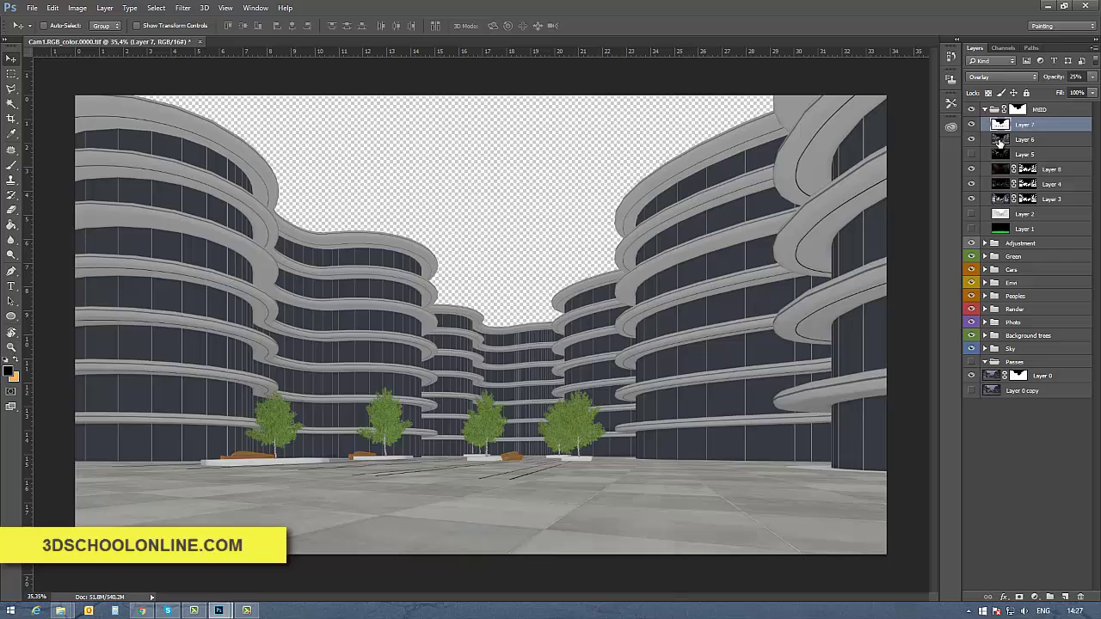
left_click(998, 141)
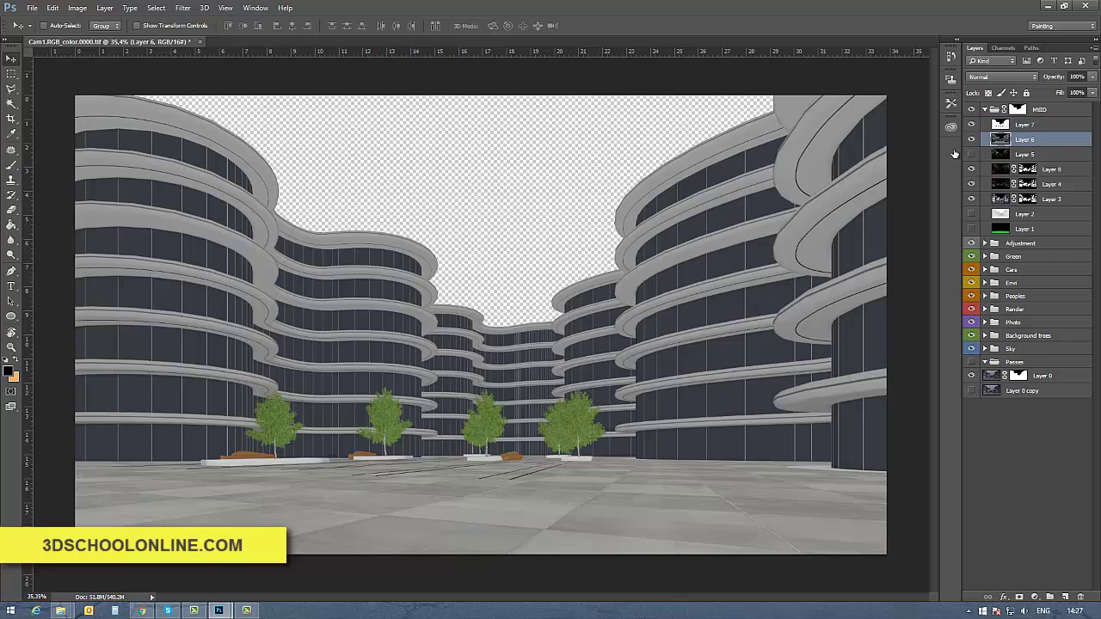
left_click(156, 8)
left_click(201, 122)
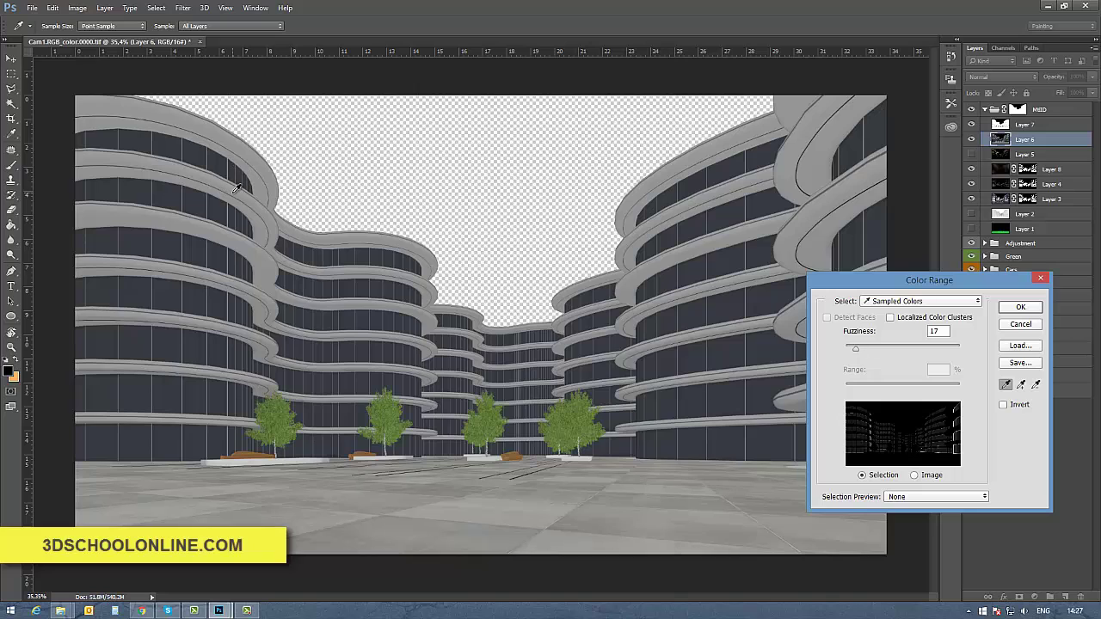
left_click(241, 190)
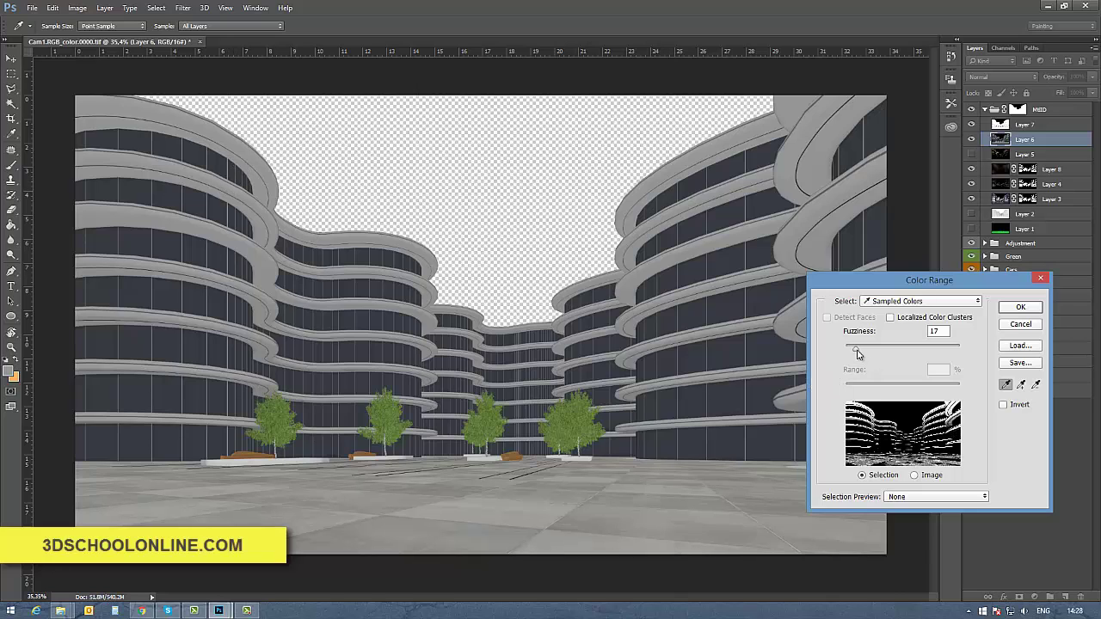
left_click_drag(856, 351, 851, 351)
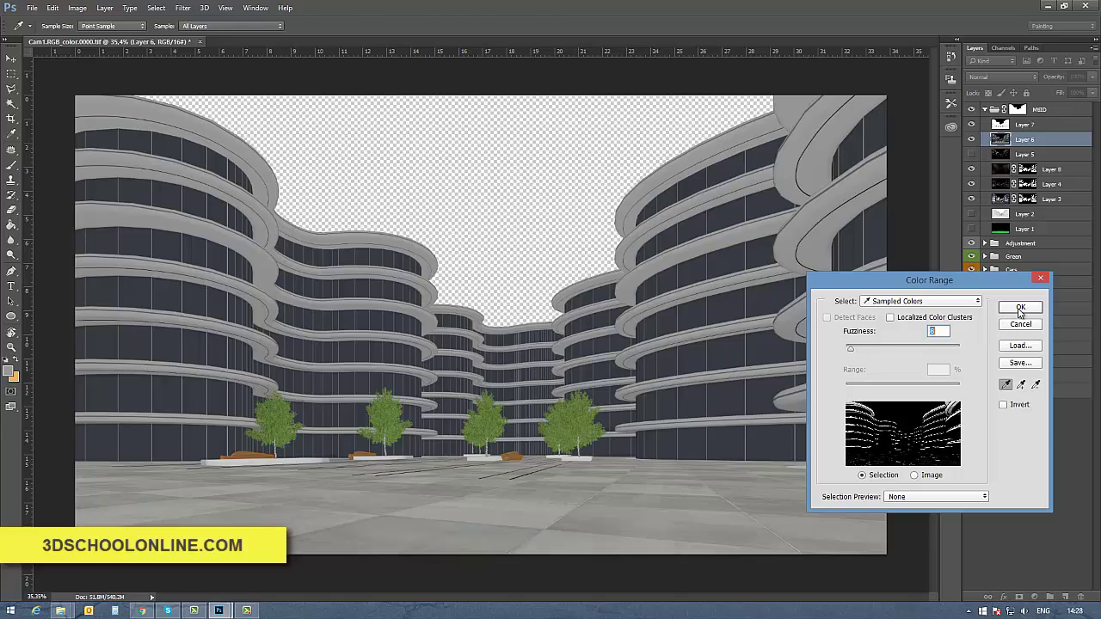
left_click(1020, 309)
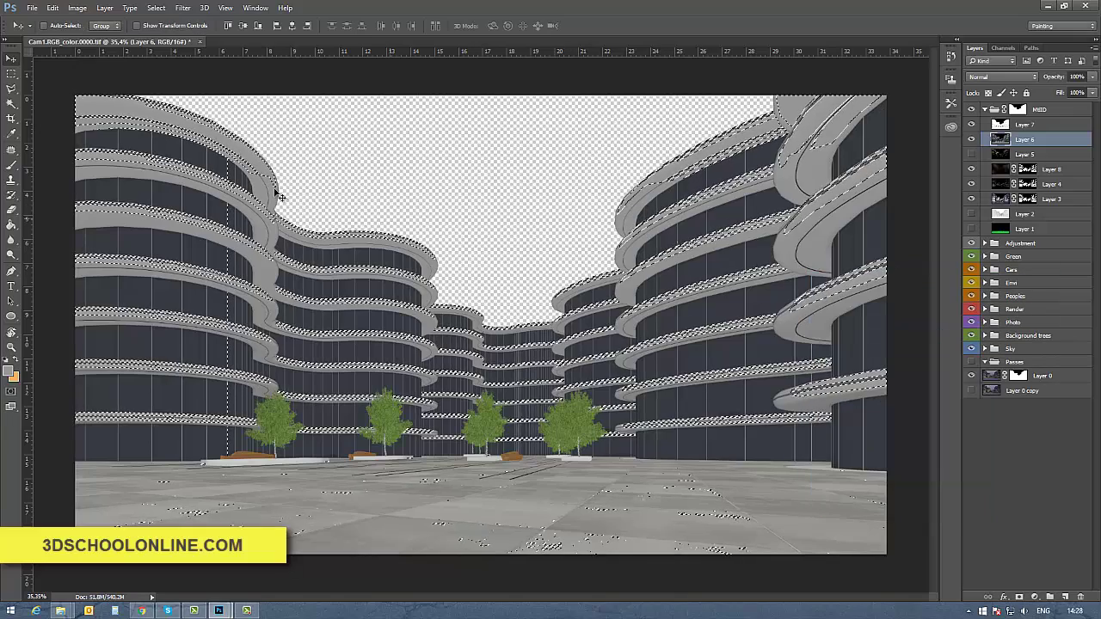
Deselect, redo the Color Range selection at fuzziness 90, and add it as Layer 6's mask.
key("m")
left_click(234, 117)
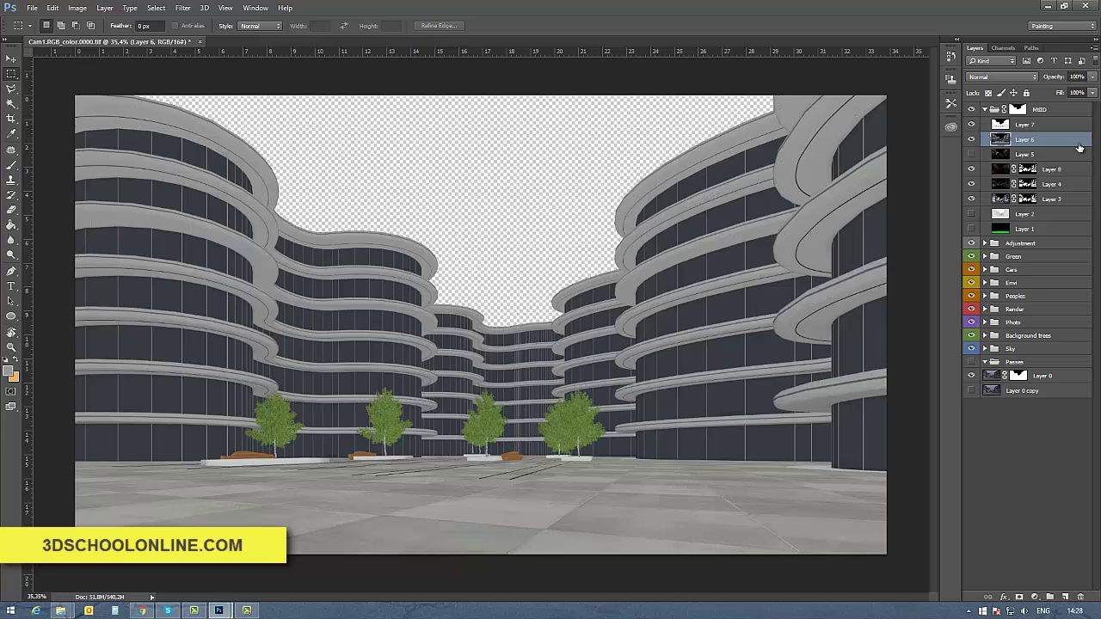
left_click(156, 7)
left_click(168, 107)
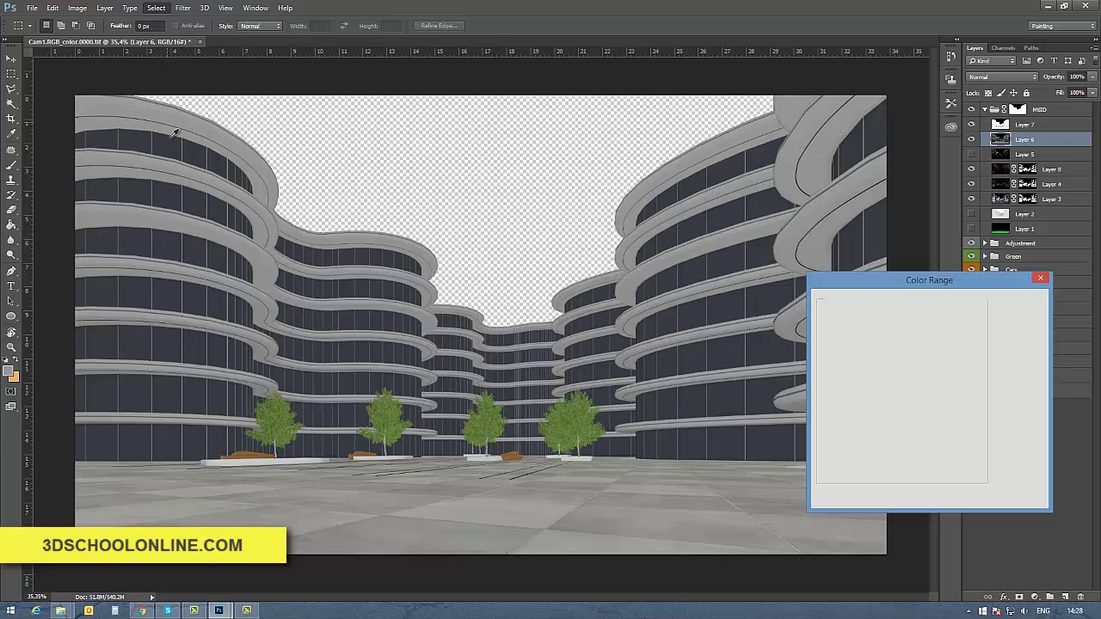
left_click_drag(852, 348, 908, 354)
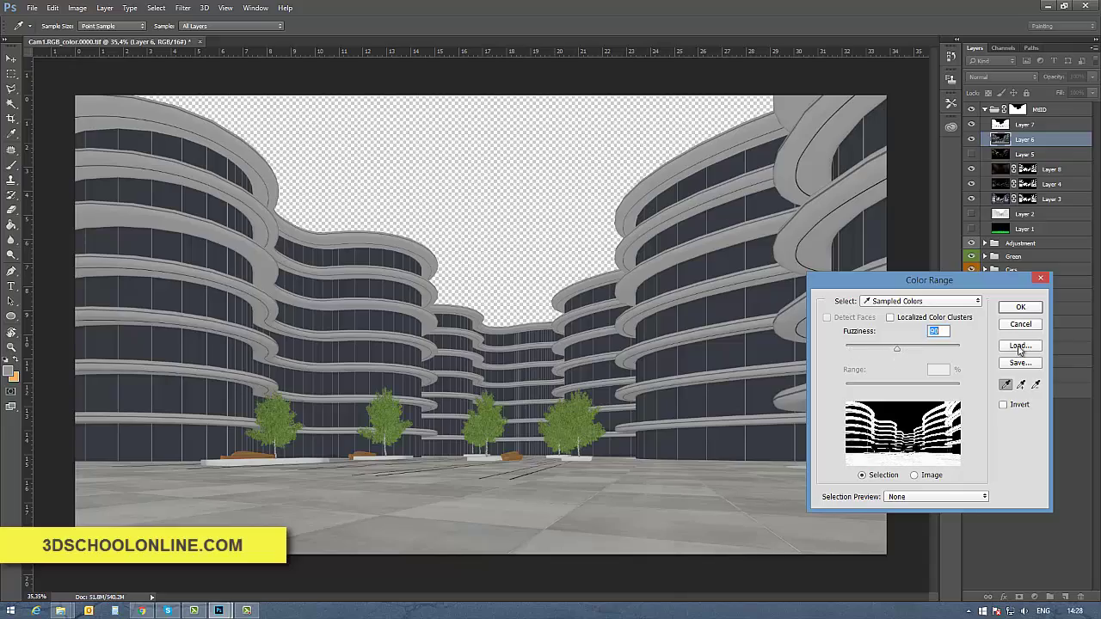
left_click(1020, 307)
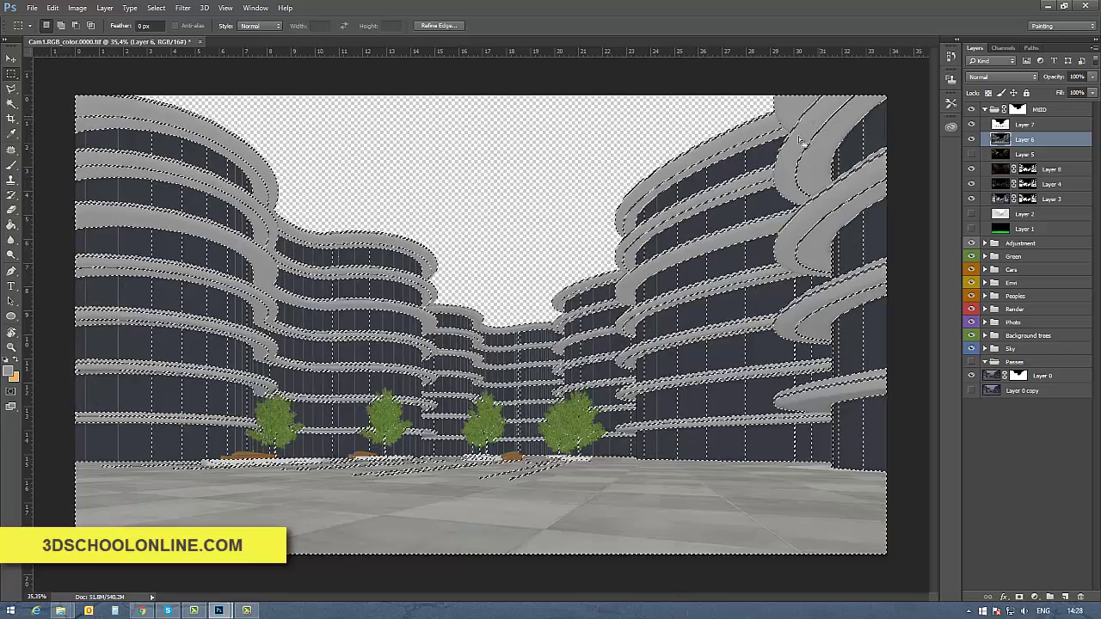
left_click(1020, 596)
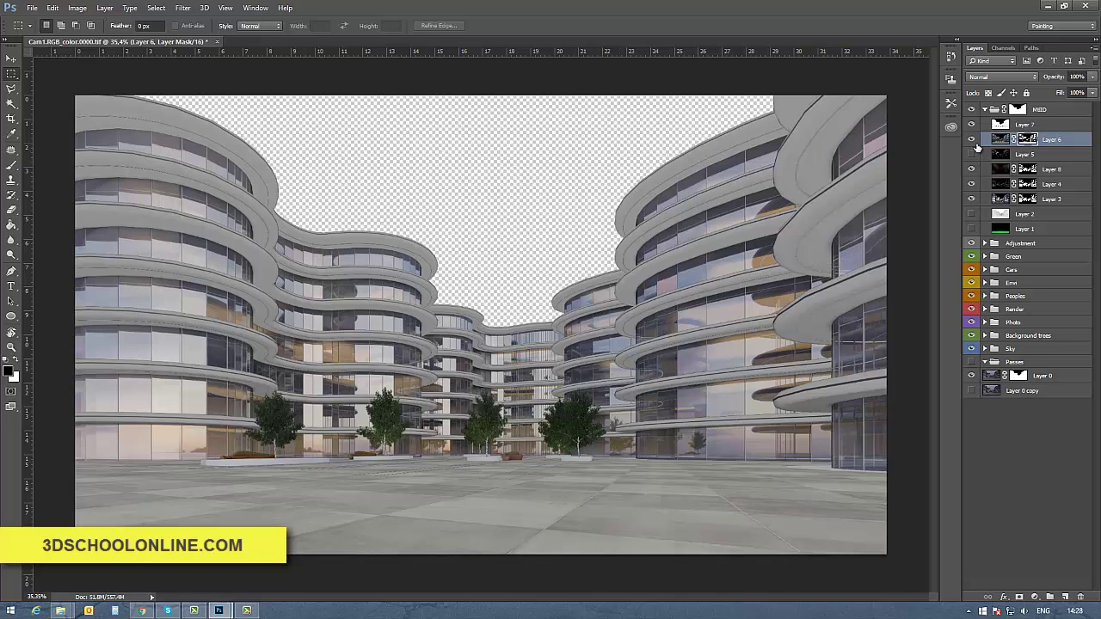
Show Layer 1's ID pass and move it to the top of the MBD group.
left_click(971, 139)
left_click(971, 139)
left_click(972, 229)
left_click(999, 229)
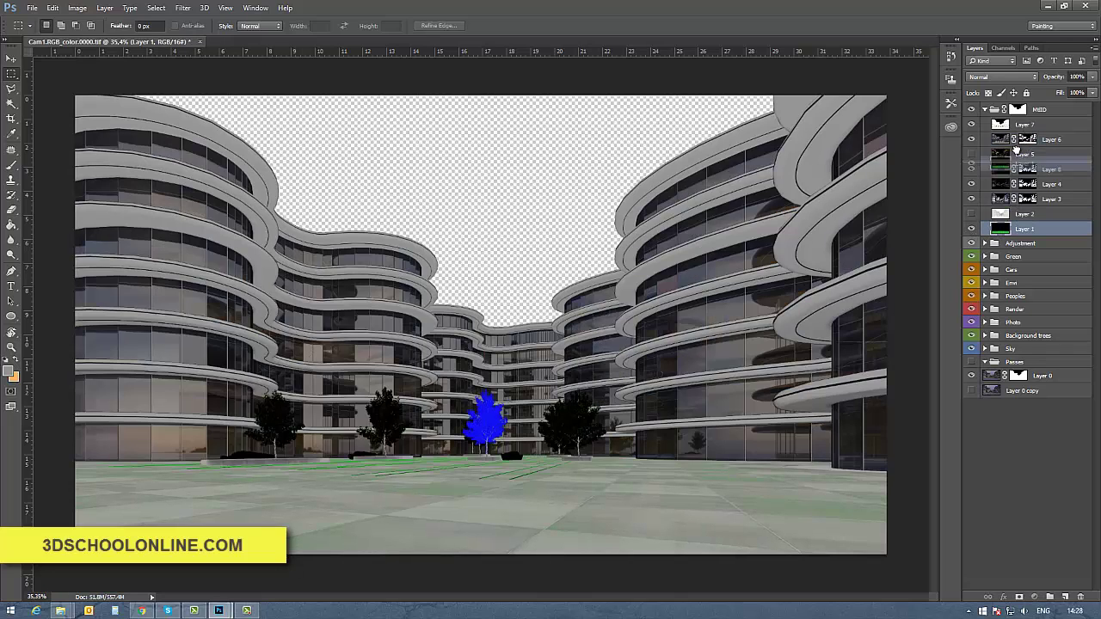
left_click_drag(1017, 125, 1017, 127)
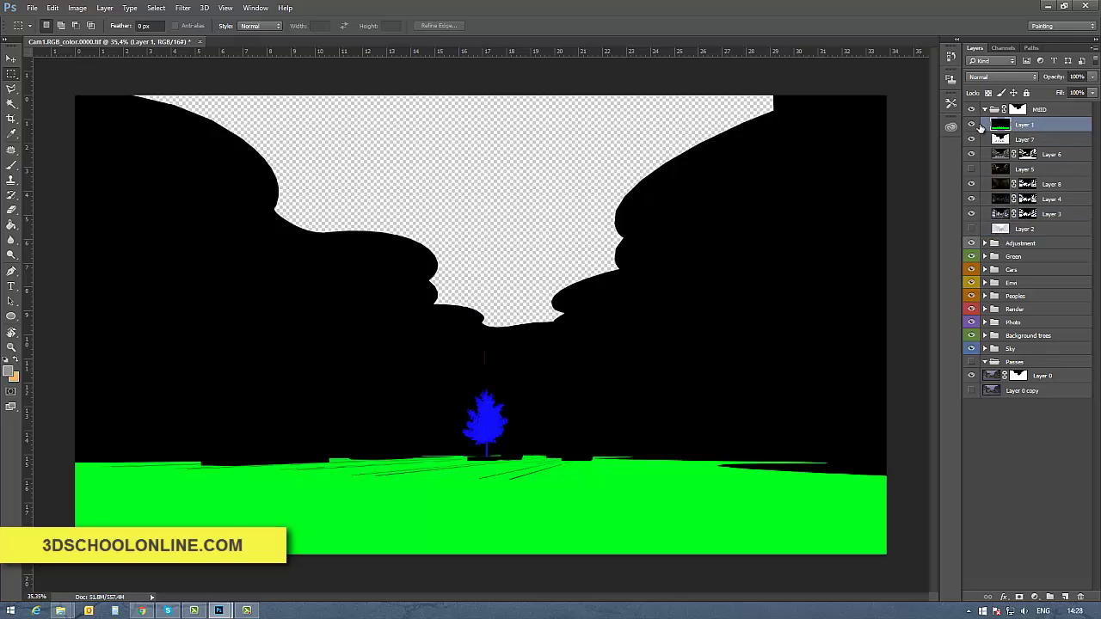
Select the green ground with Color Range and mask Layer 1 to it.
left_click(156, 8)
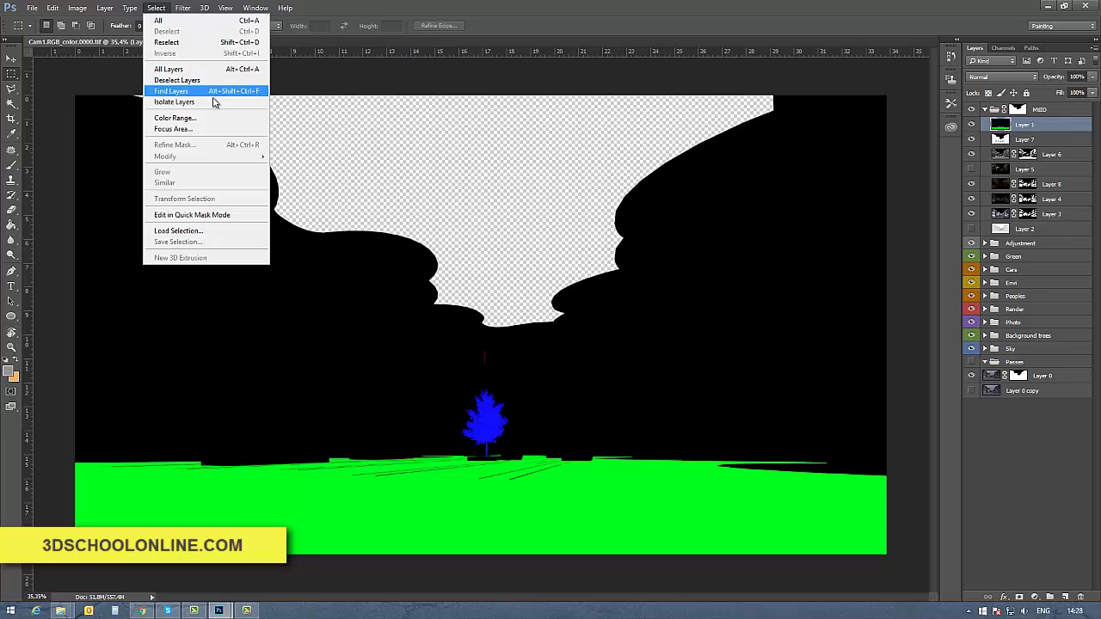
left_click(199, 117)
left_click(494, 501)
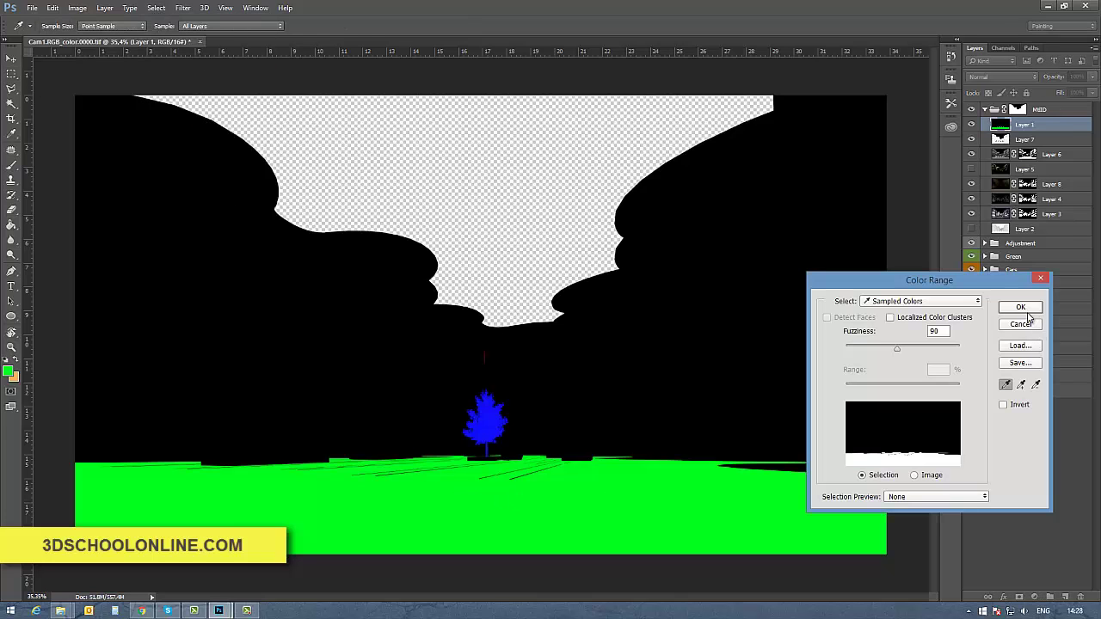
left_click(1022, 309)
left_click(971, 125)
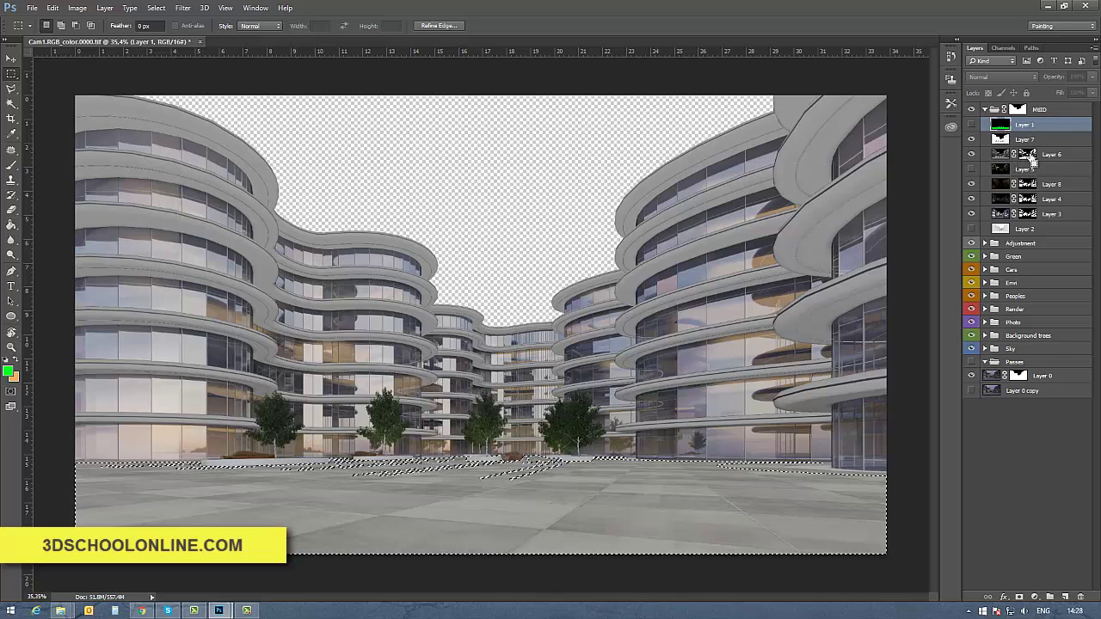
key("ctrl+d")
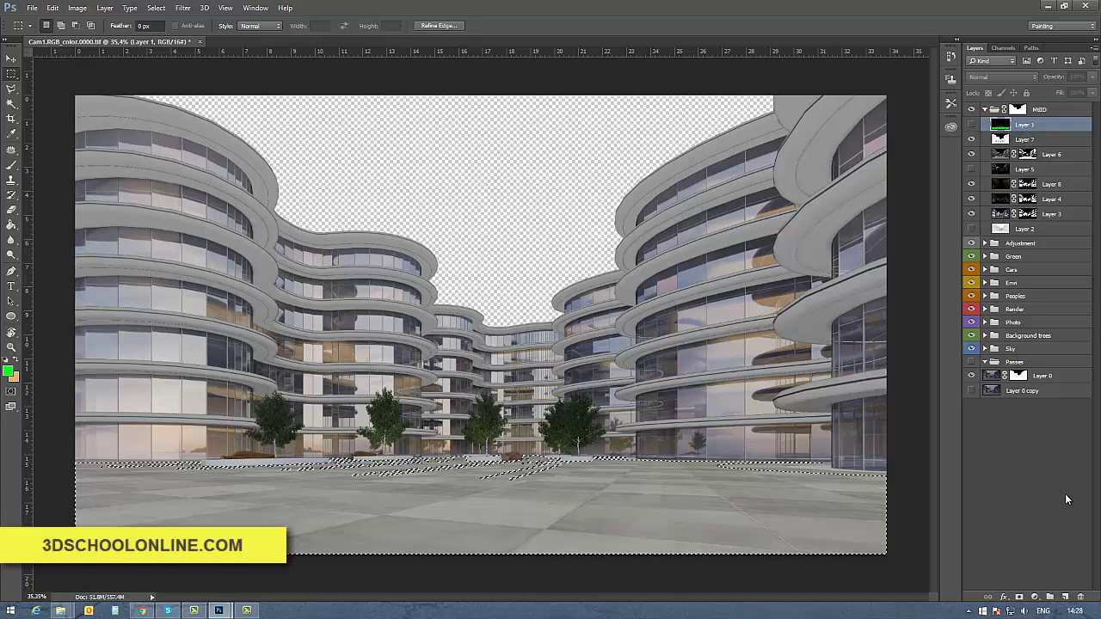
left_click(971, 126)
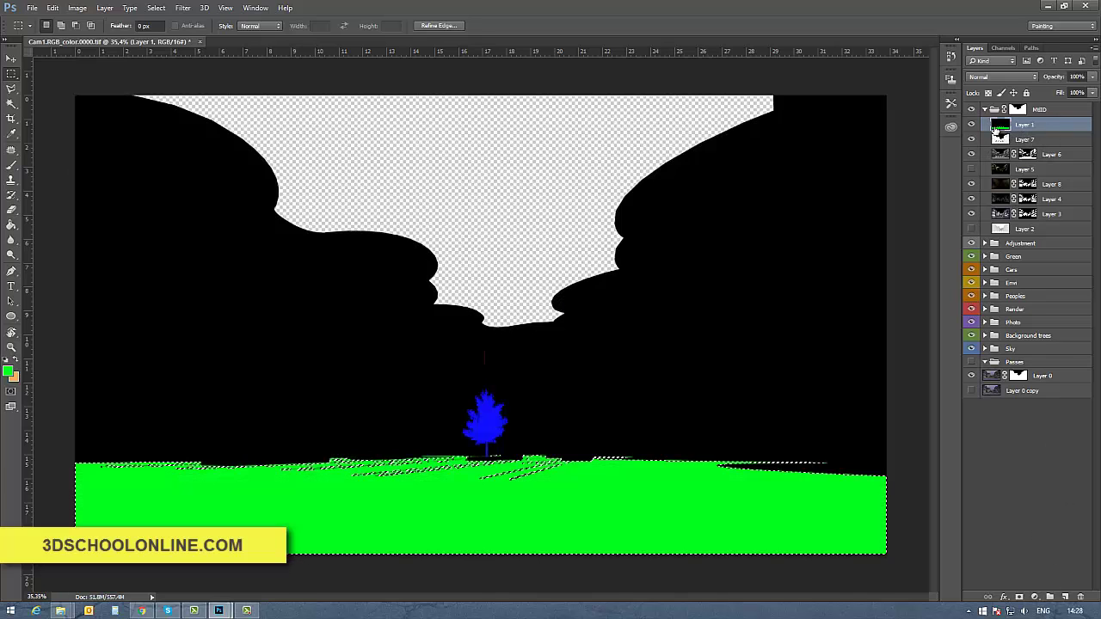
left_click(1019, 597)
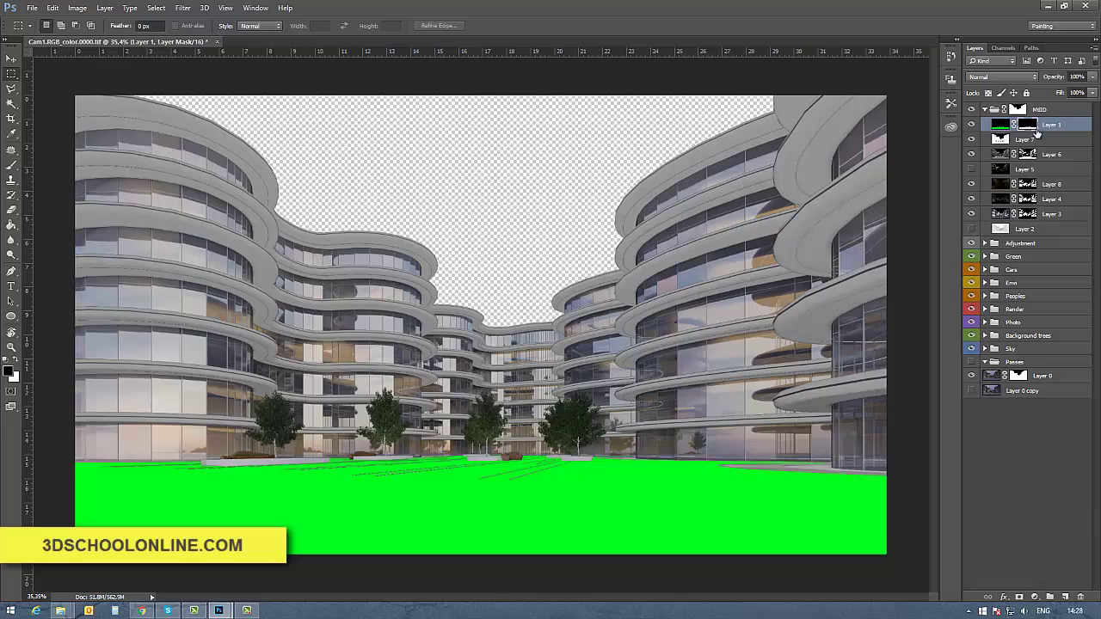
Load the building-band selection and replace Layer 6's old mask with a new one from it.
left_click(1027, 154, "ctrl")
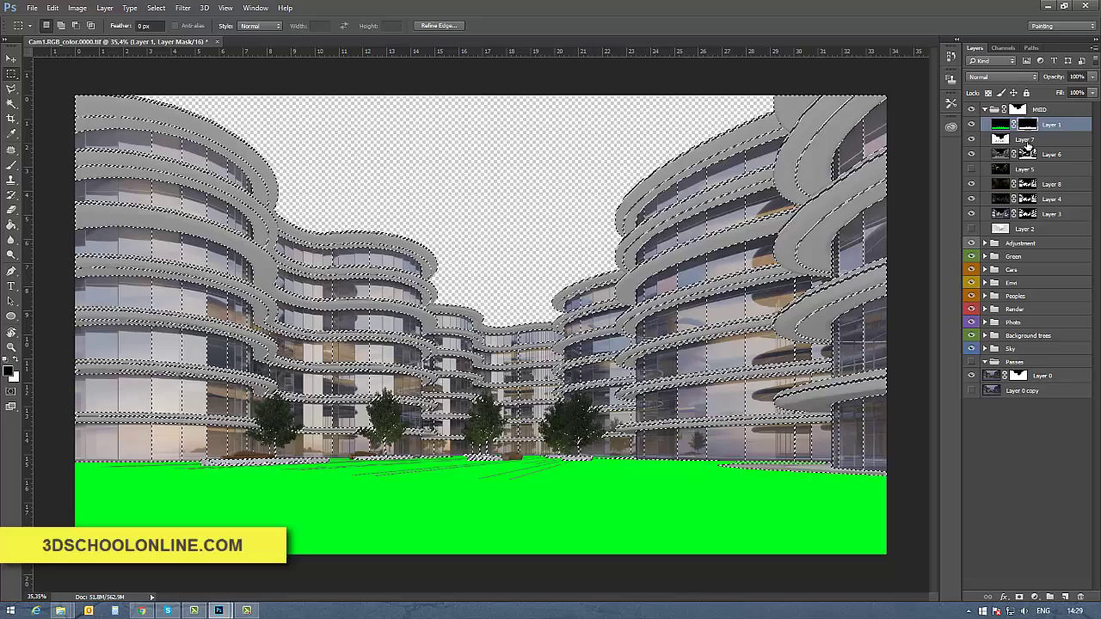
left_click(1026, 154)
right_click(1026, 157)
left_click(1025, 180)
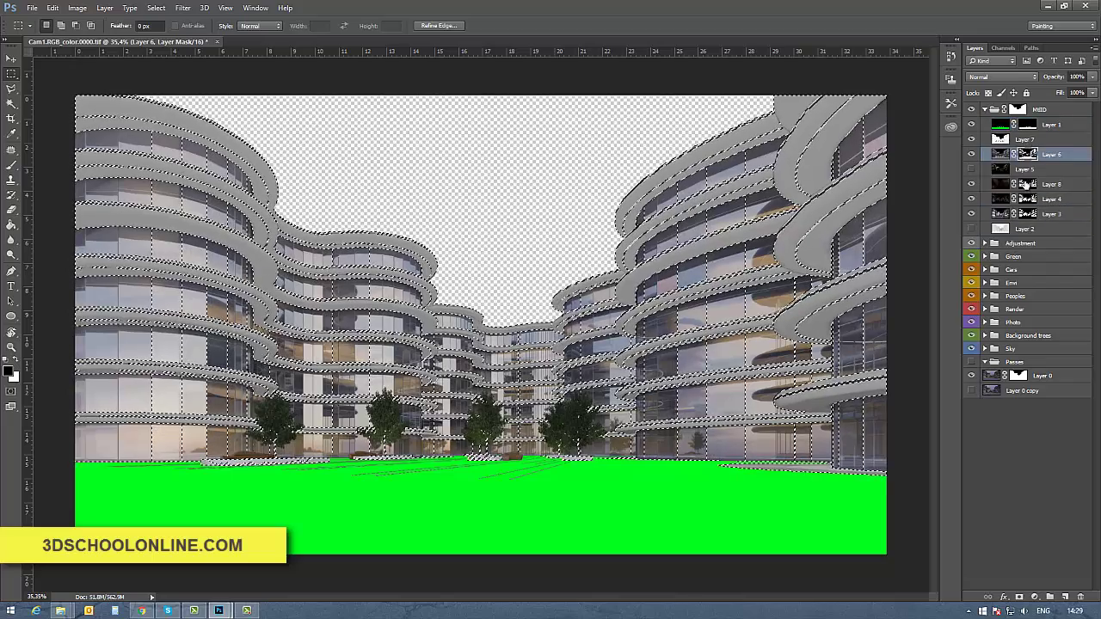
left_click(1019, 596)
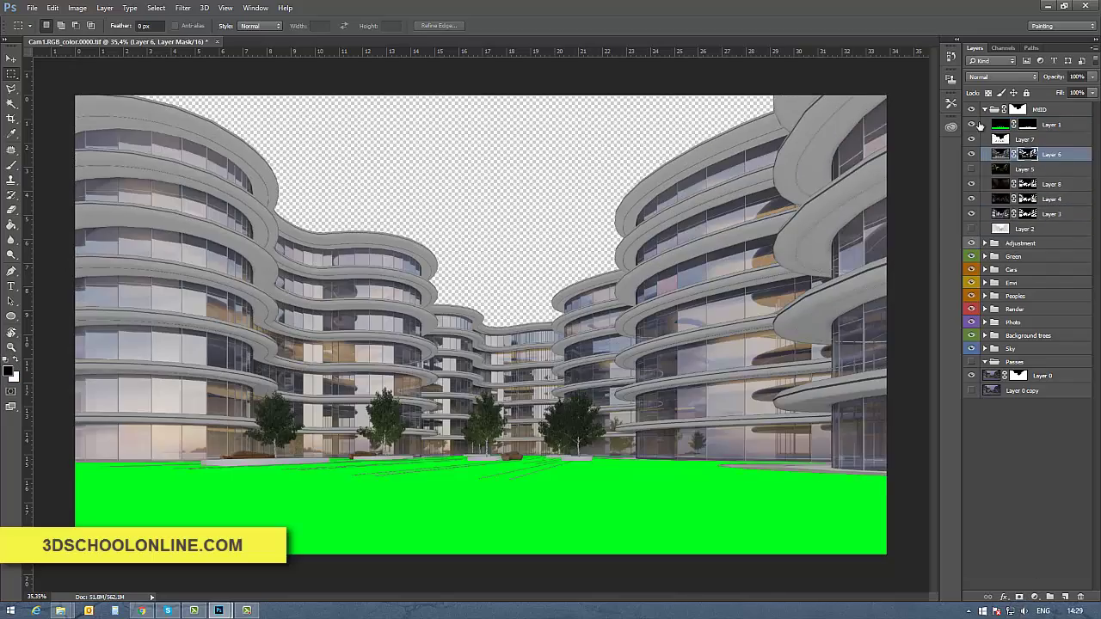
Hide Layer 1's green ground and toggle Layer 6 on and off to compare.
left_click(971, 125)
left_click(972, 154)
left_click(972, 154)
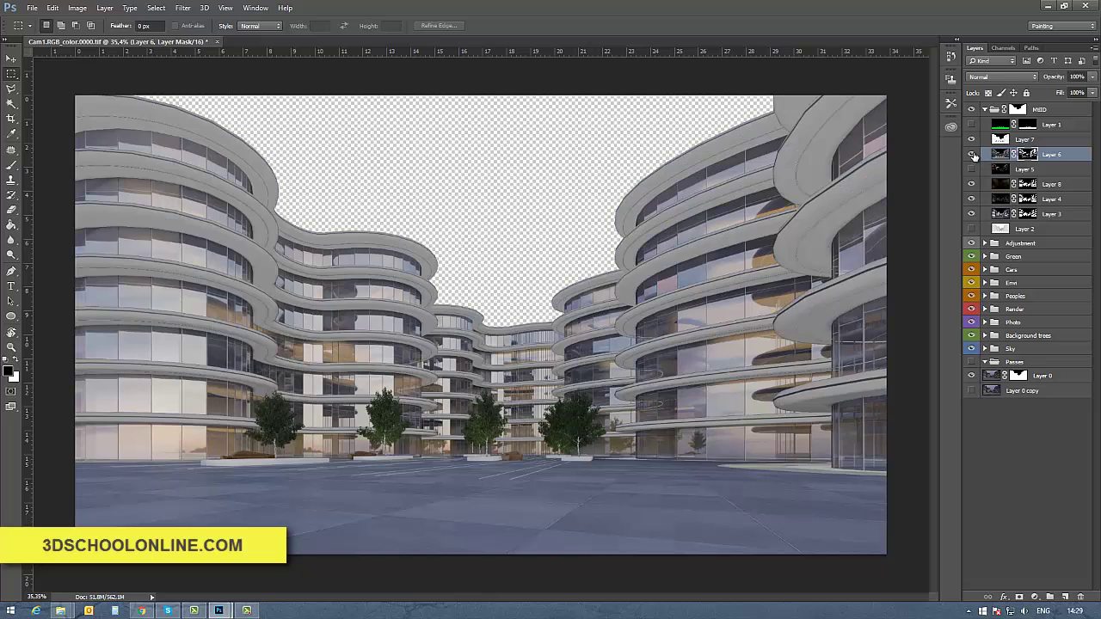
left_click(971, 154)
left_click(971, 153)
left_click(971, 154)
left_click(971, 153)
Duplicate Layer 3 into a Layer 3 copy placed above Layer 6.
left_click(998, 214)
left_click(971, 214)
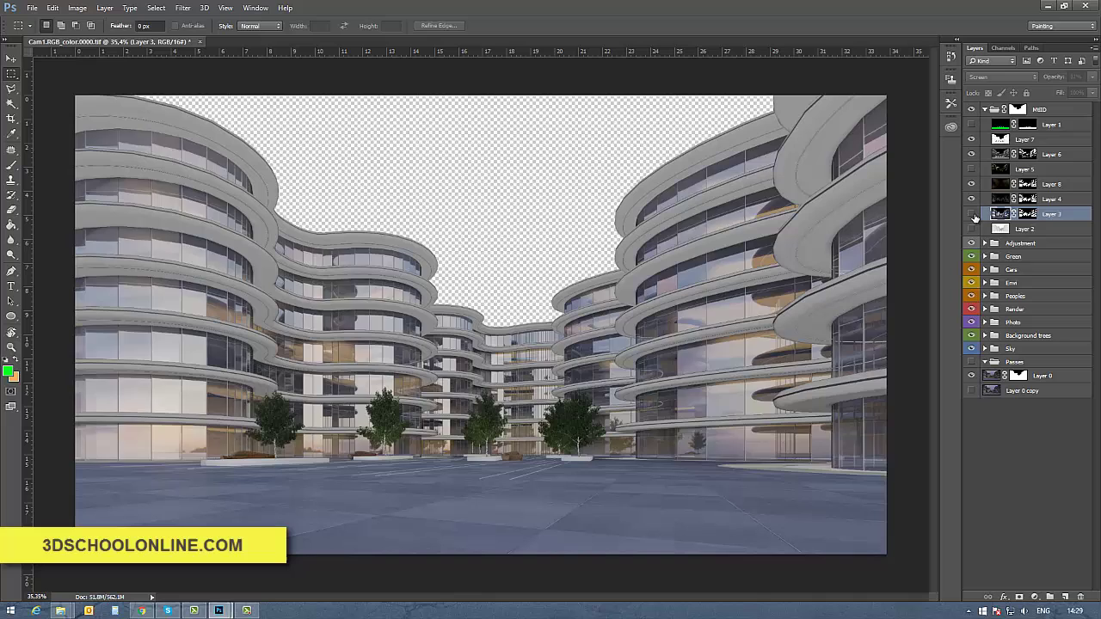
left_click(972, 214)
left_click_drag(1000, 214, 987, 147)
Replace Layer 3 copy's mask with a new mask built from Layer 6's mask selection.
left_click(972, 169)
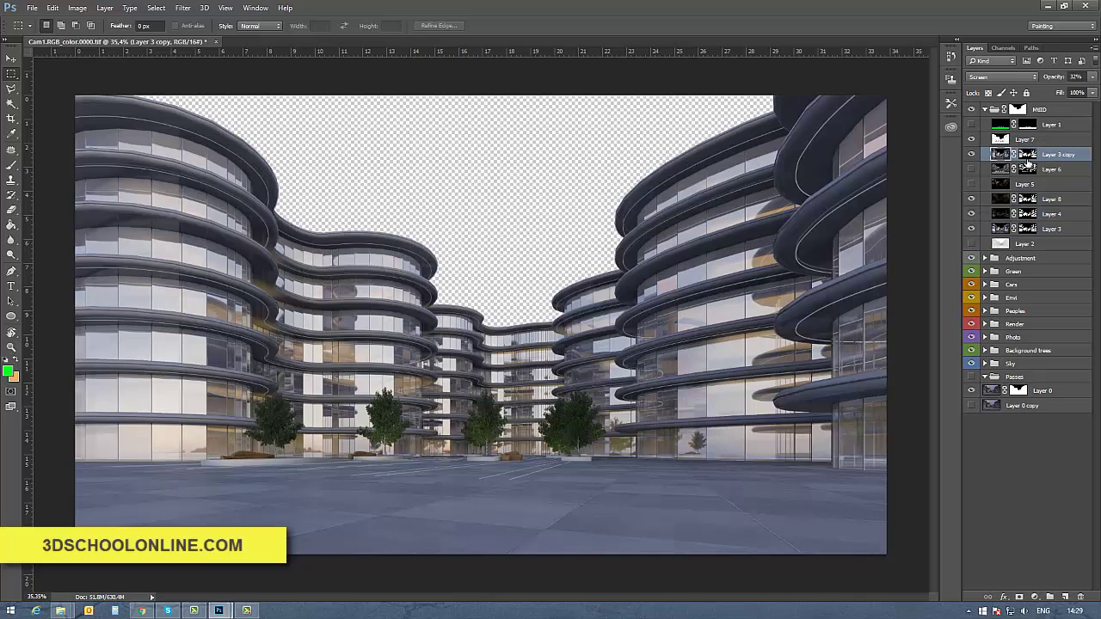
right_click(1028, 154)
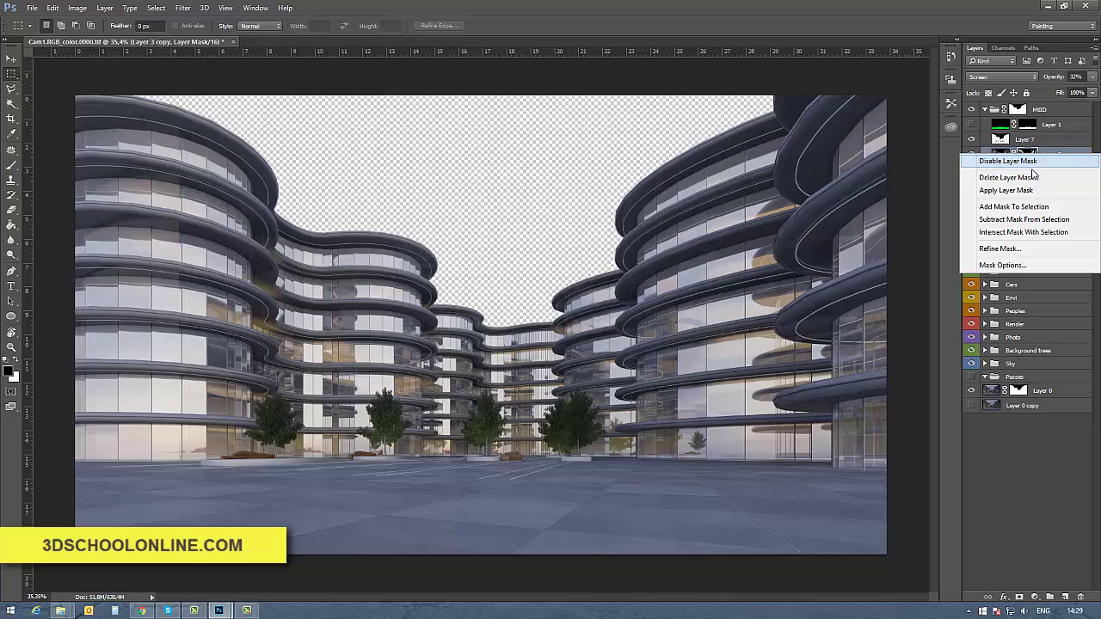
left_click(1015, 171)
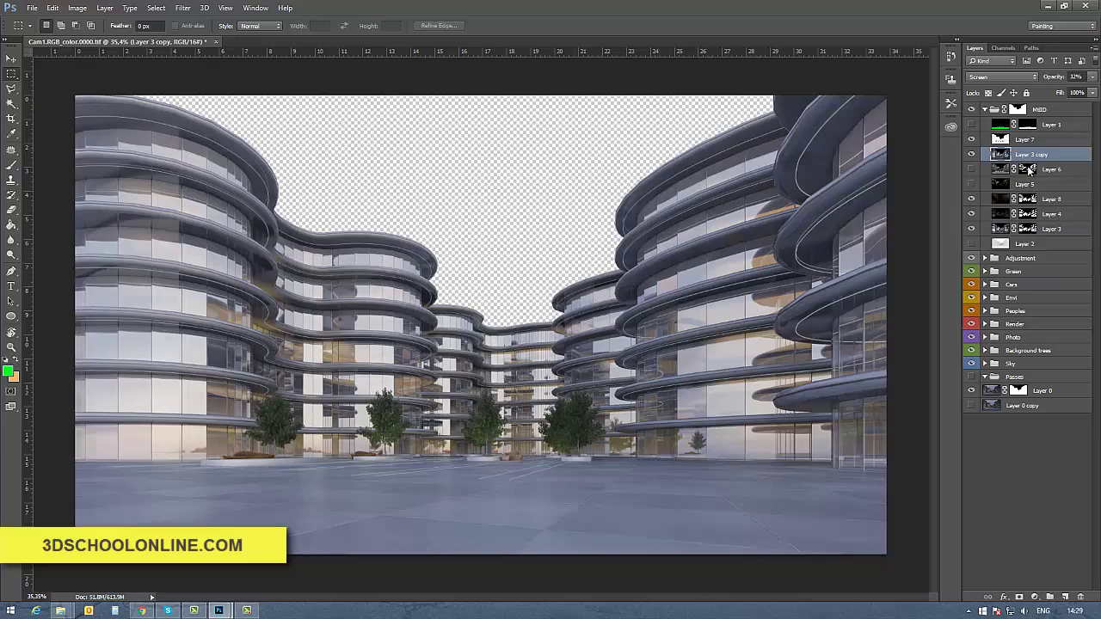
left_click(1030, 169, "ctrl")
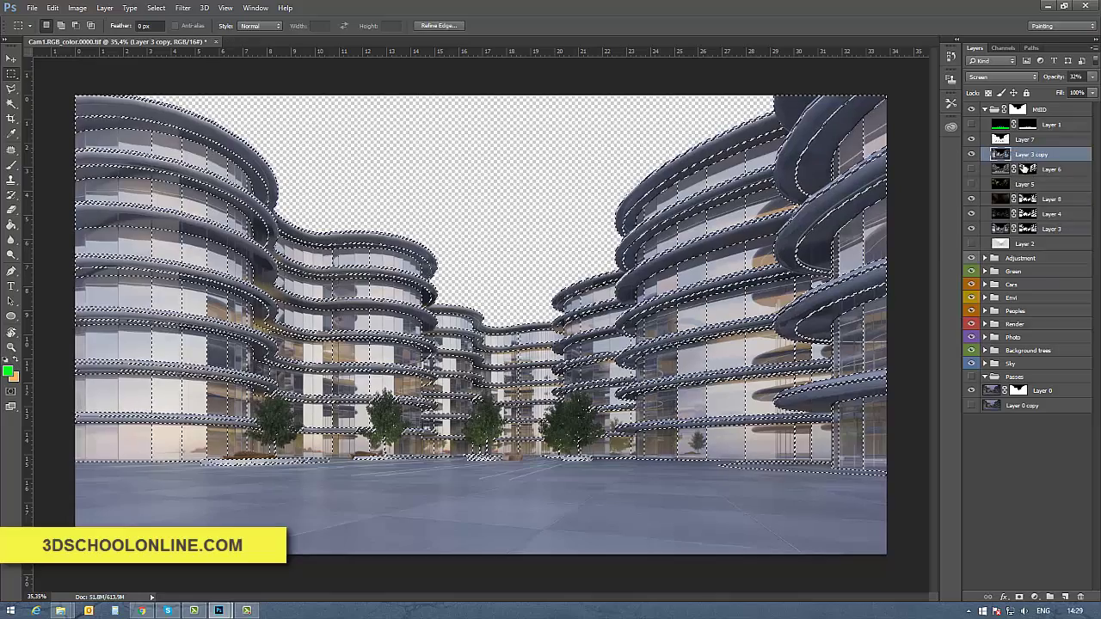
left_click(1019, 596)
Compare Layer 3 copy on and off, then raise its opacity.
left_click(970, 155)
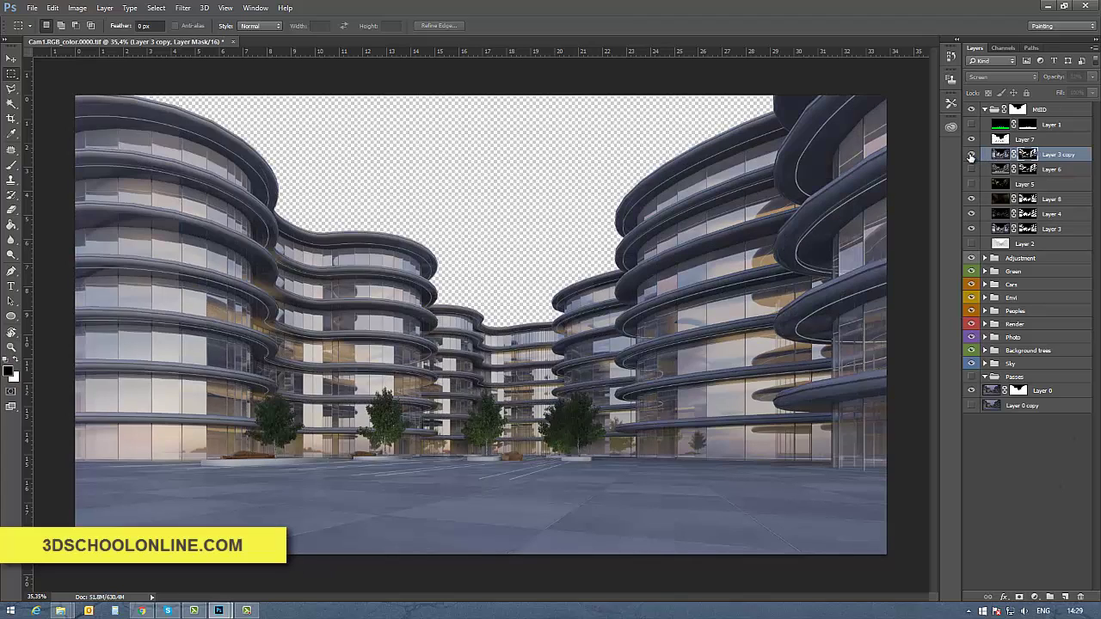
left_click(969, 155)
mouse_move(1051, 80)
left_mouse_down()
mouse_move(1097, 85)
mouse_move(1065, 81)
left_mouse_up()
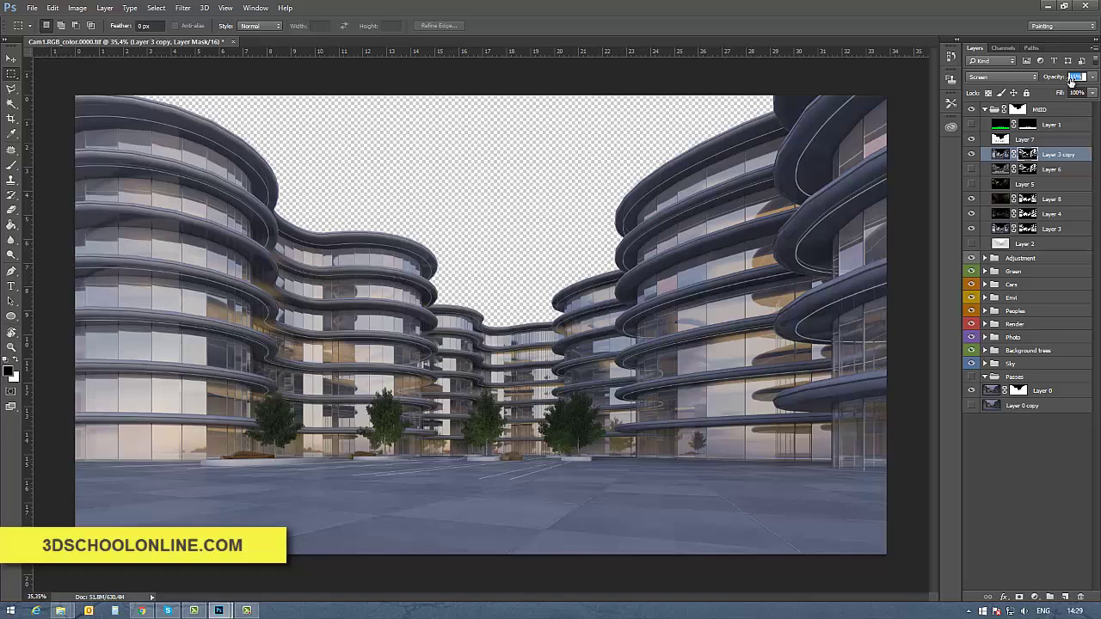
key("Up")
key("Up")
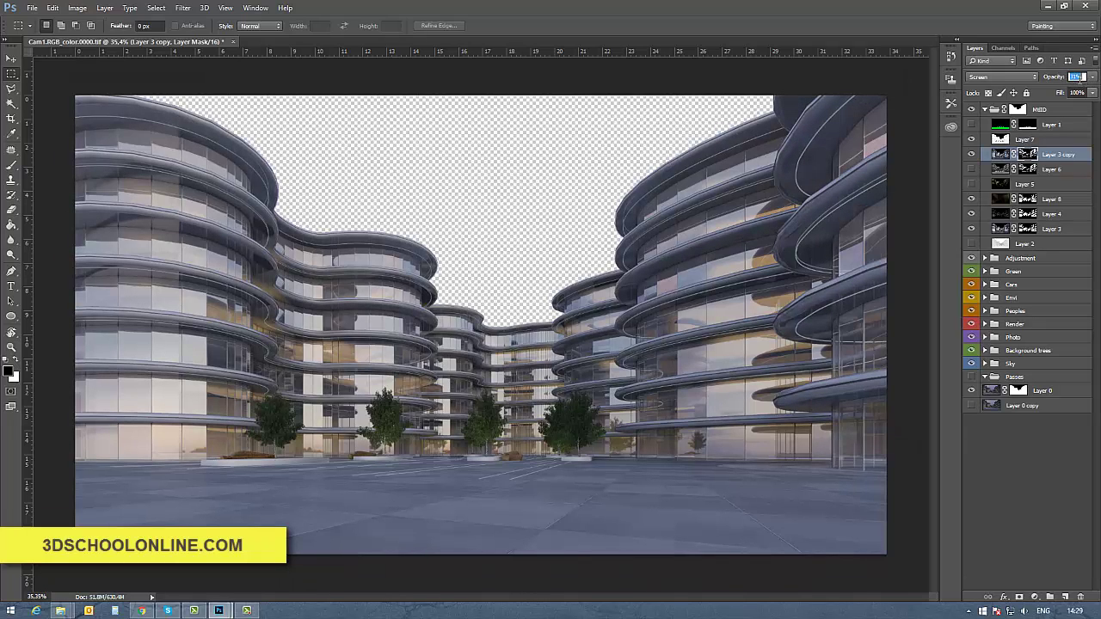
key("Return")
Set Layer 3 copy's opacity to 50% after comparing it on and off, then pick the Brush tool.
left_click(973, 154)
left_click(973, 154)
left_click(973, 154)
left_click(972, 154)
left_click_drag(1058, 80, 1062, 80)
type("50")
key("Return")
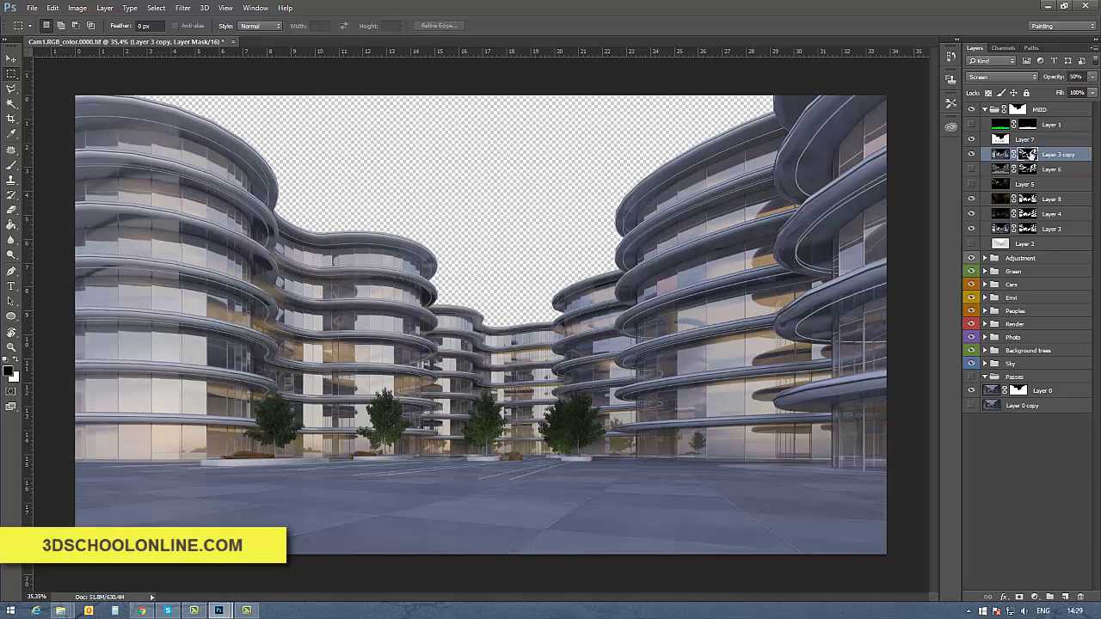
key("b")
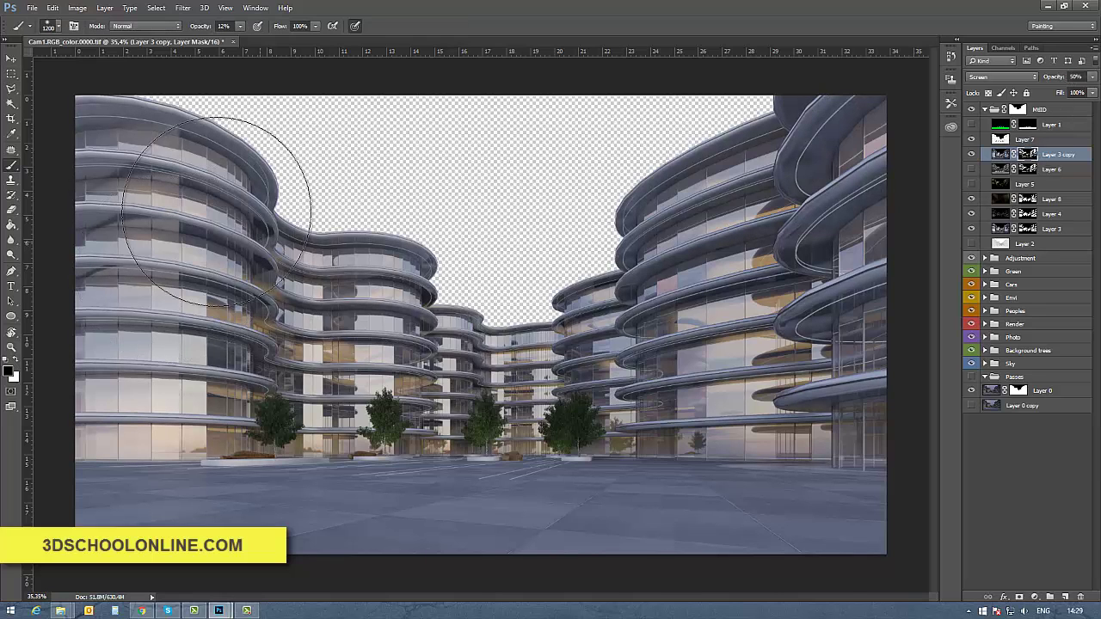